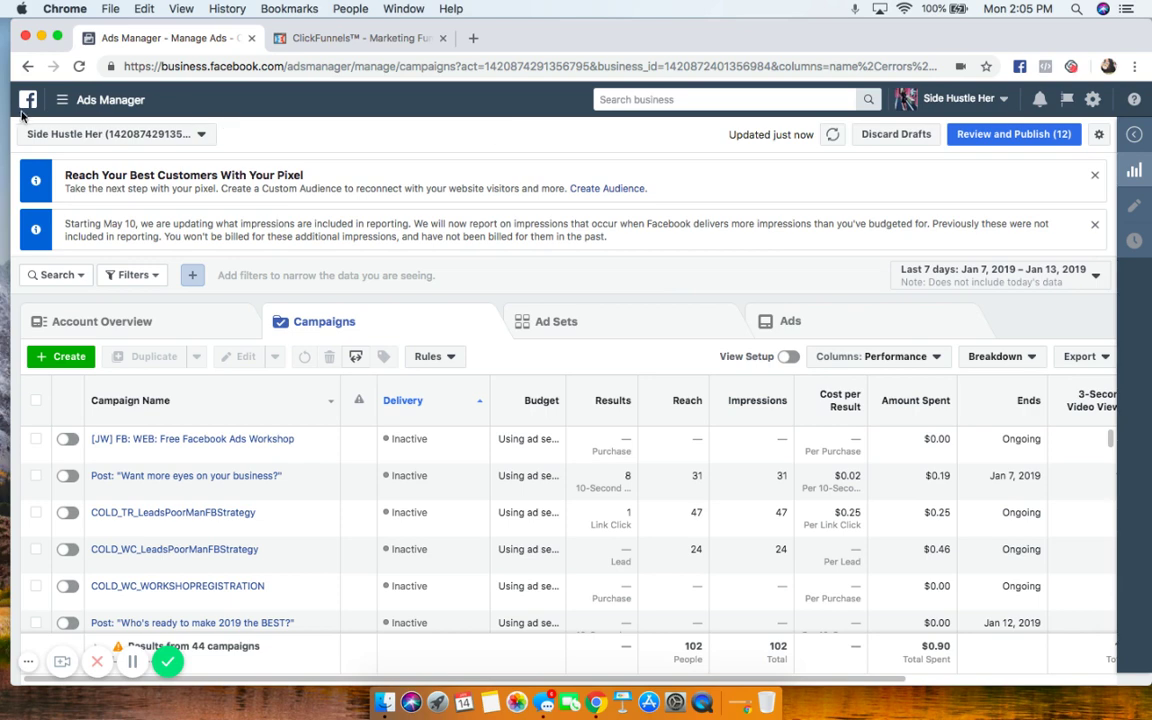
Open the Pixels page of Events Manager and switch to the Side Hustle Her ad account
left_click(61, 102)
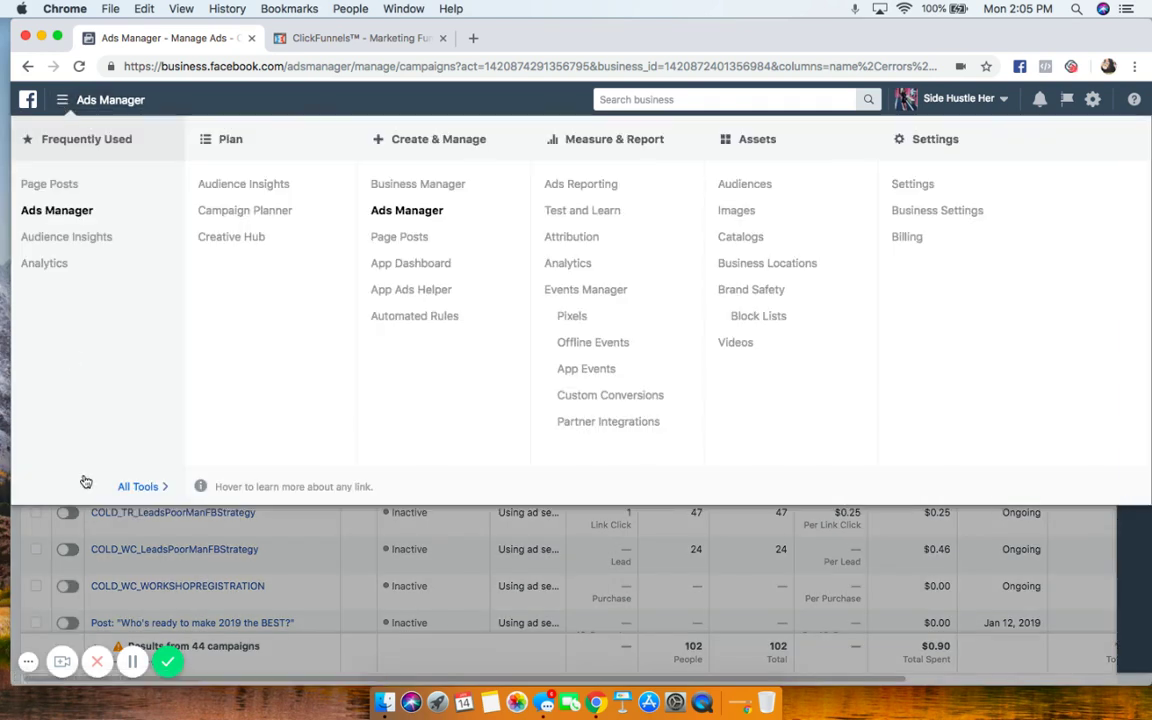
left_click(577, 318)
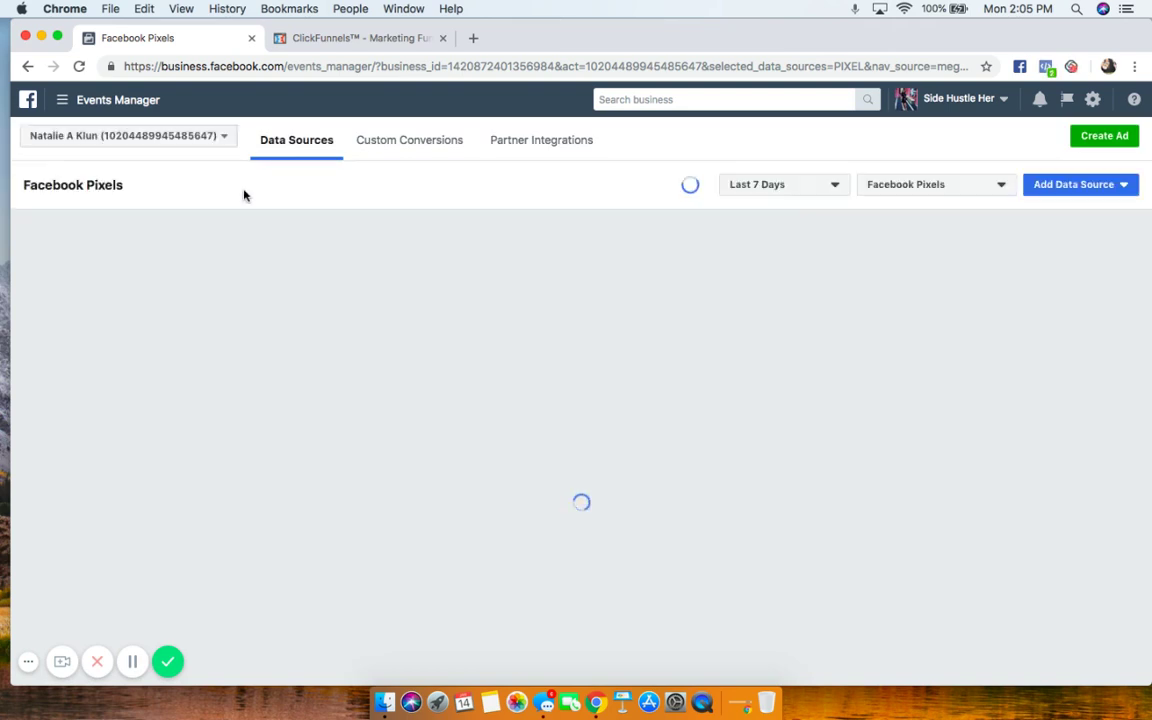
left_click(217, 140)
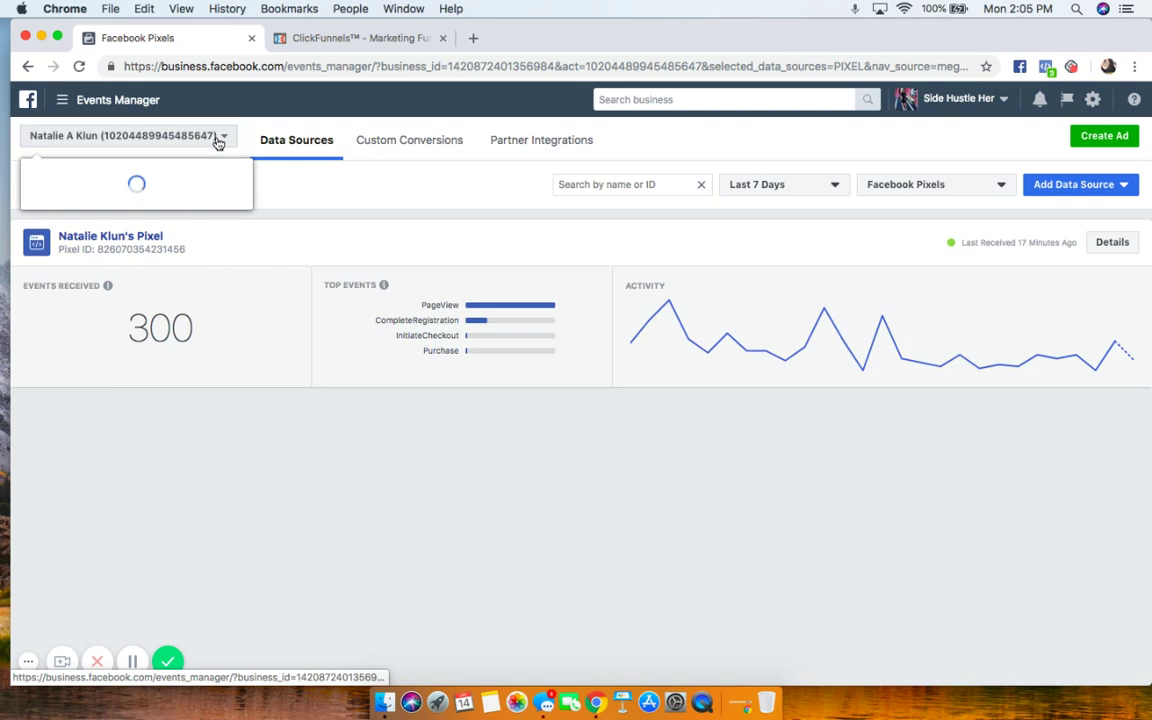
left_click(185, 178)
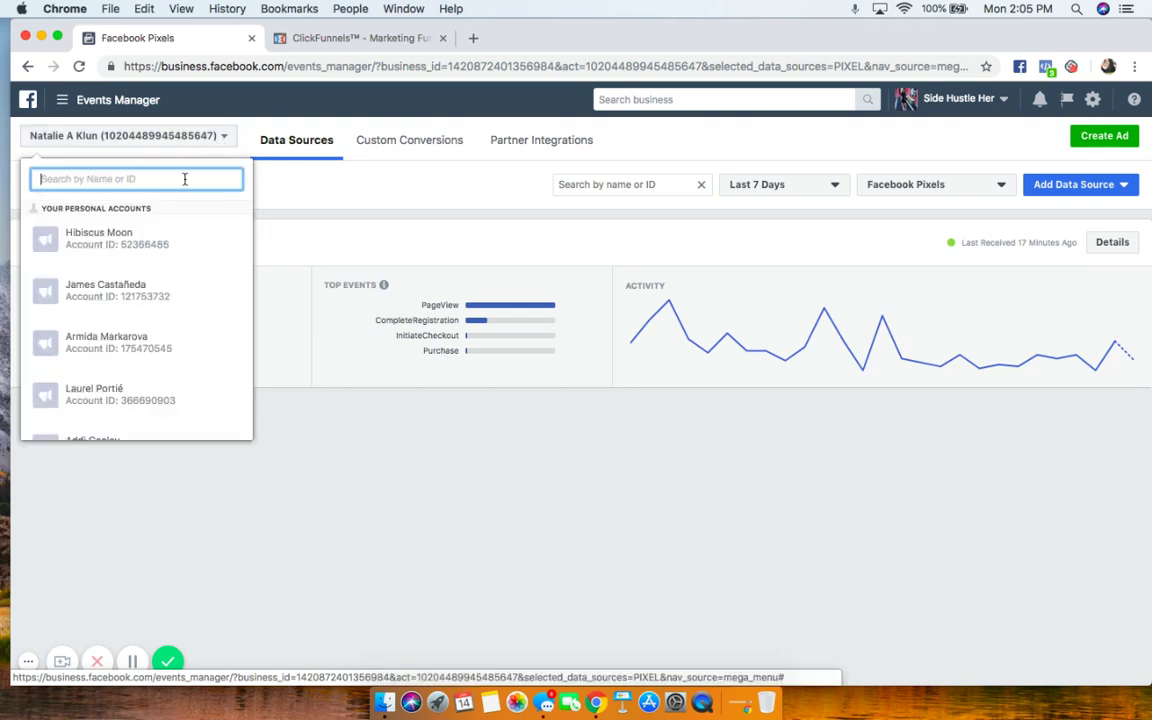
type("Sid")
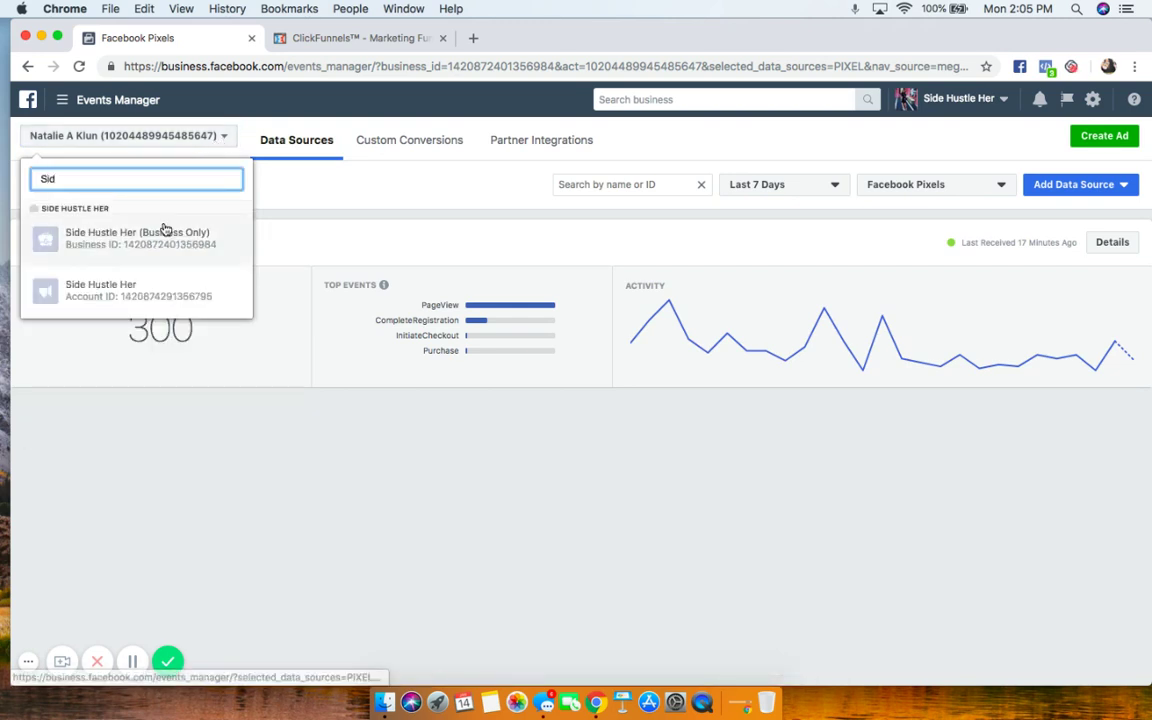
left_click(128, 290)
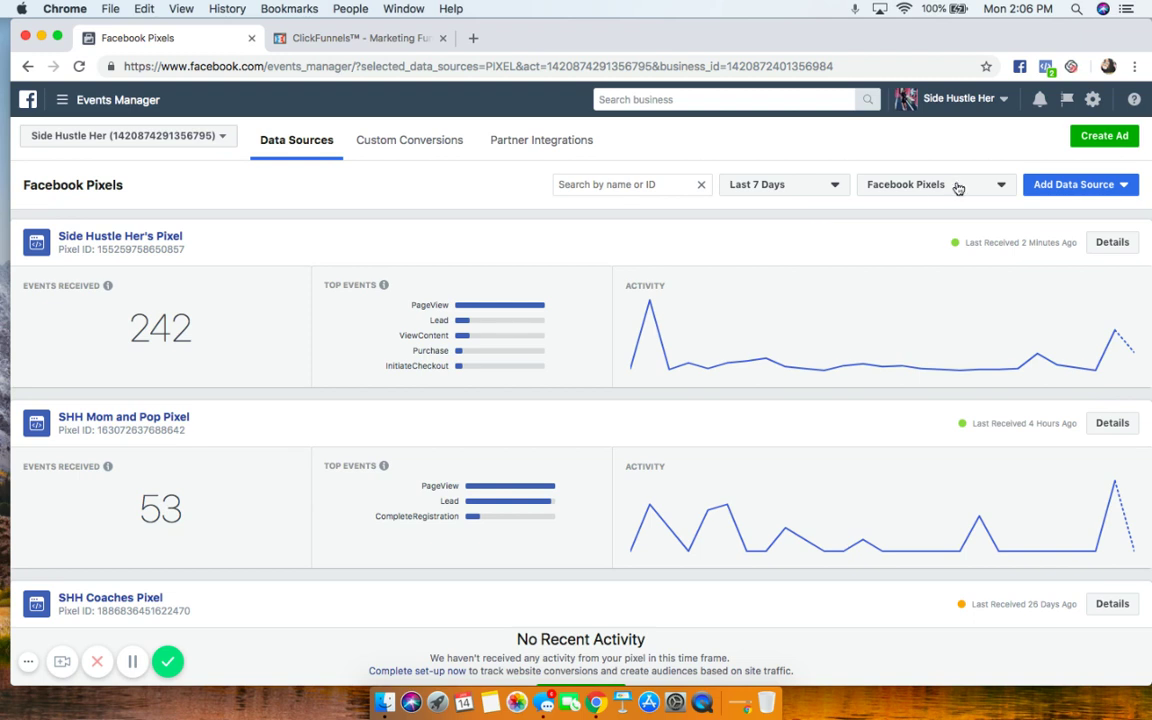
left_click(1125, 186)
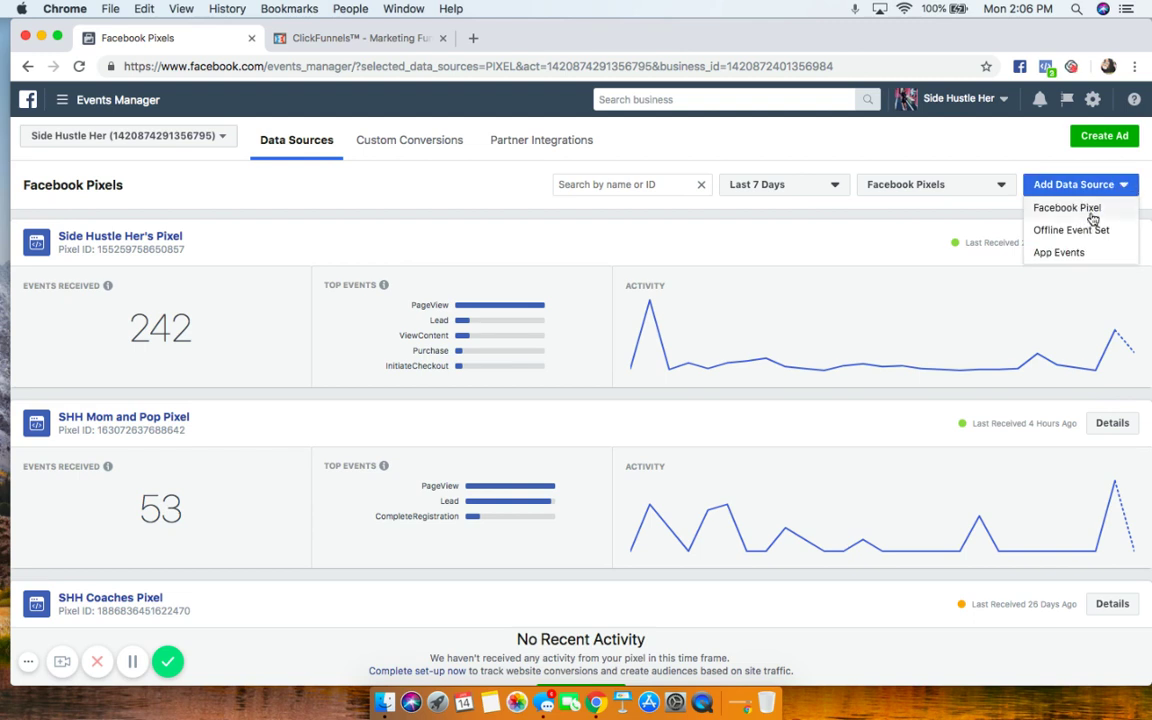
left_click(913, 221)
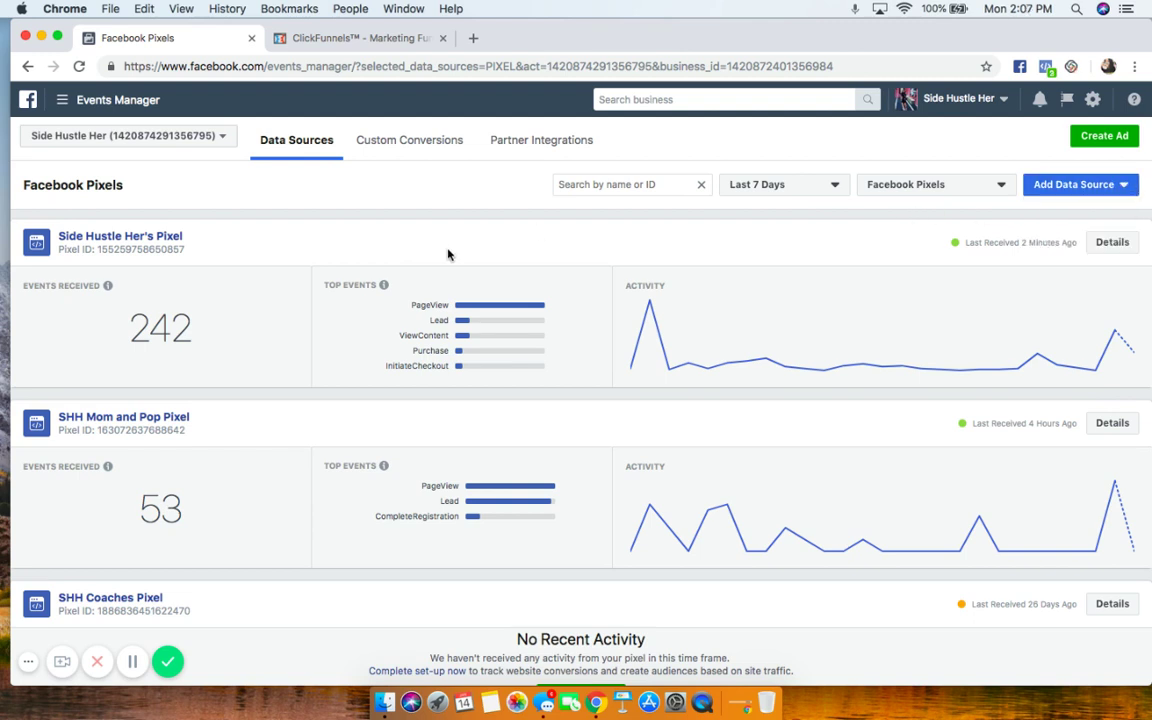
left_click(155, 240)
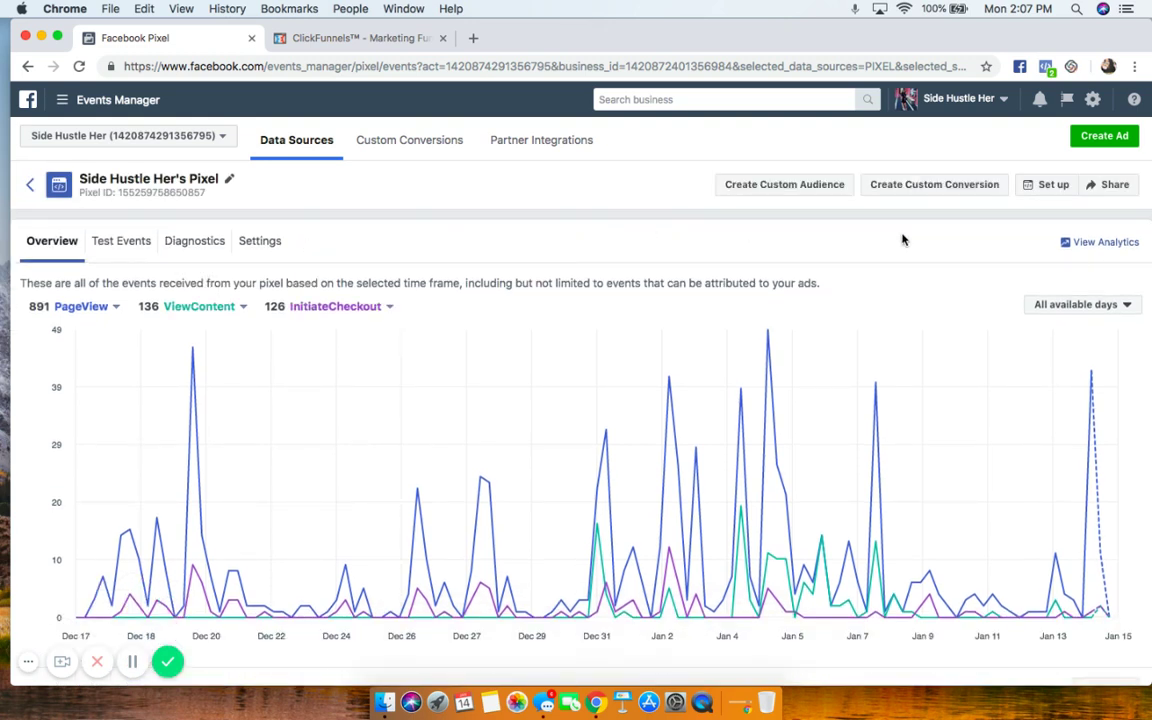
left_click(1045, 190)
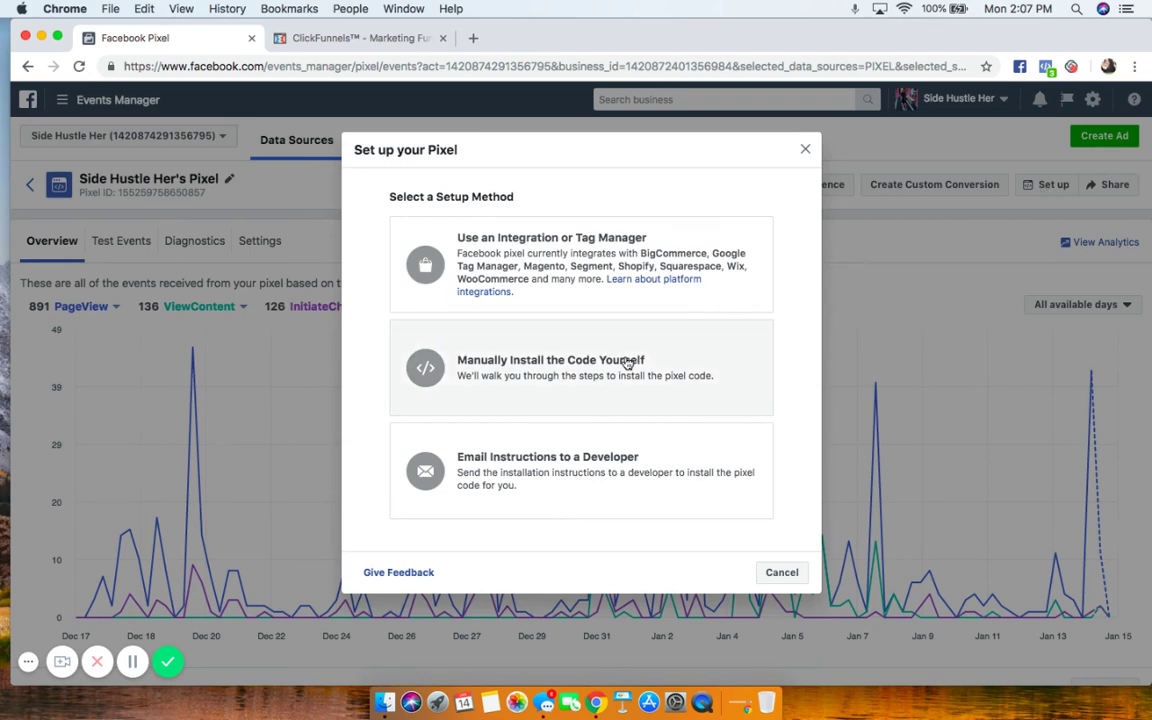
left_click(625, 362)
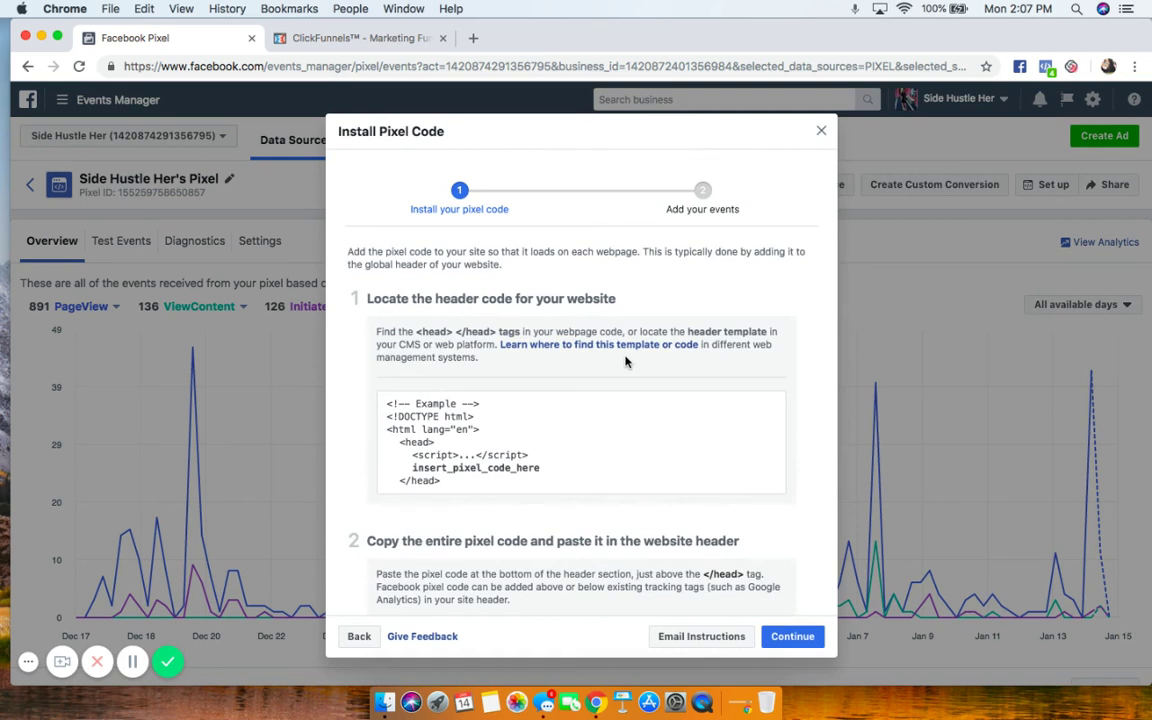
scroll(820, 301, "down", 5)
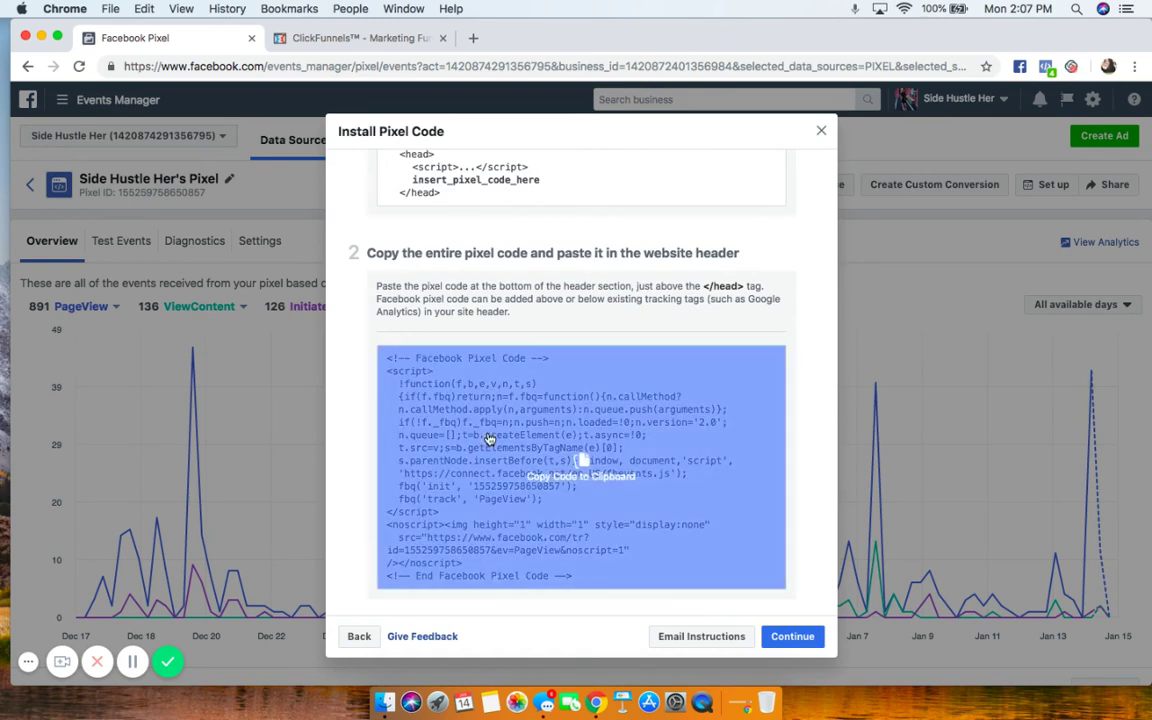
left_click(489, 440)
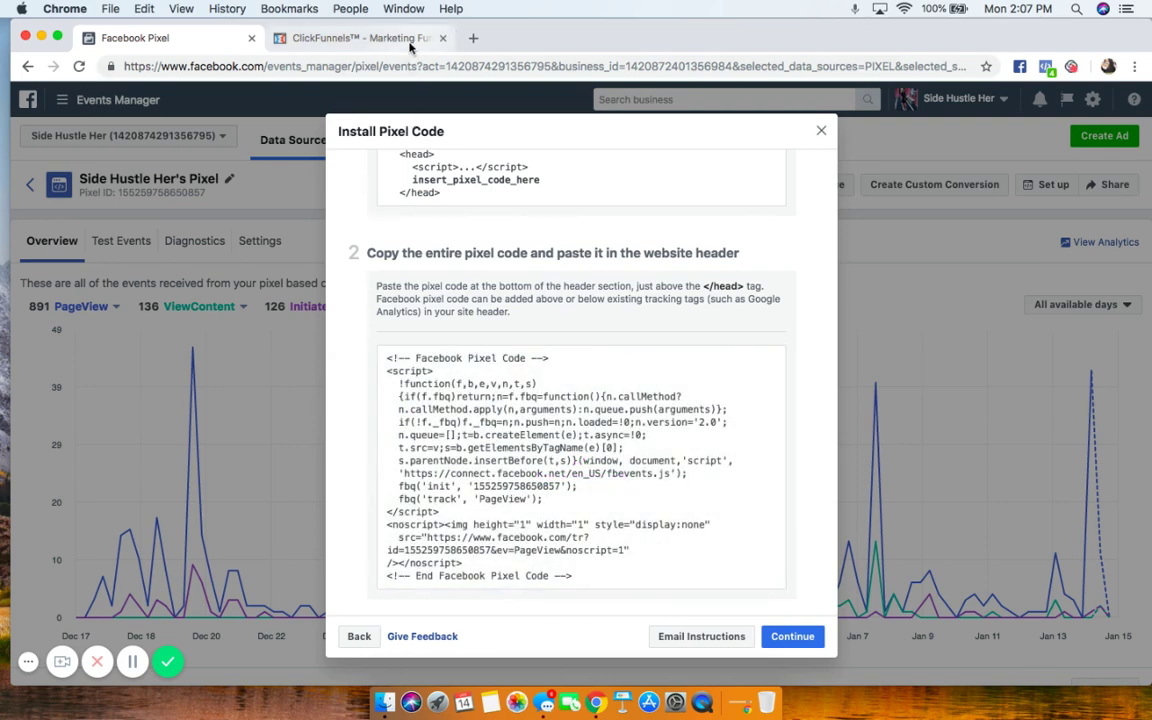
Switch to ClickFunnels, paste the pixel code into the 5dollarad page's header tracking code, and save the page
left_click(409, 40)
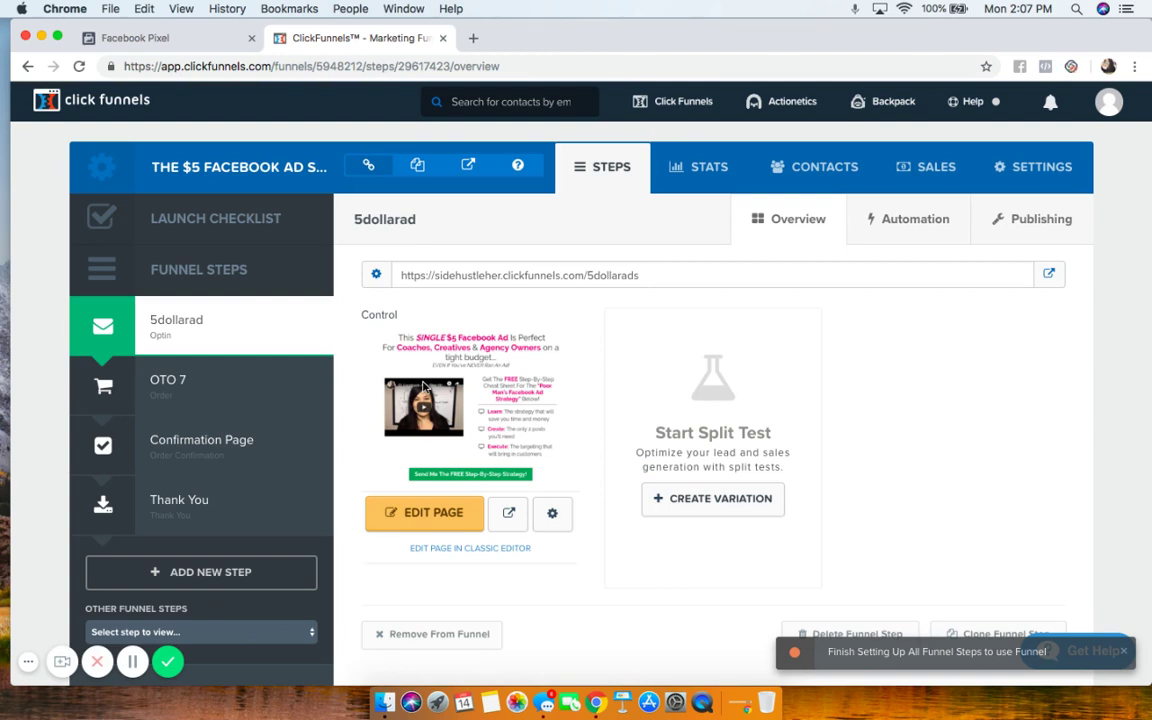
left_click(413, 518)
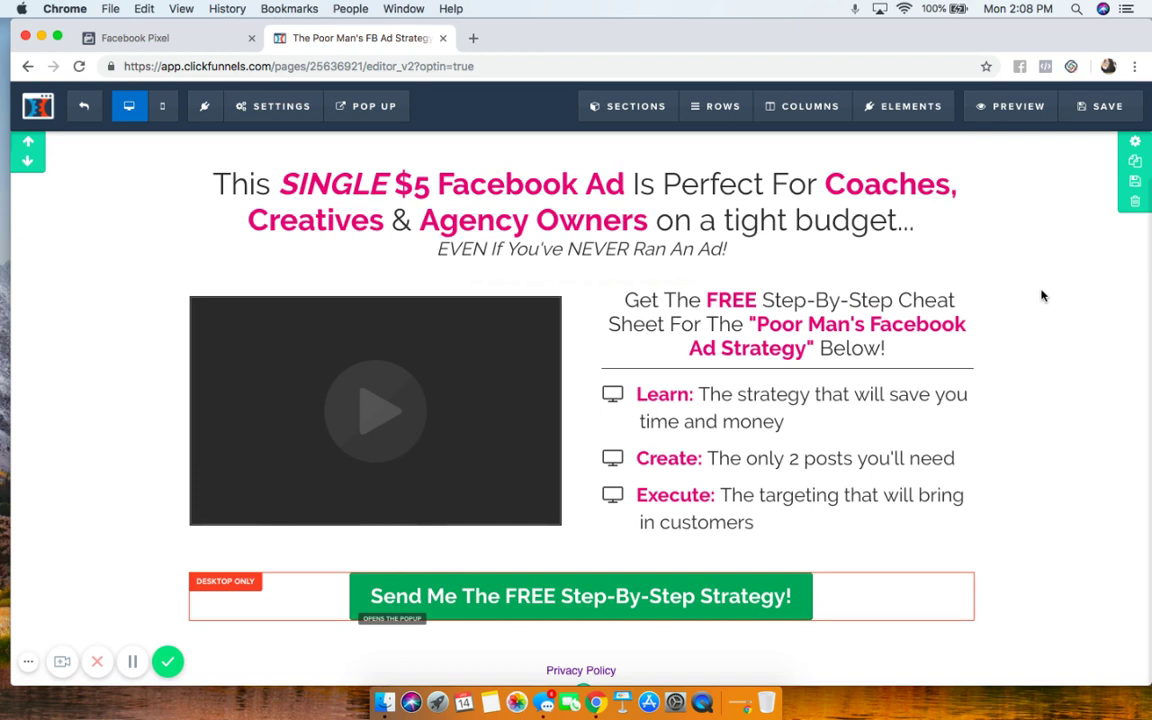
left_click(258, 108)
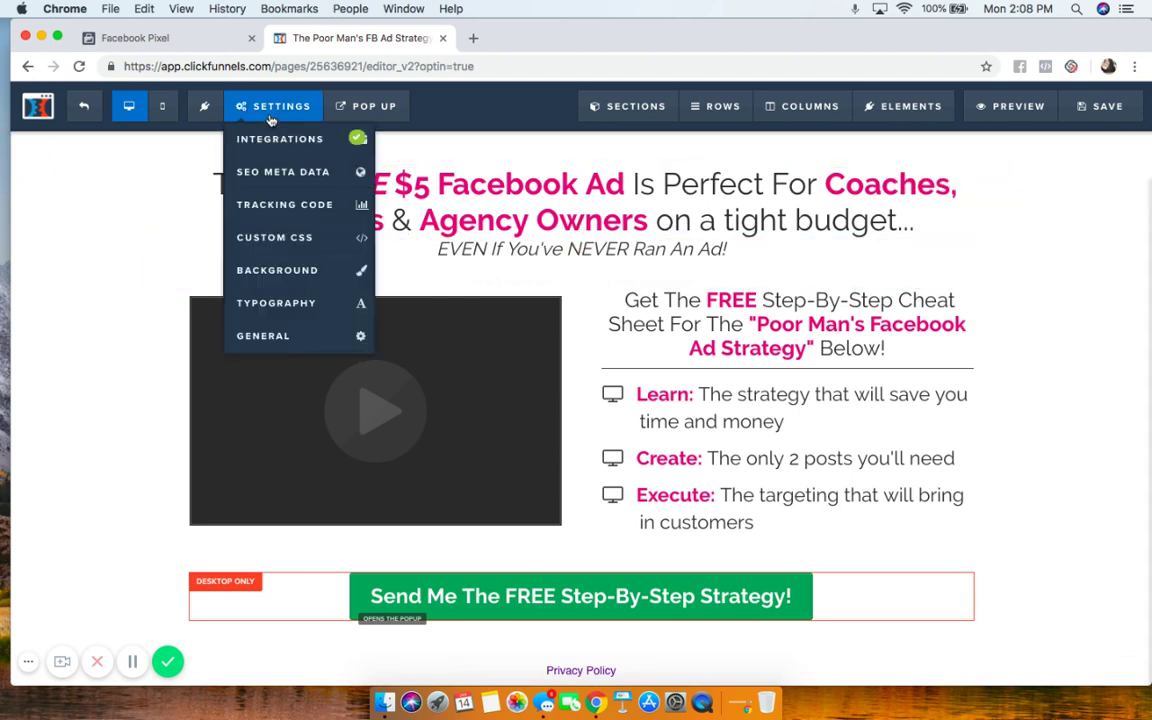
left_click(268, 206)
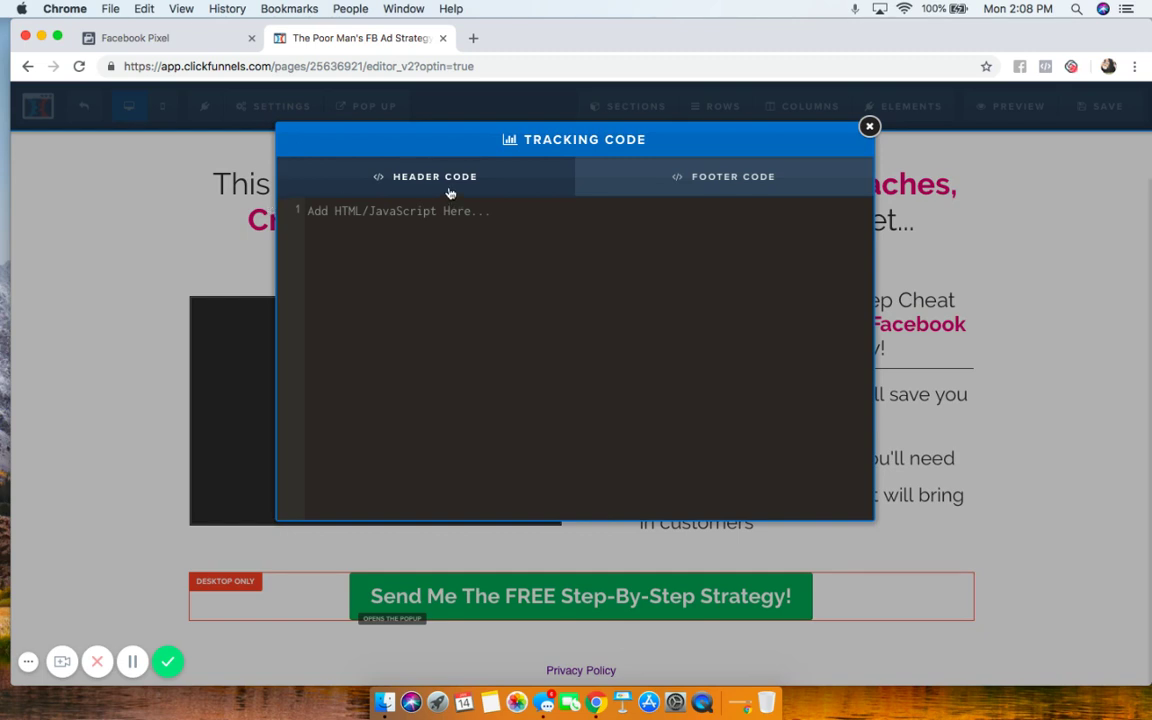
key("super+v")
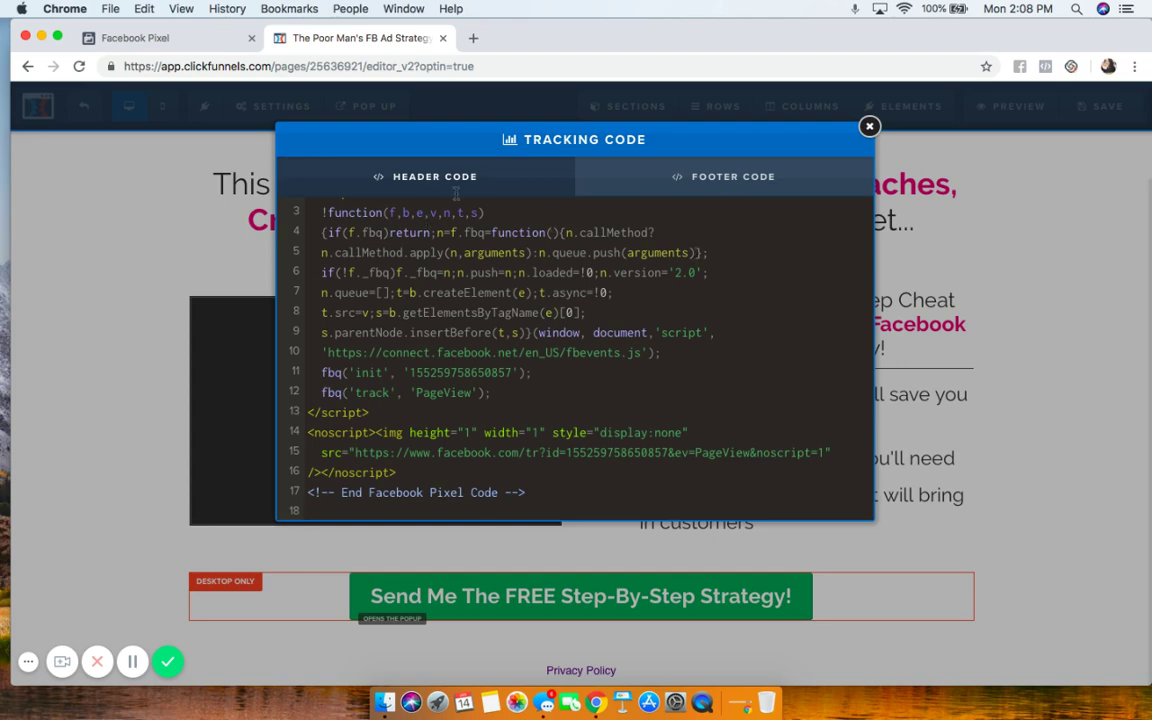
left_click(869, 126)
left_click(1104, 106)
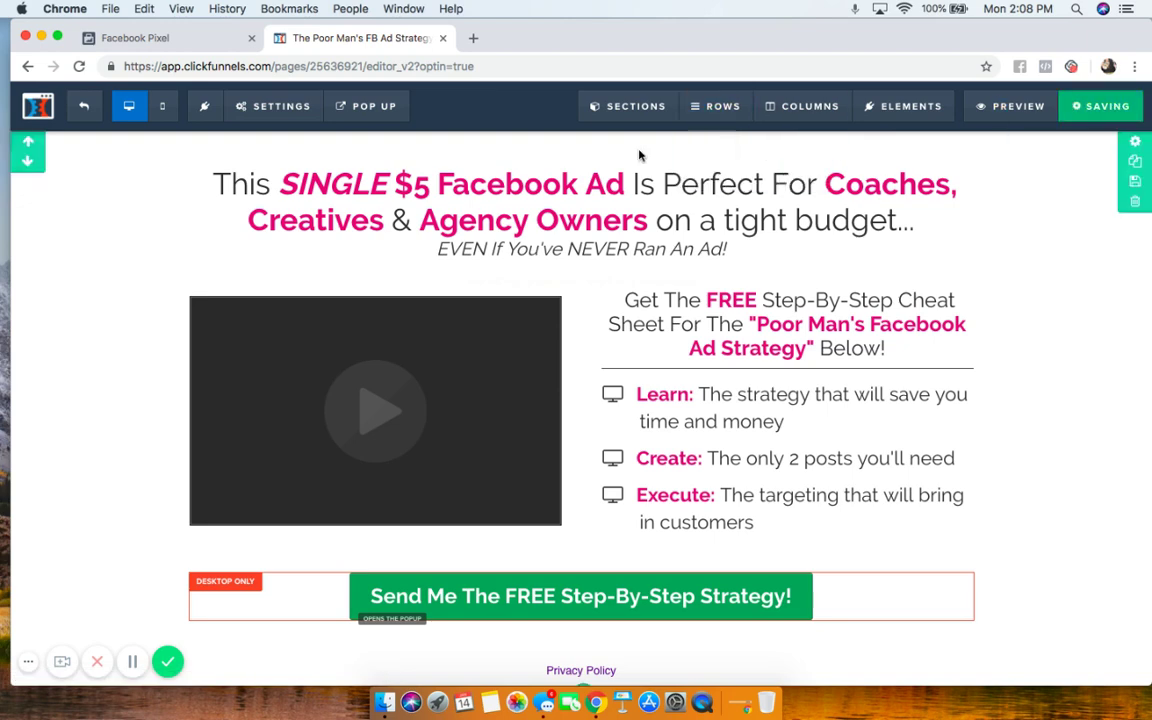
Paste the pixel code into the header tracking code of the OTO 7 order page and save the page
left_click(88, 116)
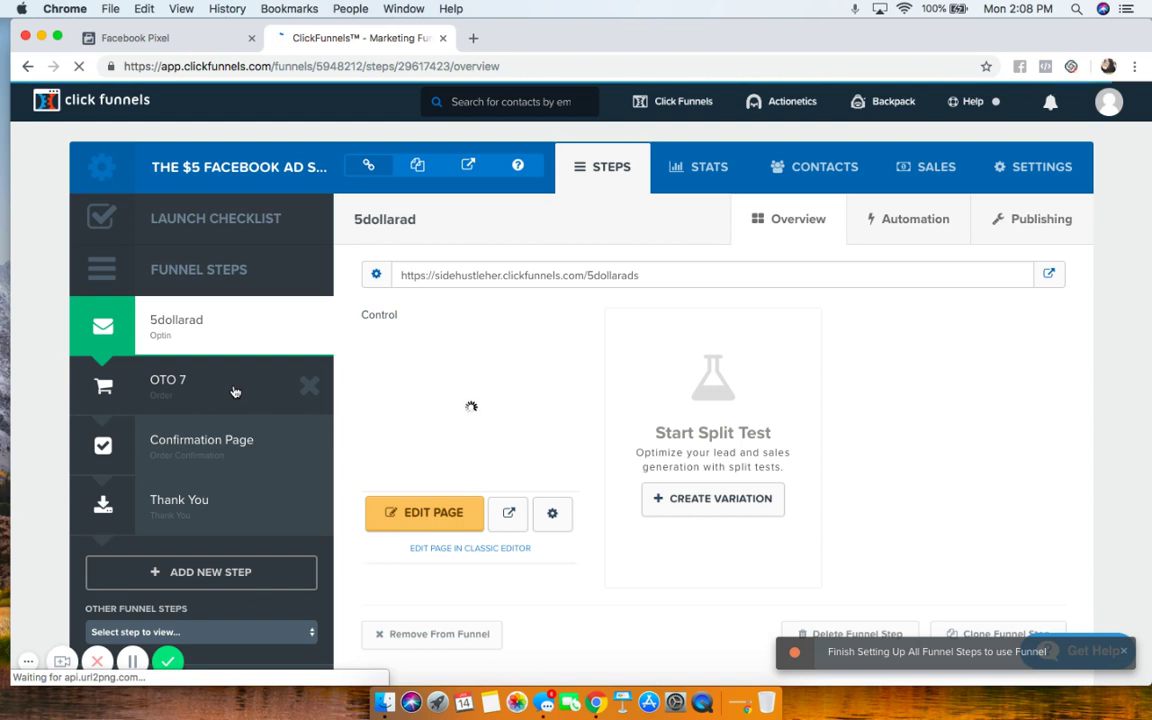
left_click(235, 391)
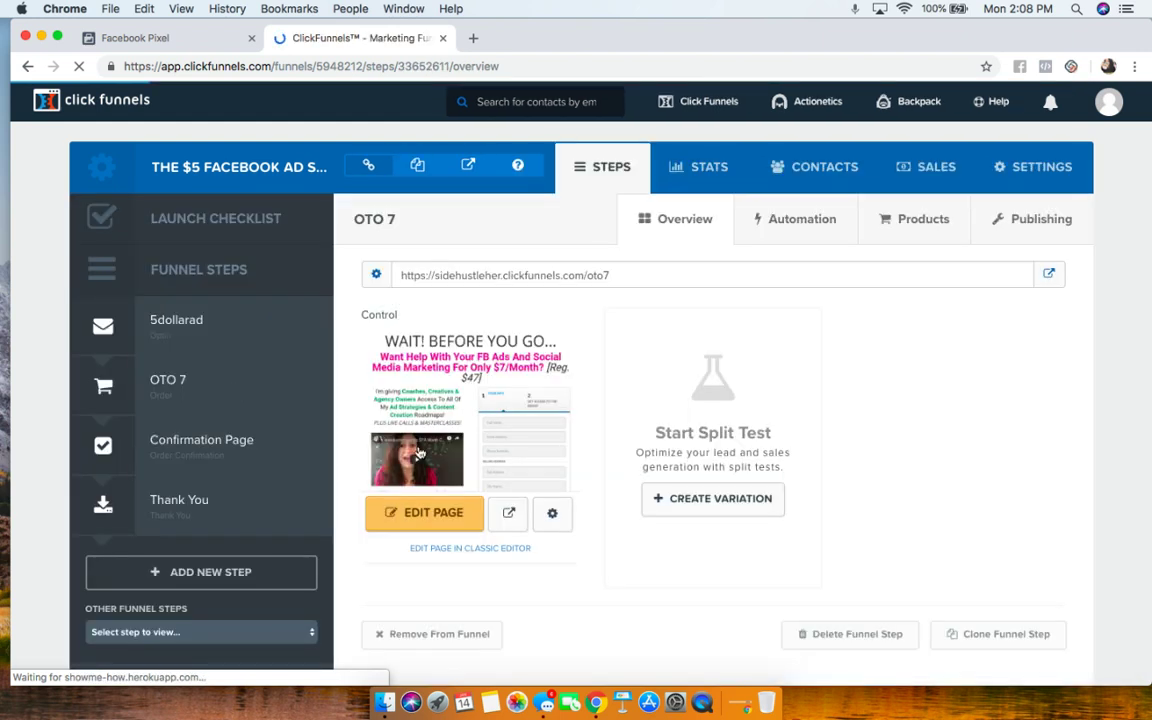
left_click(427, 516)
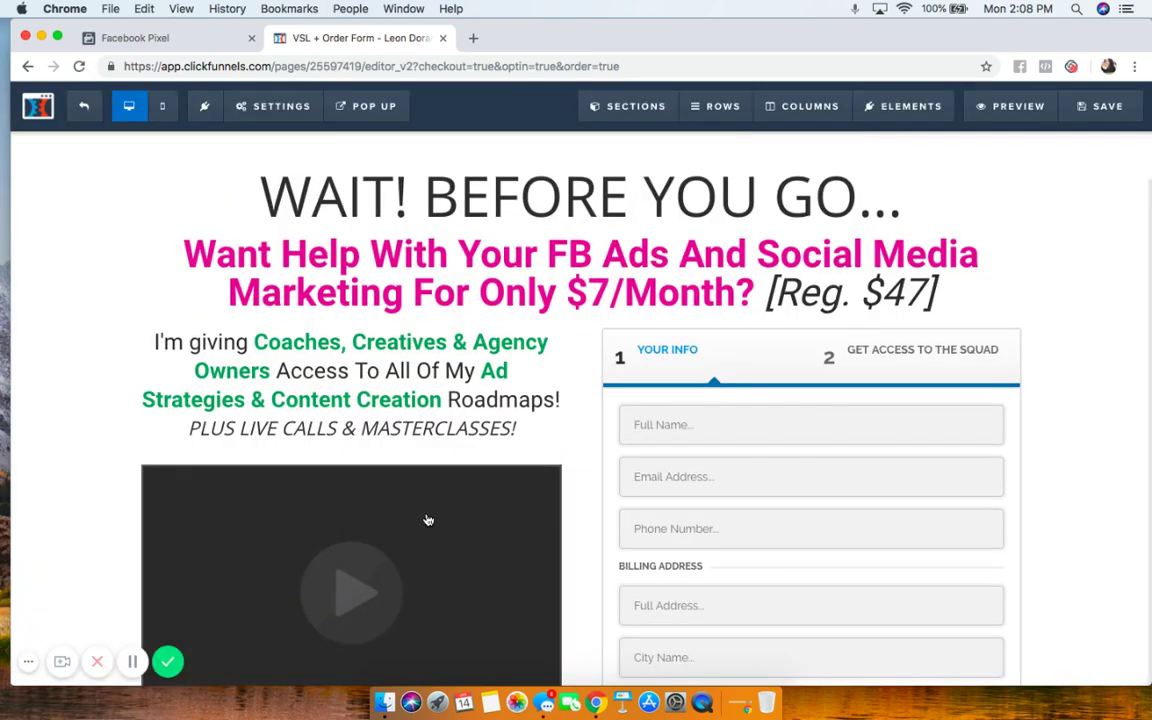
mouse_move(290, 118)
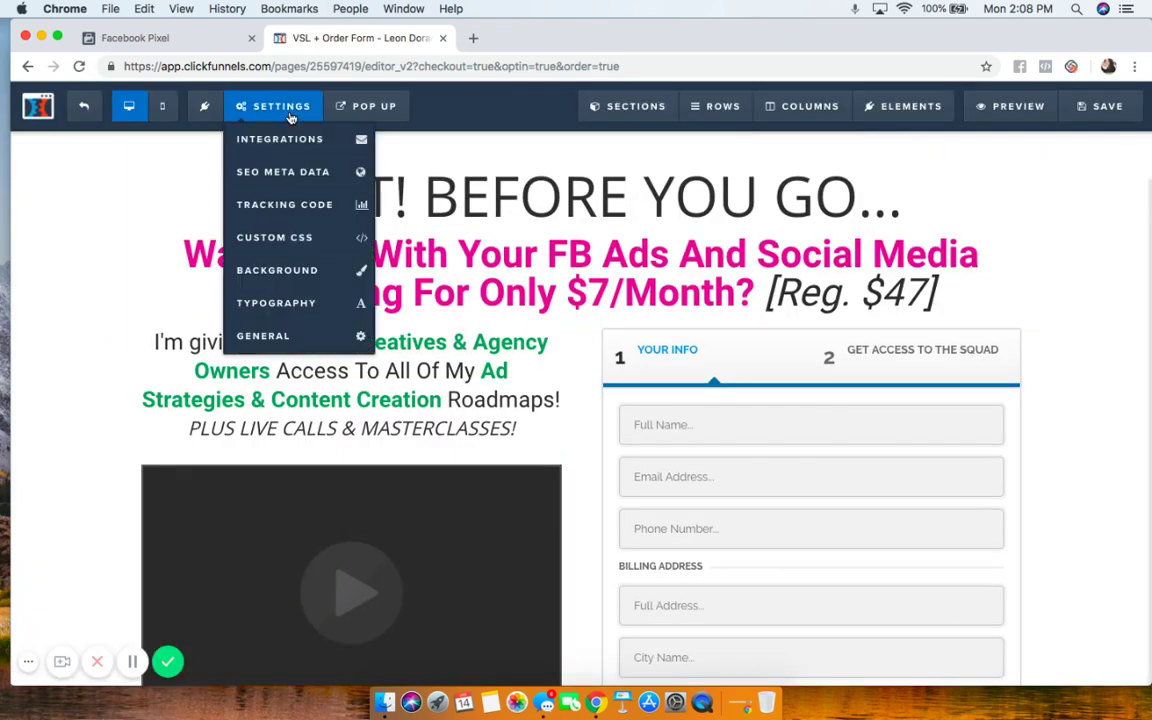
left_click(286, 205)
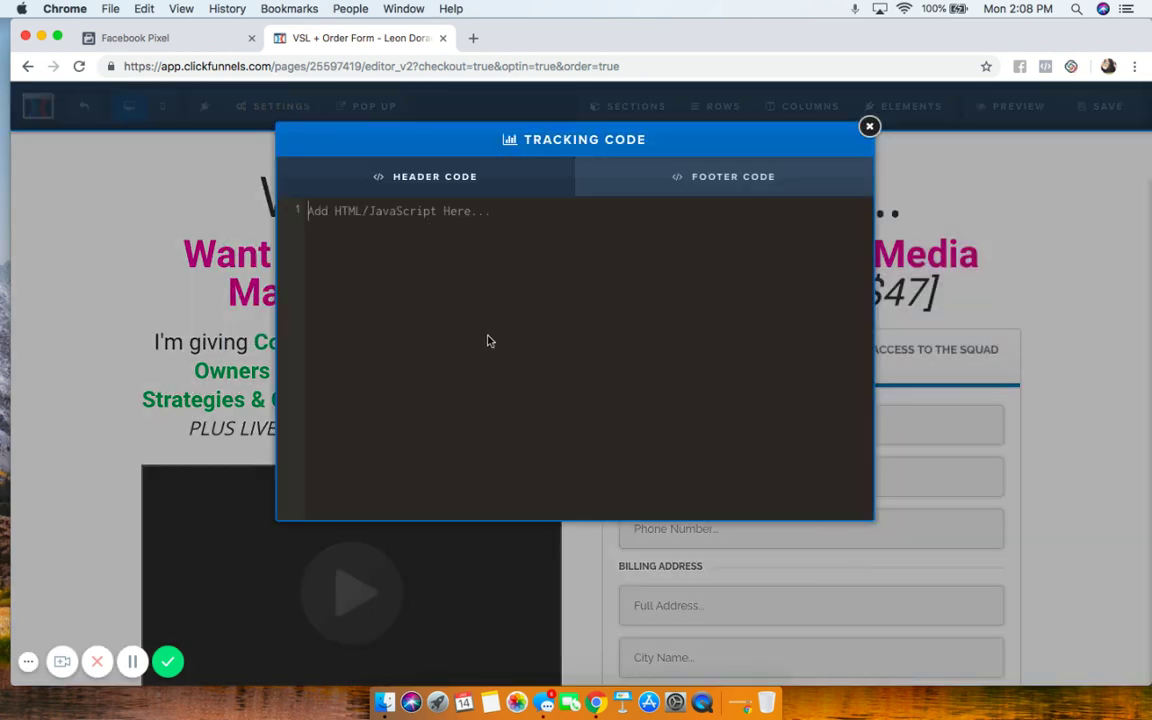
key("super+v")
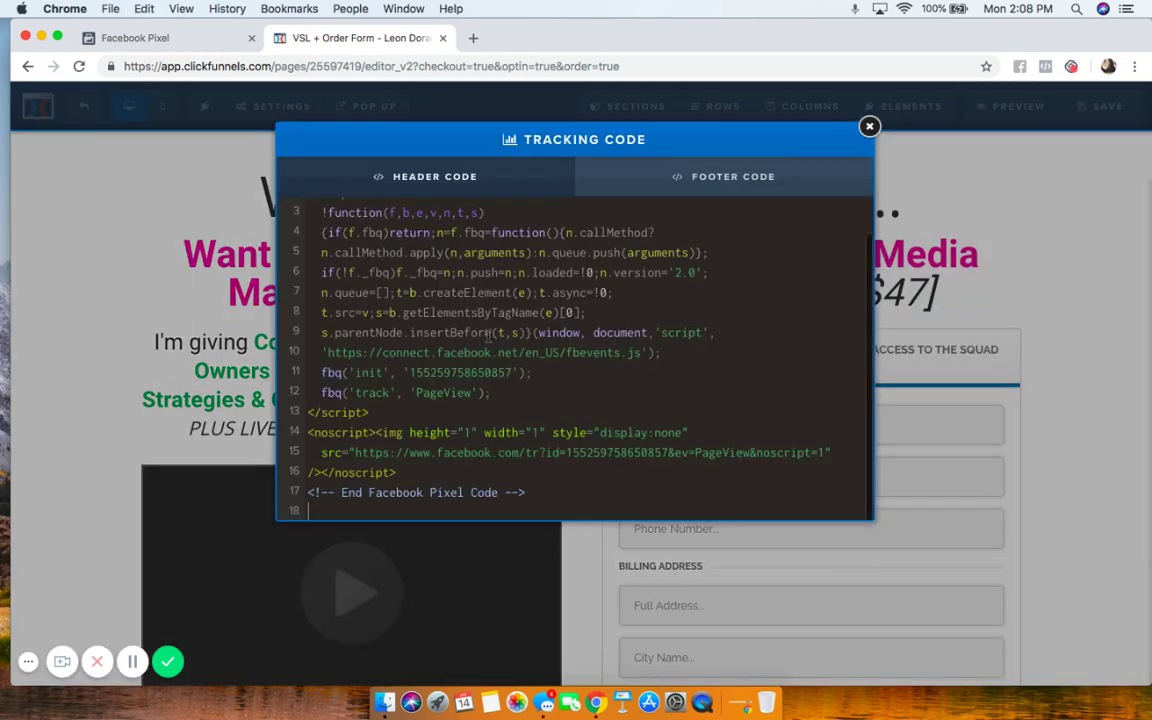
left_click(869, 126)
left_click(1093, 113)
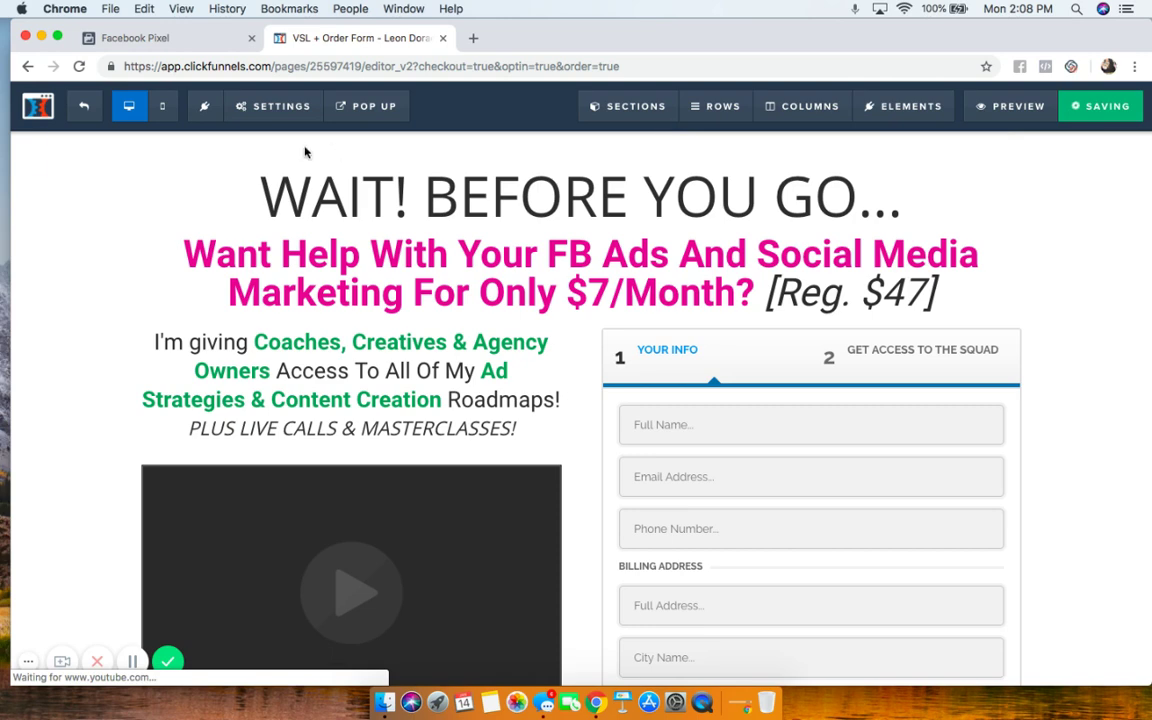
Paste the pixel code into the header tracking code of the Confirmation Page step and save the page
left_click(90, 120)
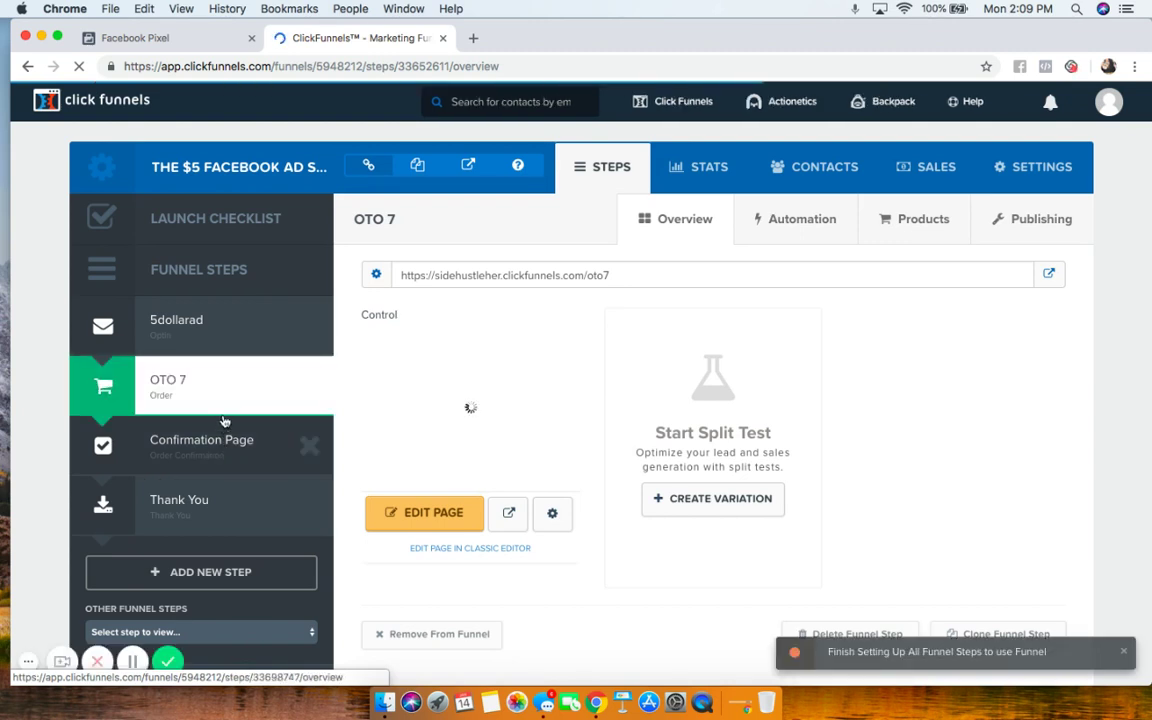
left_click(218, 450)
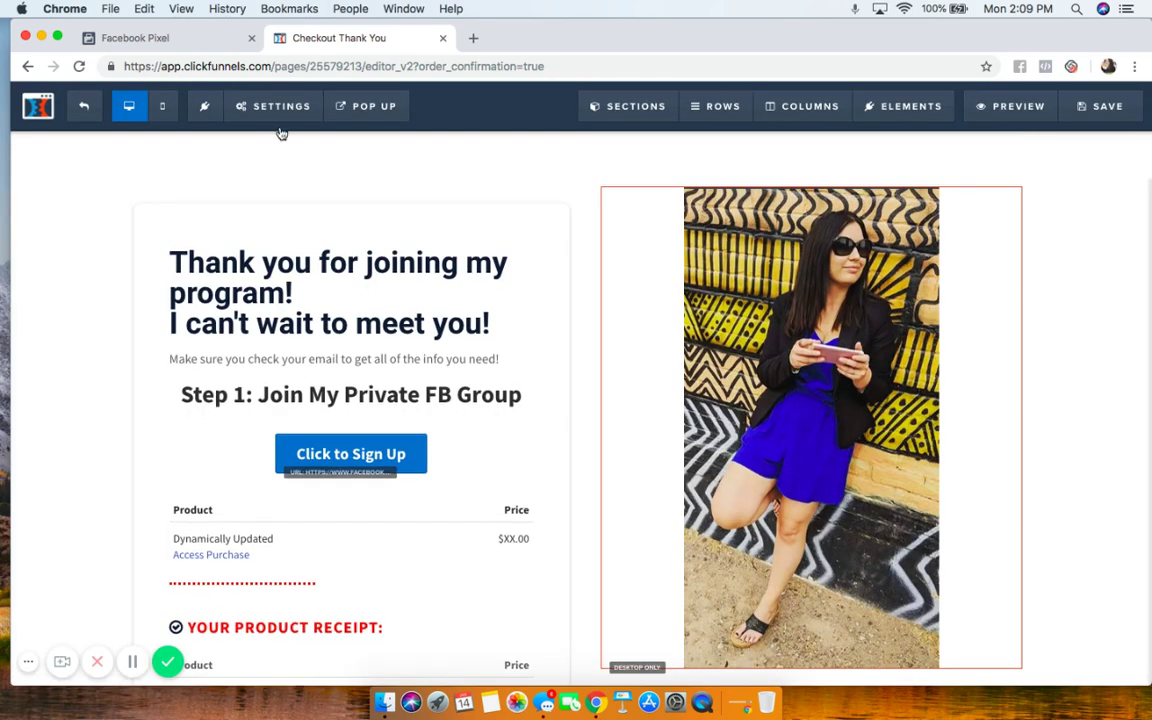
left_click(280, 108)
left_click(248, 200)
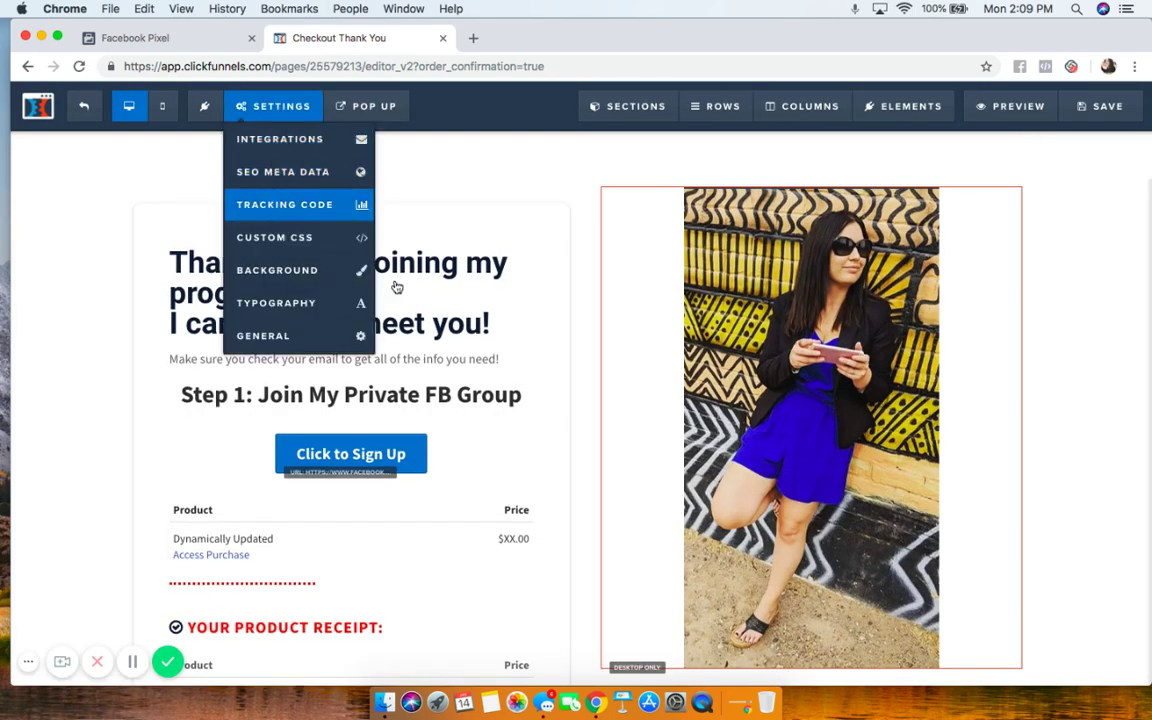
key("super+v")
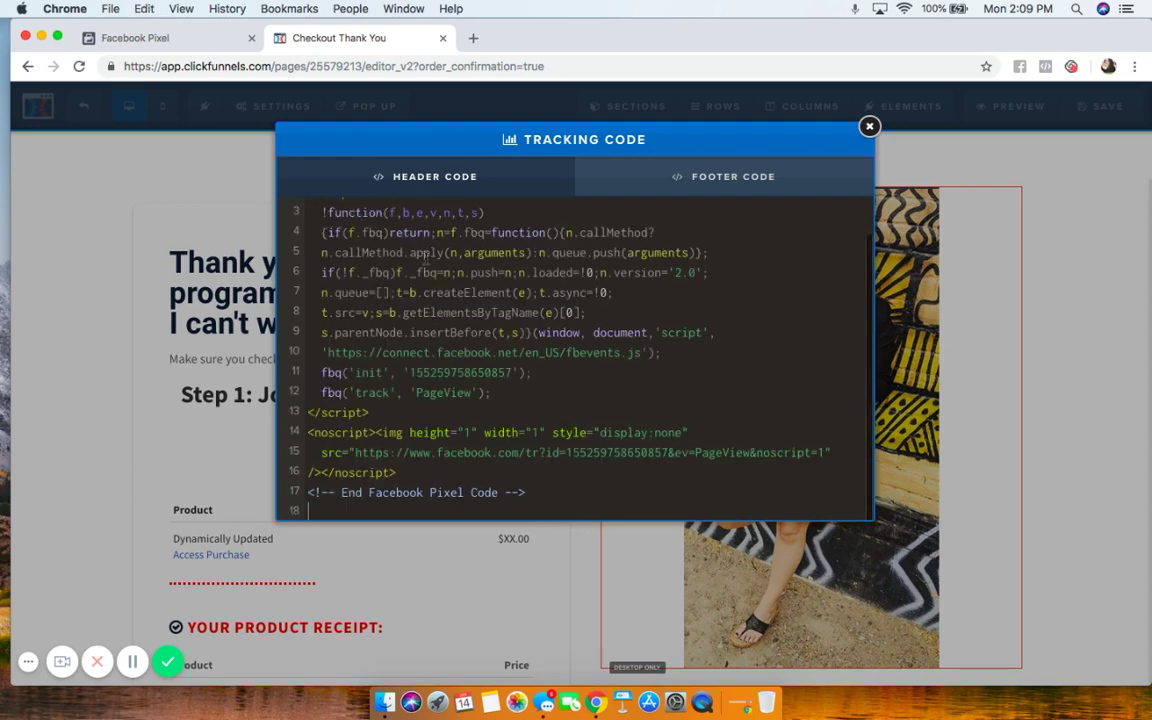
left_click(869, 126)
left_click(1110, 108)
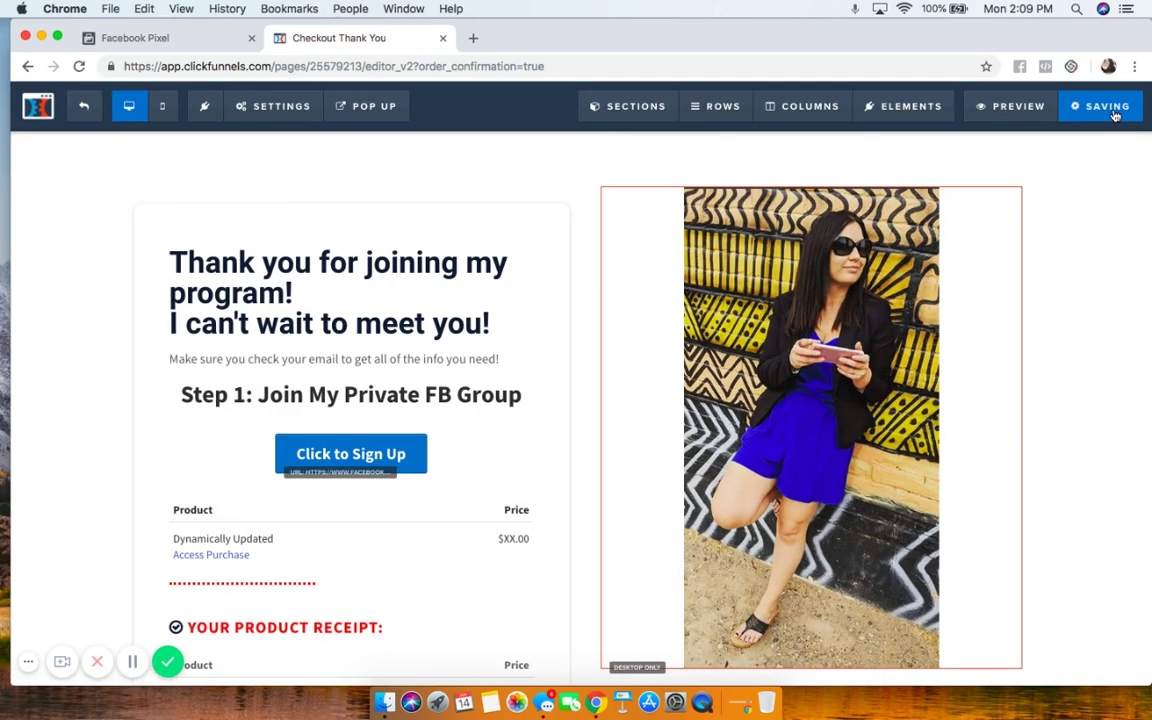
Leave the editor, open the Confirmation Page's live URL in a new tab, and check its pixel with Facebook Pixel Helper
left_click(84, 106)
left_click(172, 46)
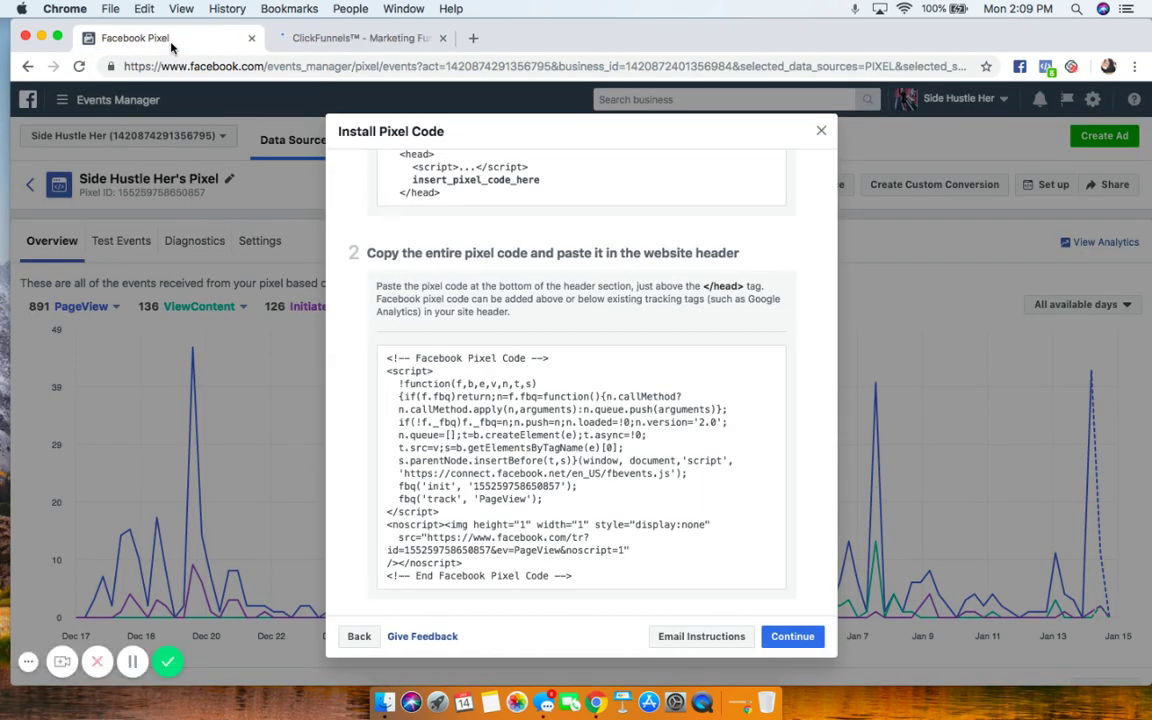
left_click(301, 40)
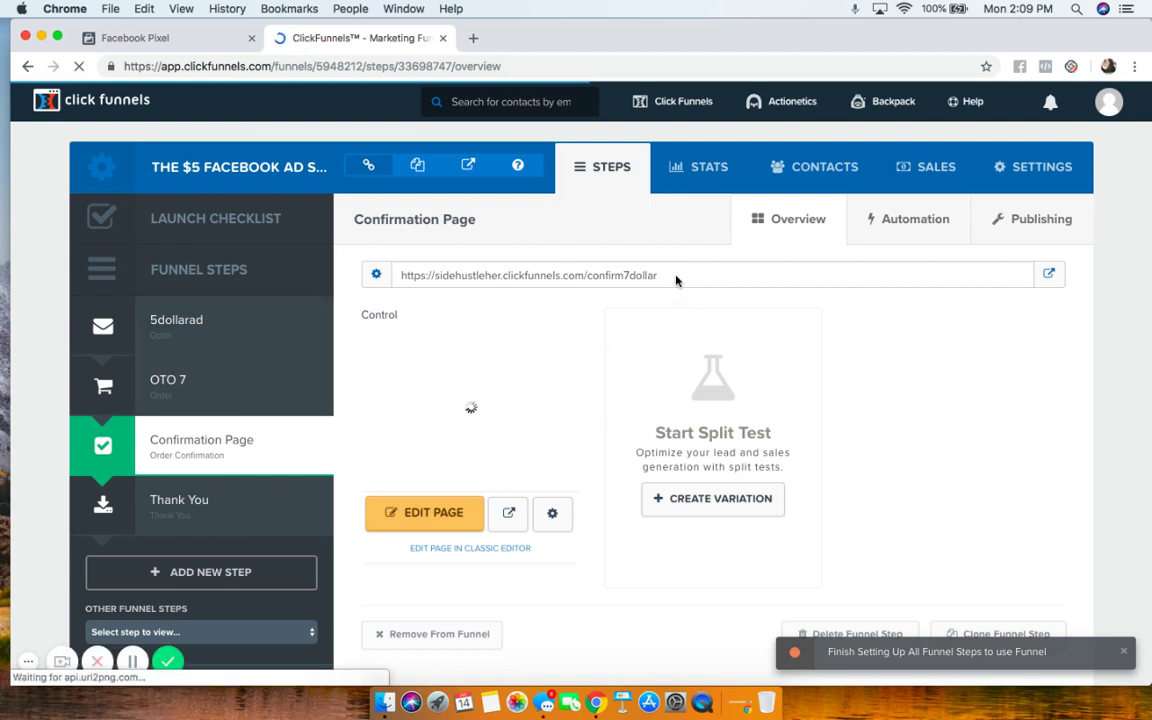
left_click(426, 280)
key("super+c")
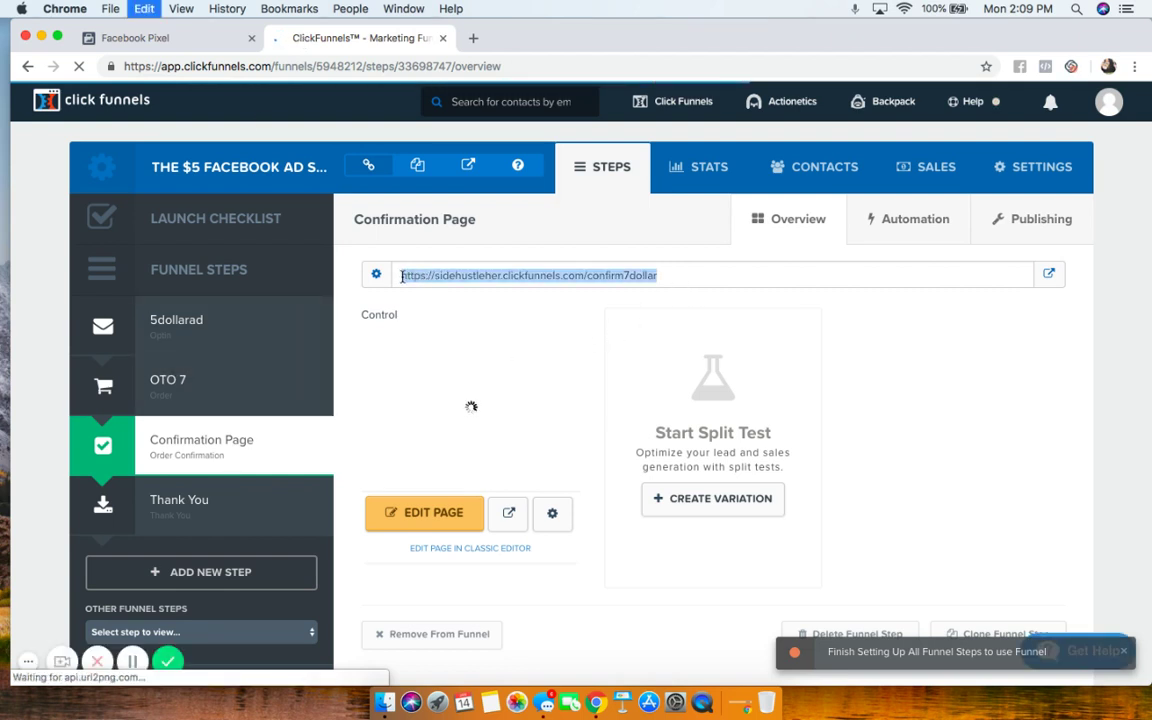
left_click(473, 38)
key("super+v")
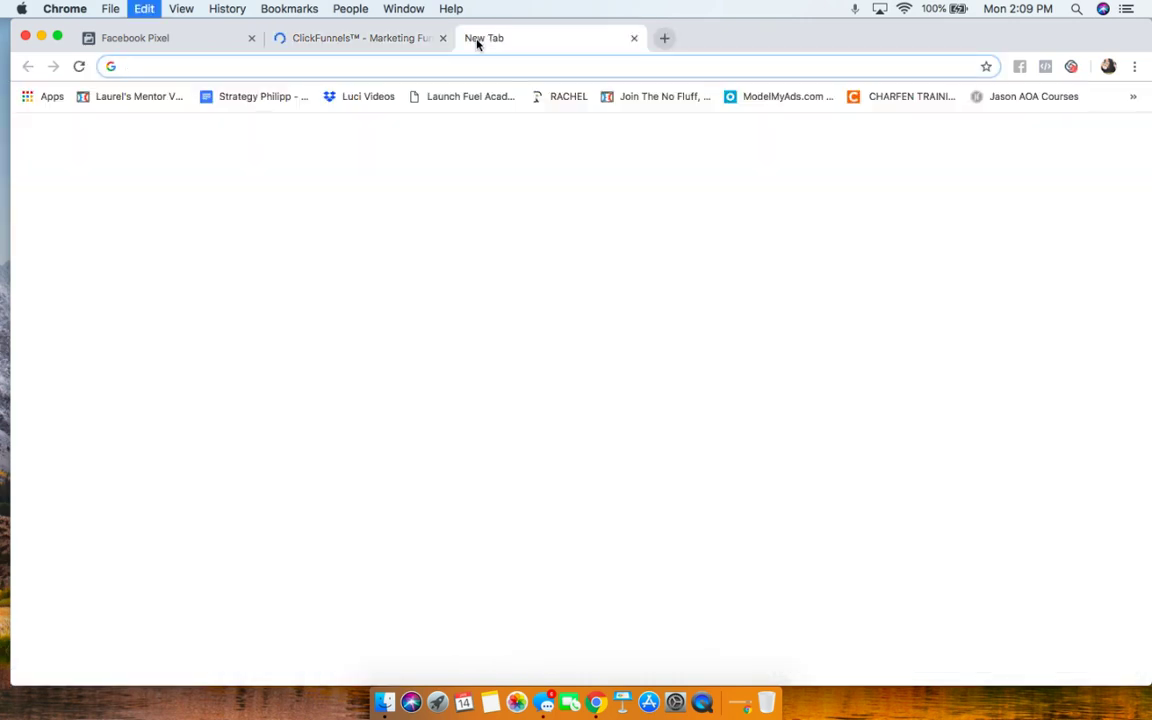
key("Return")
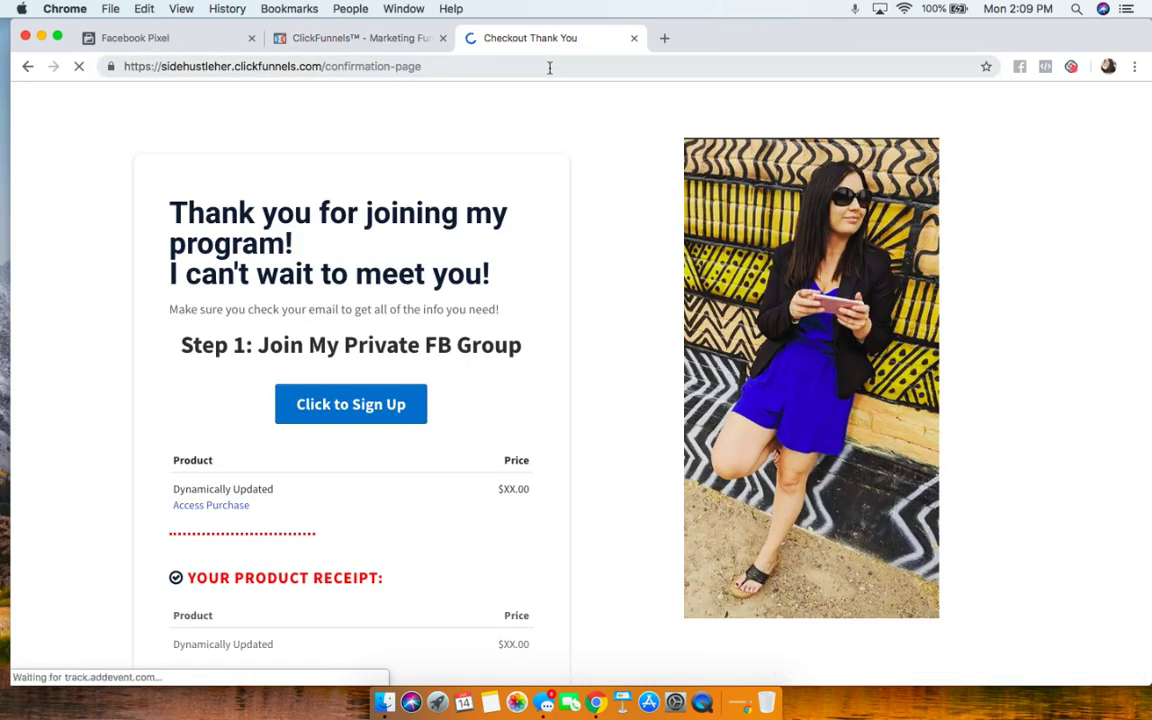
left_click(1046, 67)
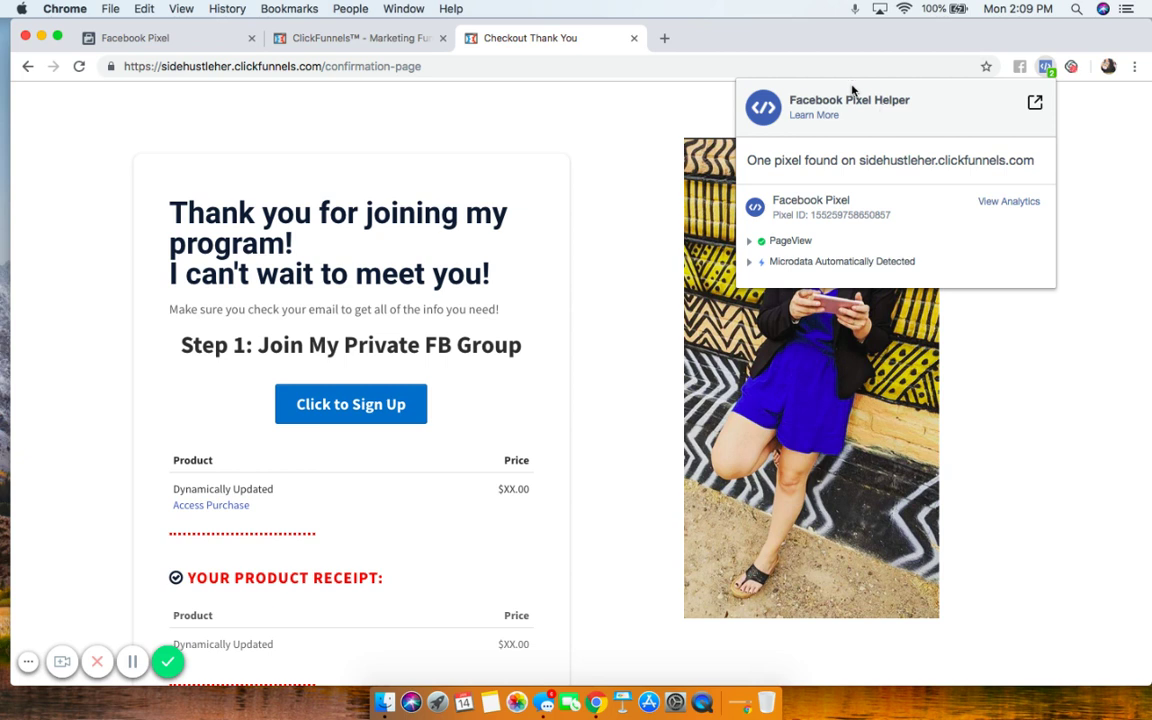
Search Google for "facebook pixel helper" in a new tab, view its Chrome Web Store page, and close it
left_click(668, 38)
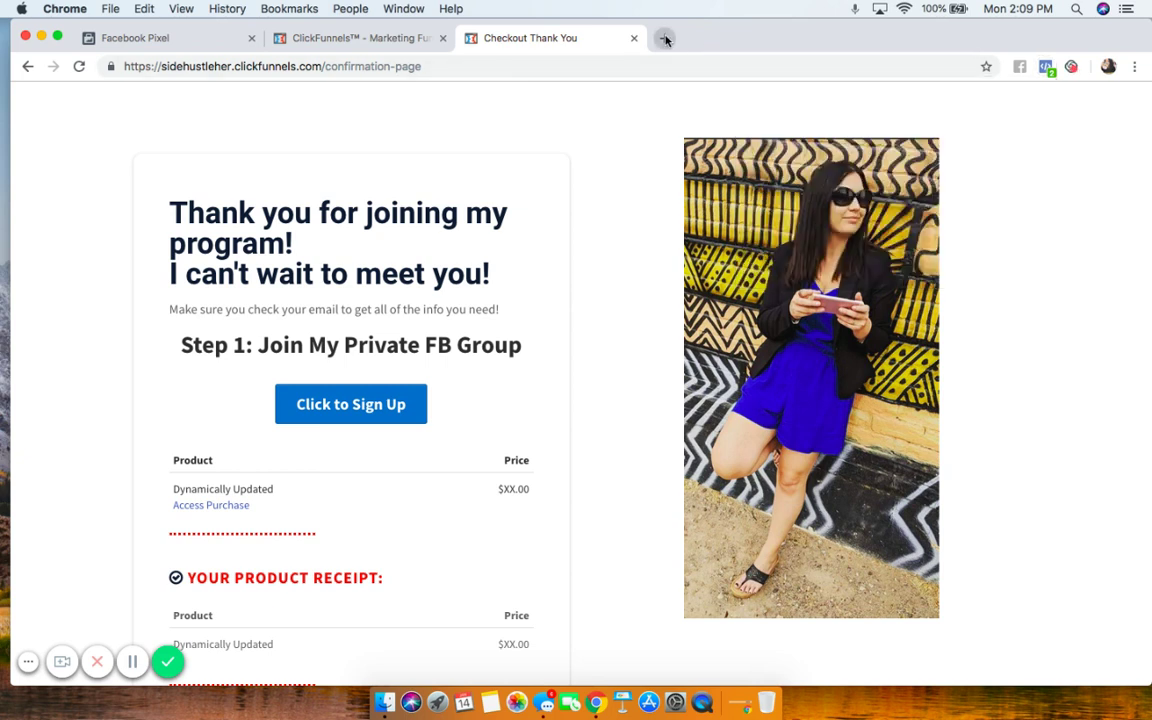
type("facenoo")
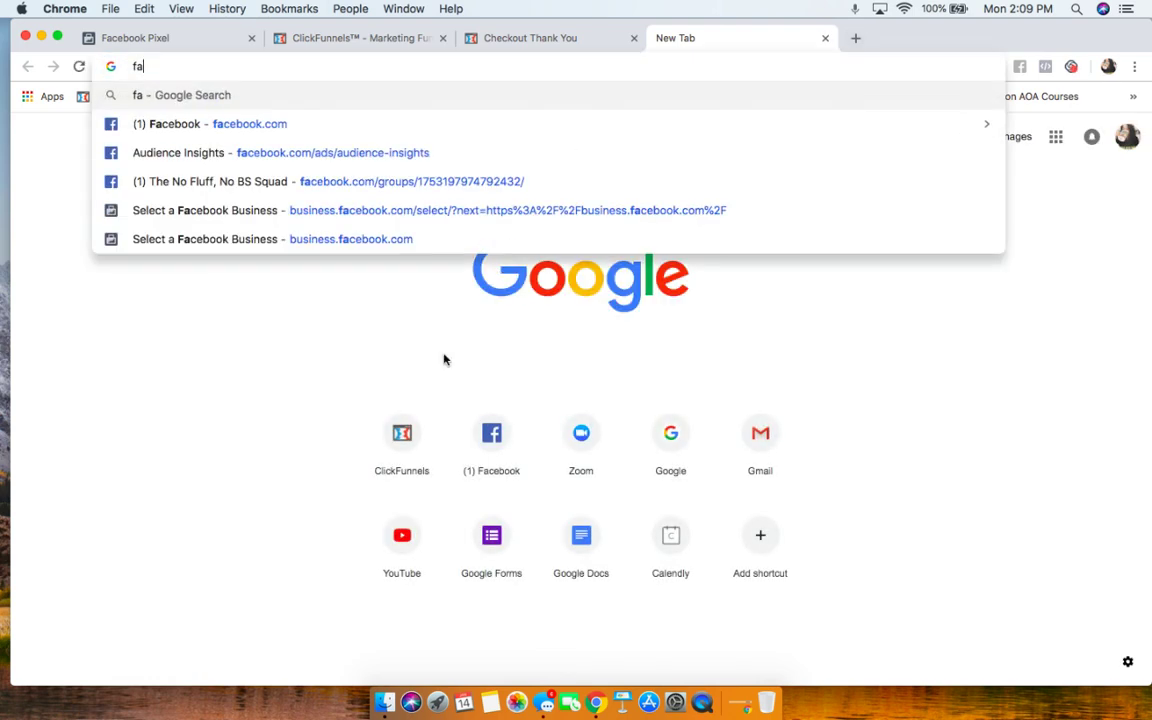
key("BackSpace")
key("BackSpace")
key("BackSpace")
key("BackSpace")
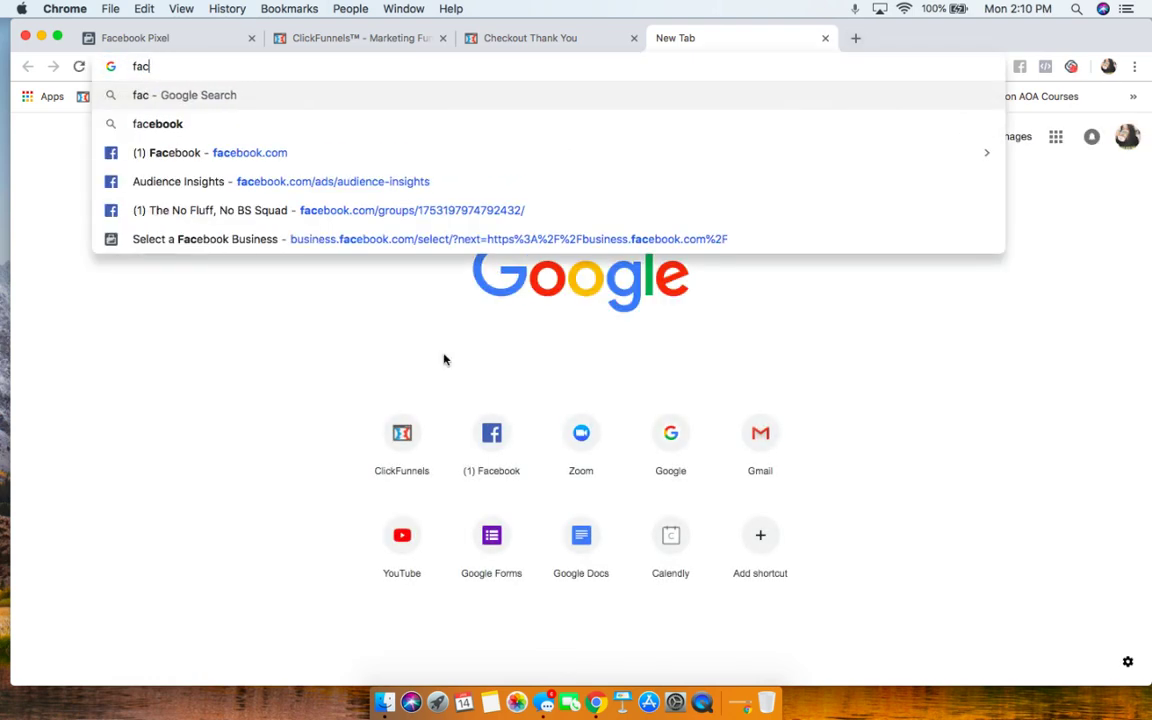
type("ebook pixe;")
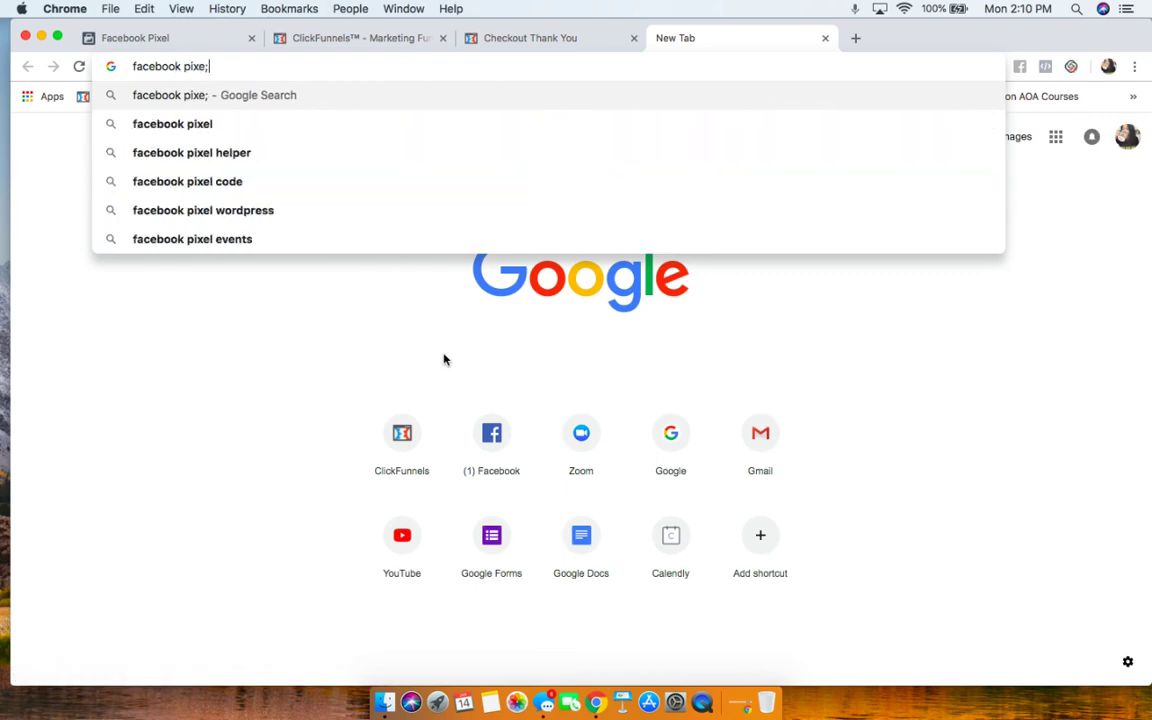
key("BackSpace")
type("l helper")
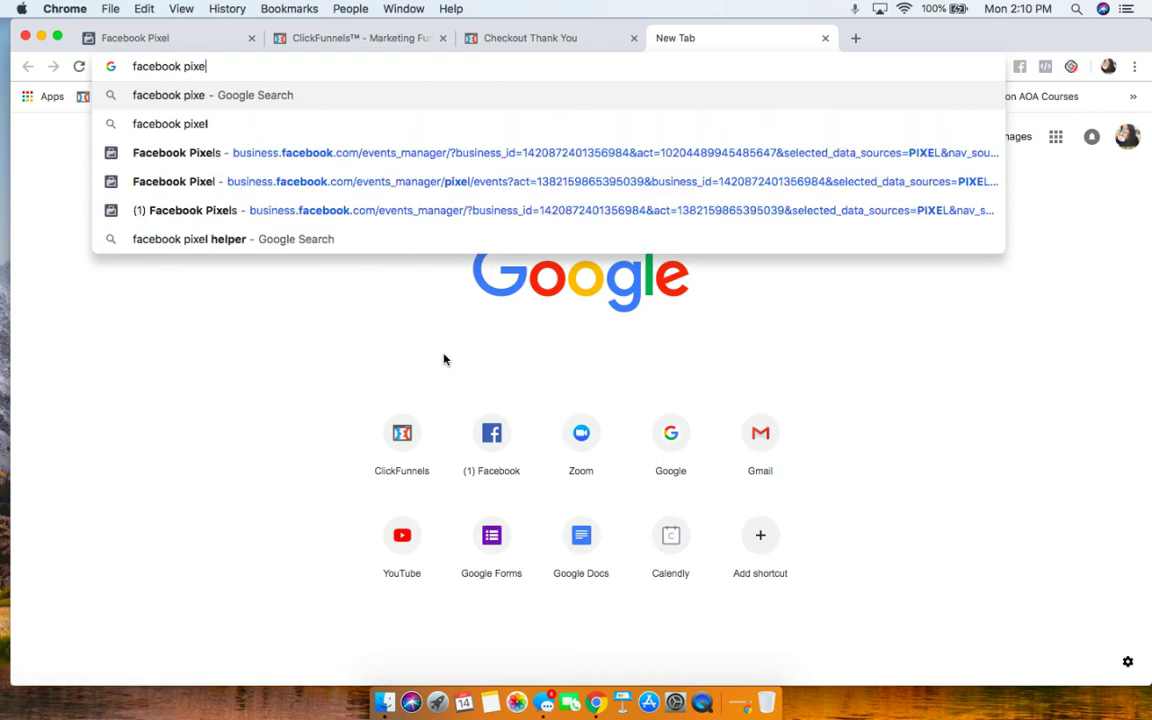
key("Return")
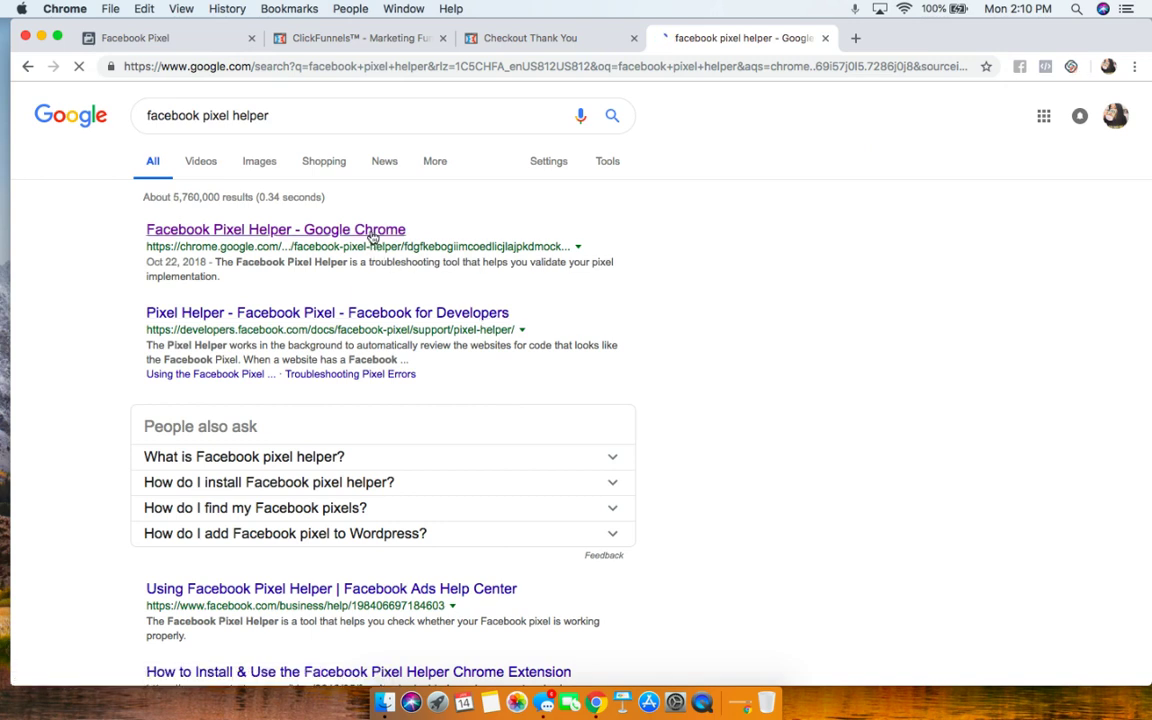
left_click(372, 232)
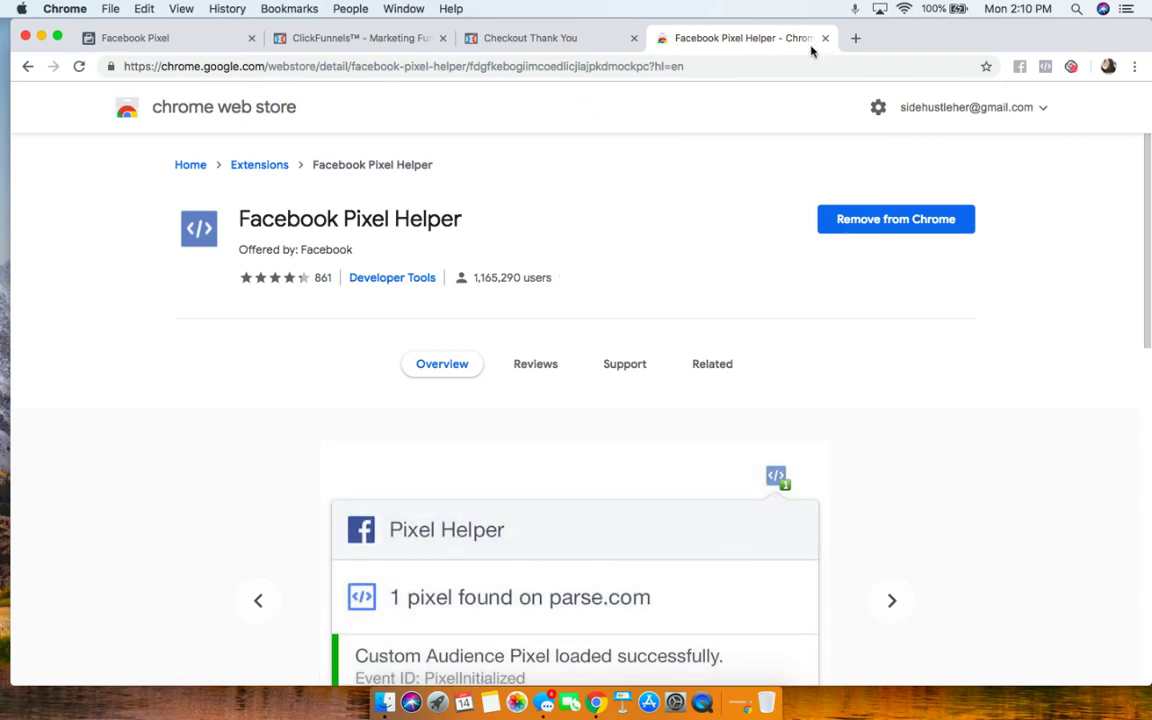
left_click(825, 39)
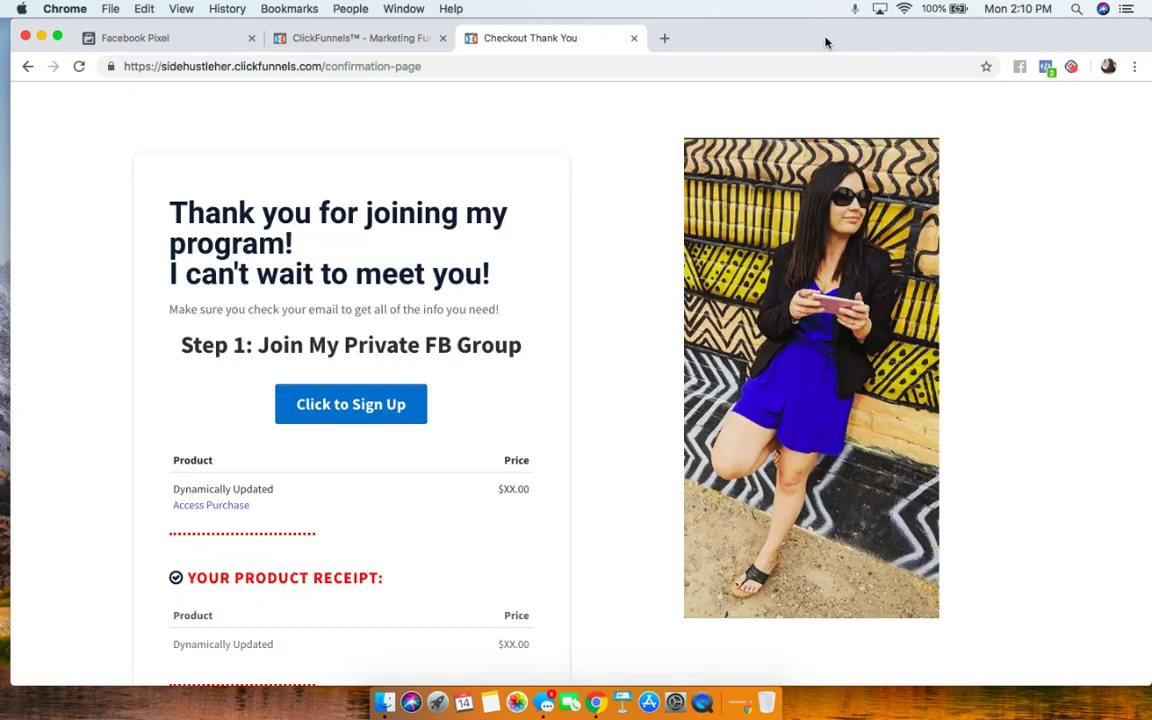
Inspect the confirmation page again with Facebook Pixel Helper and close the page
left_click(1046, 67)
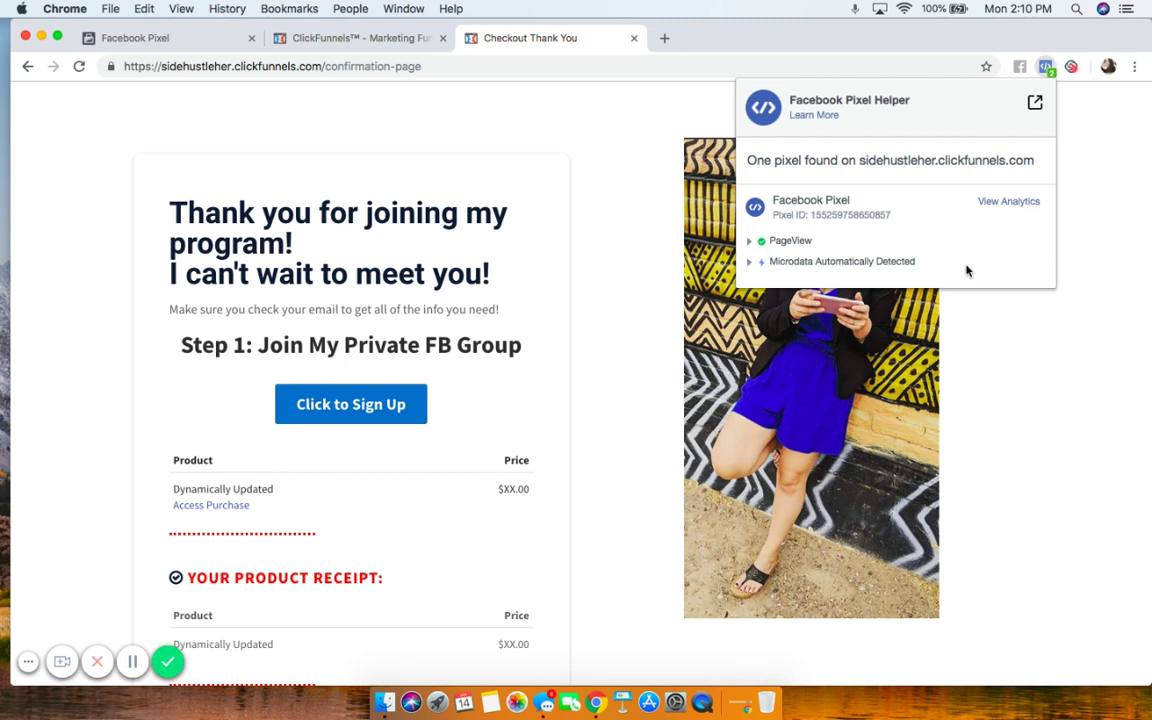
left_click(1051, 306)
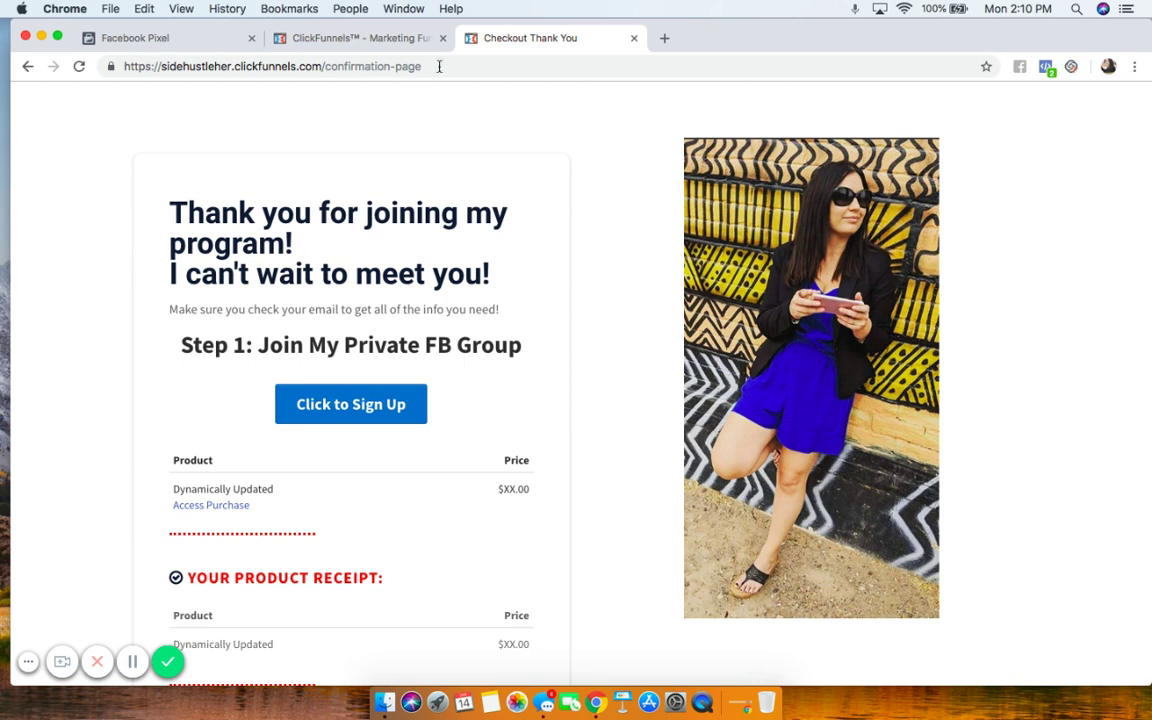
left_click(632, 40)
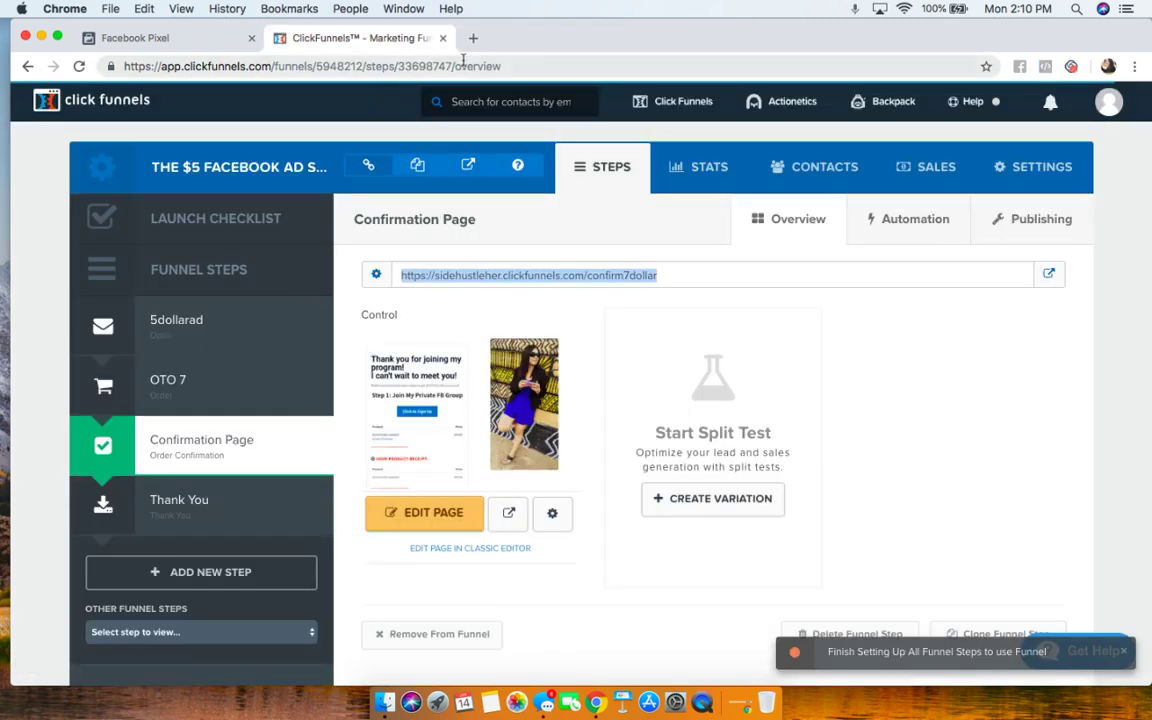
Switch to Facebook Events Manager and continue the pixel installation to the stage for adding events
left_click(199, 45)
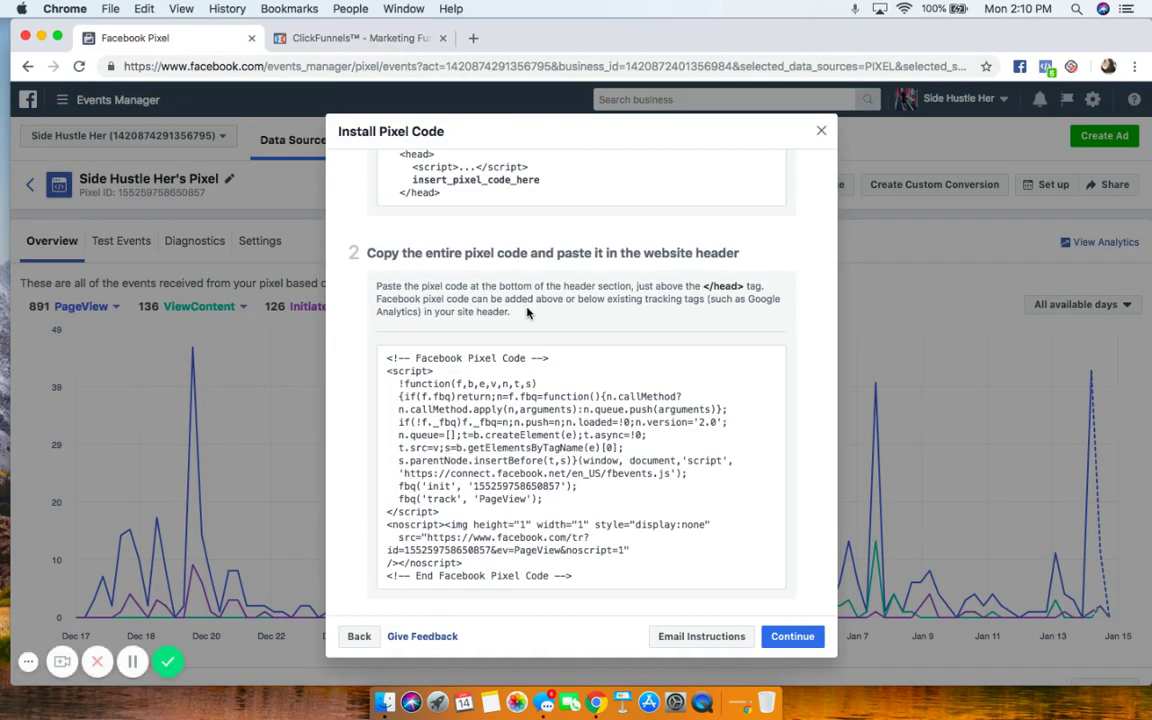
left_click(672, 468)
left_click(785, 636)
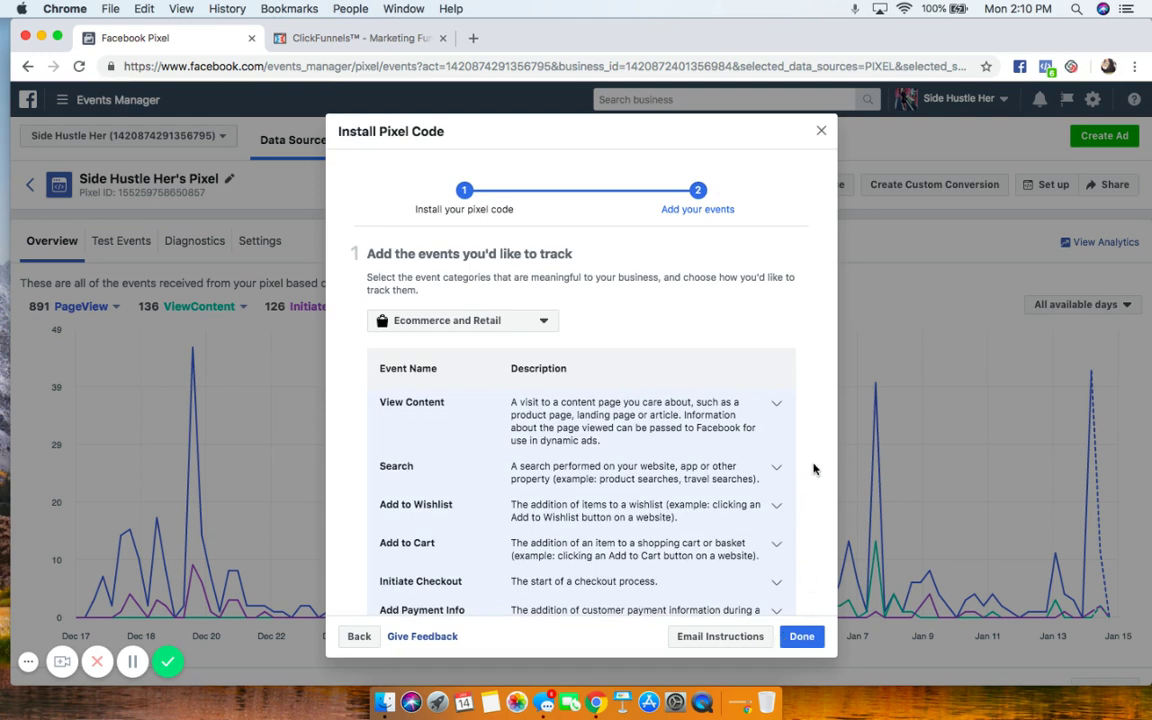
Review the trackable events listed for the Ecommerce and Retail category and for the Entertainment and Media category
scroll(814, 470, "down", 3)
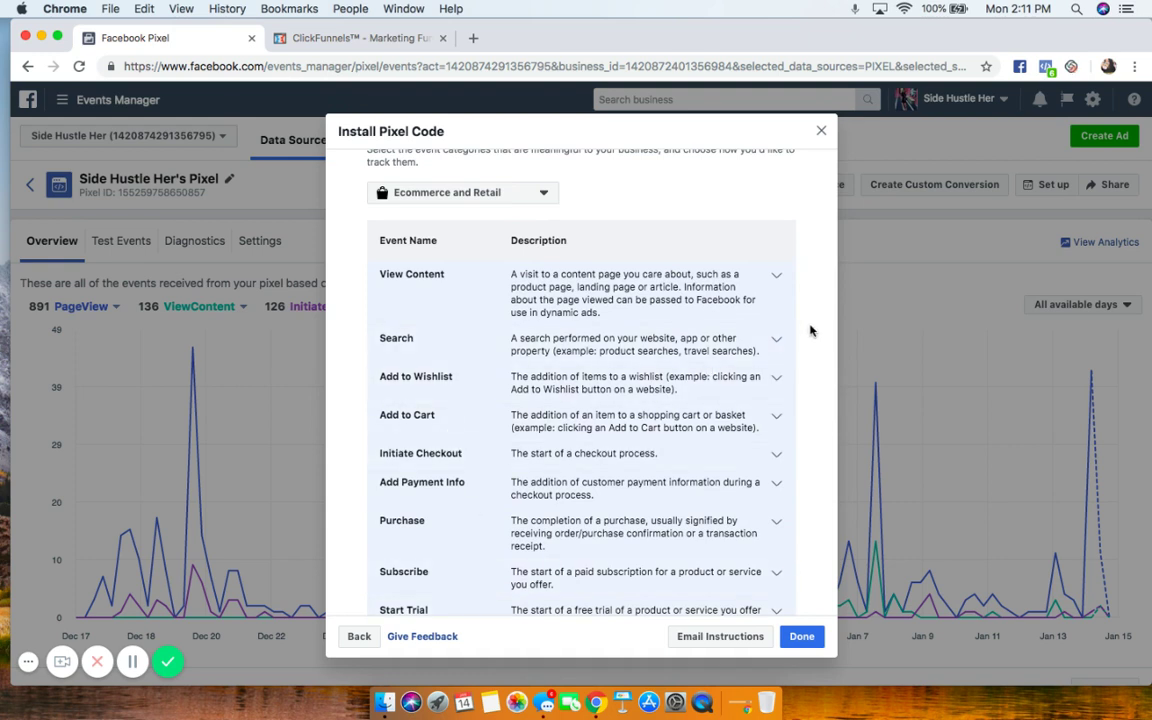
scroll(810, 329, "down", 2)
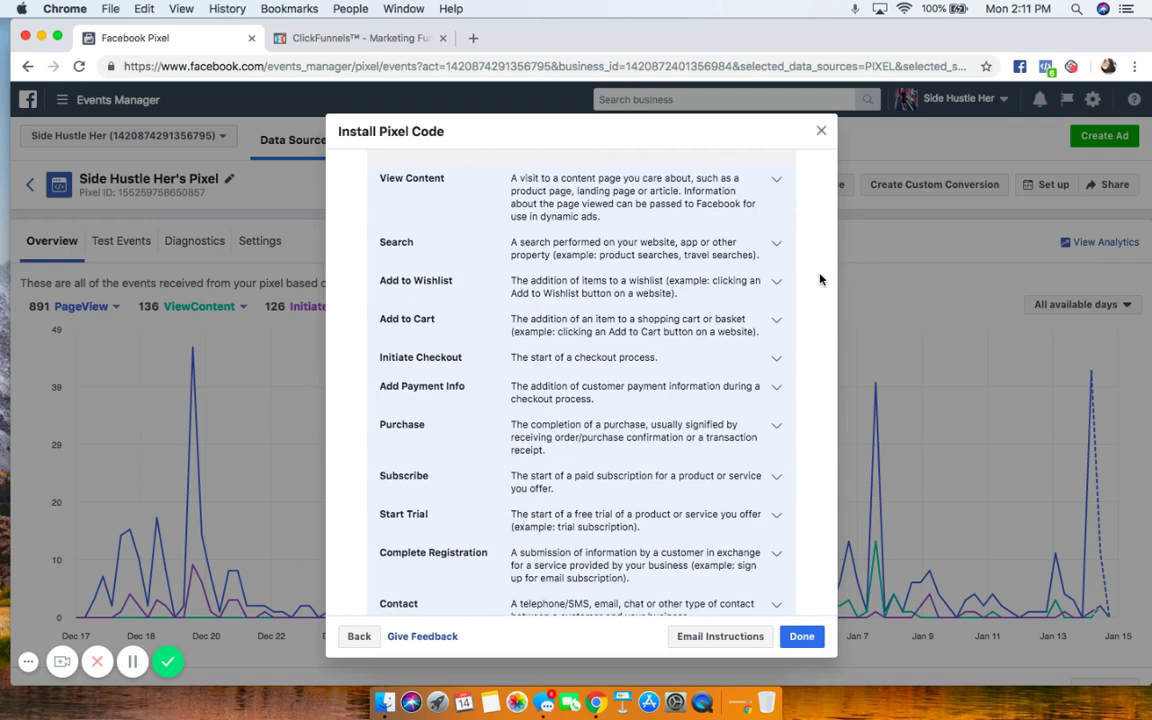
scroll(820, 279, "down", 2)
scroll(820, 279, "up", 3)
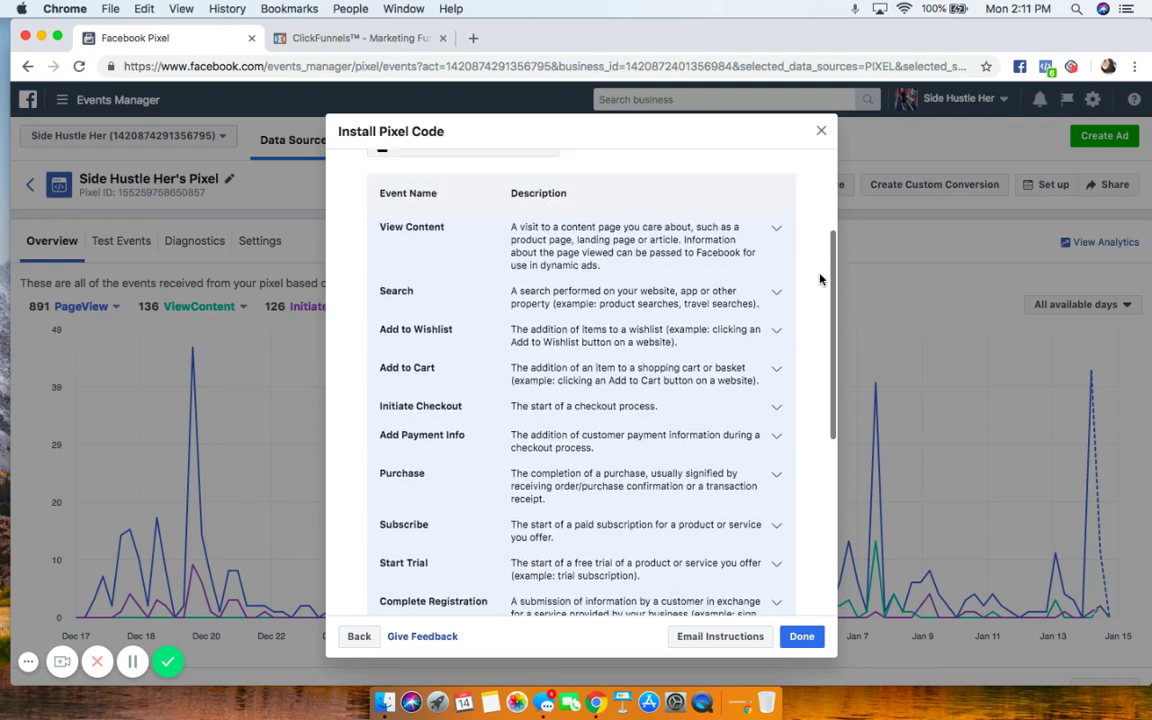
scroll(820, 279, "up", 2)
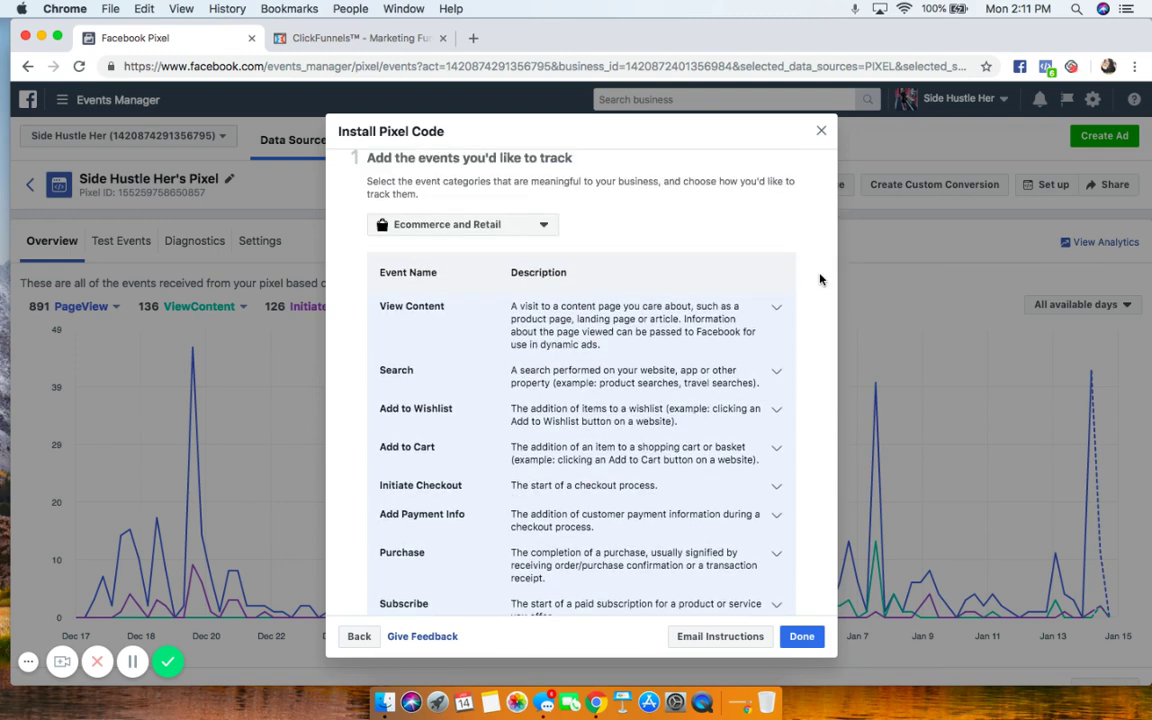
left_click(542, 226)
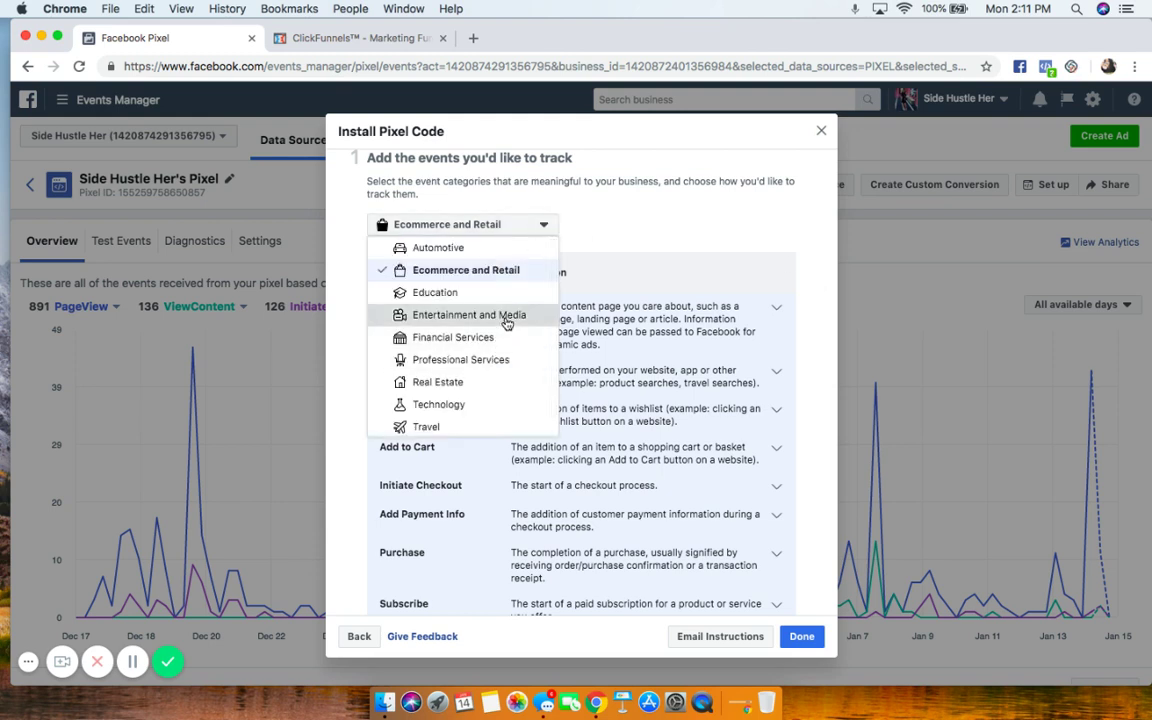
left_click(502, 316)
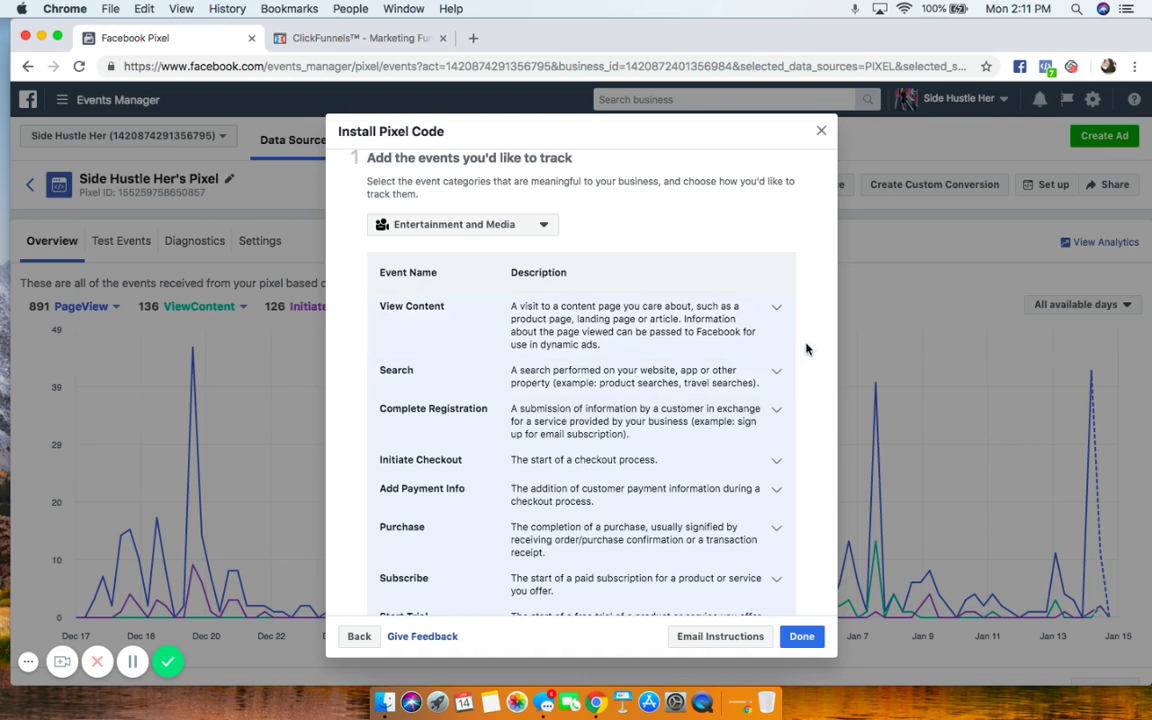
scroll(817, 344, "down", 2)
scroll(817, 344, "down", 5)
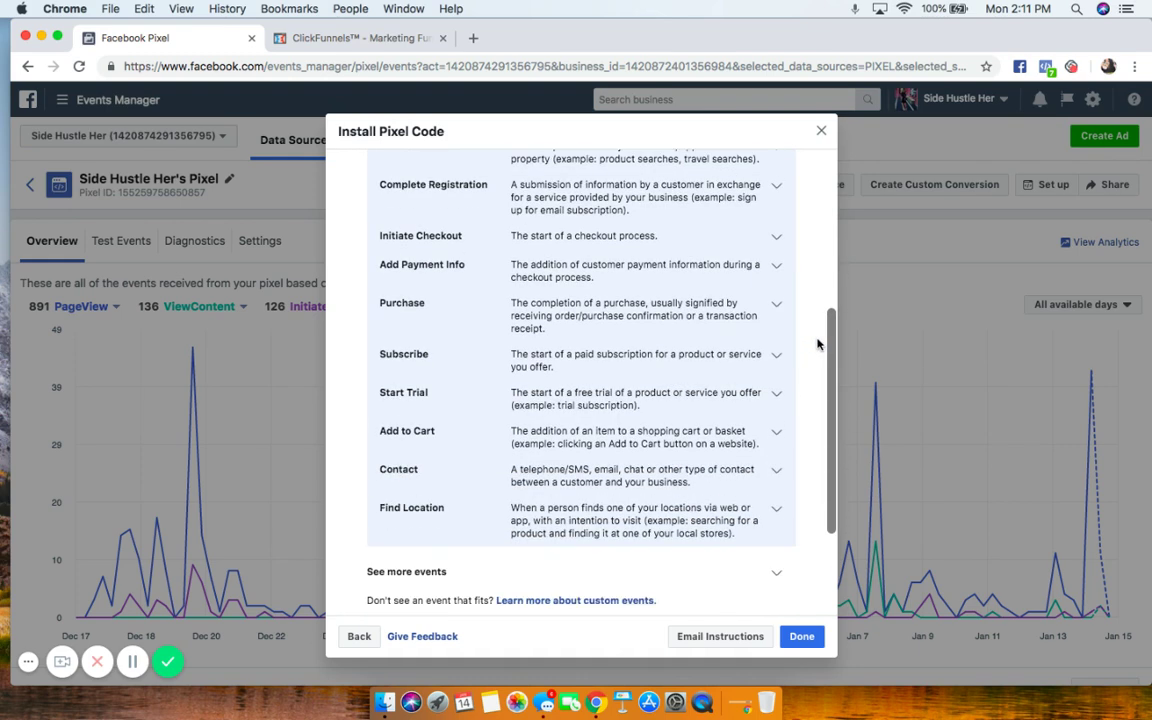
scroll(817, 344, "up", 5)
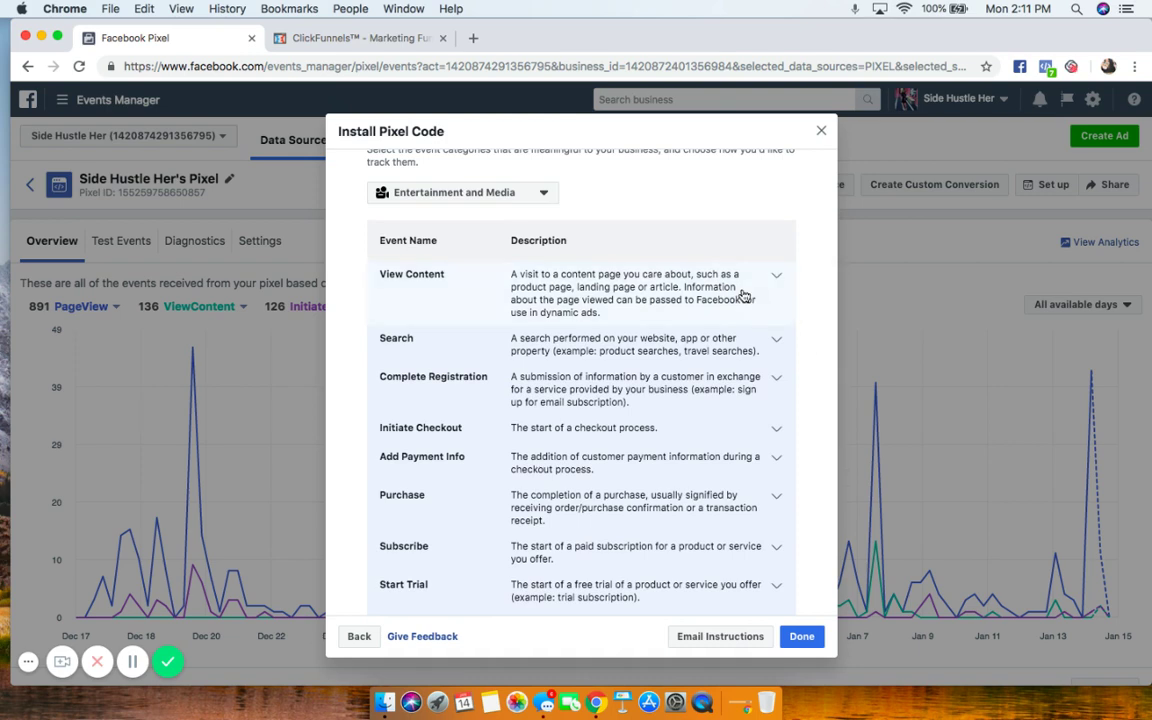
scroll(812, 365, "down", 5)
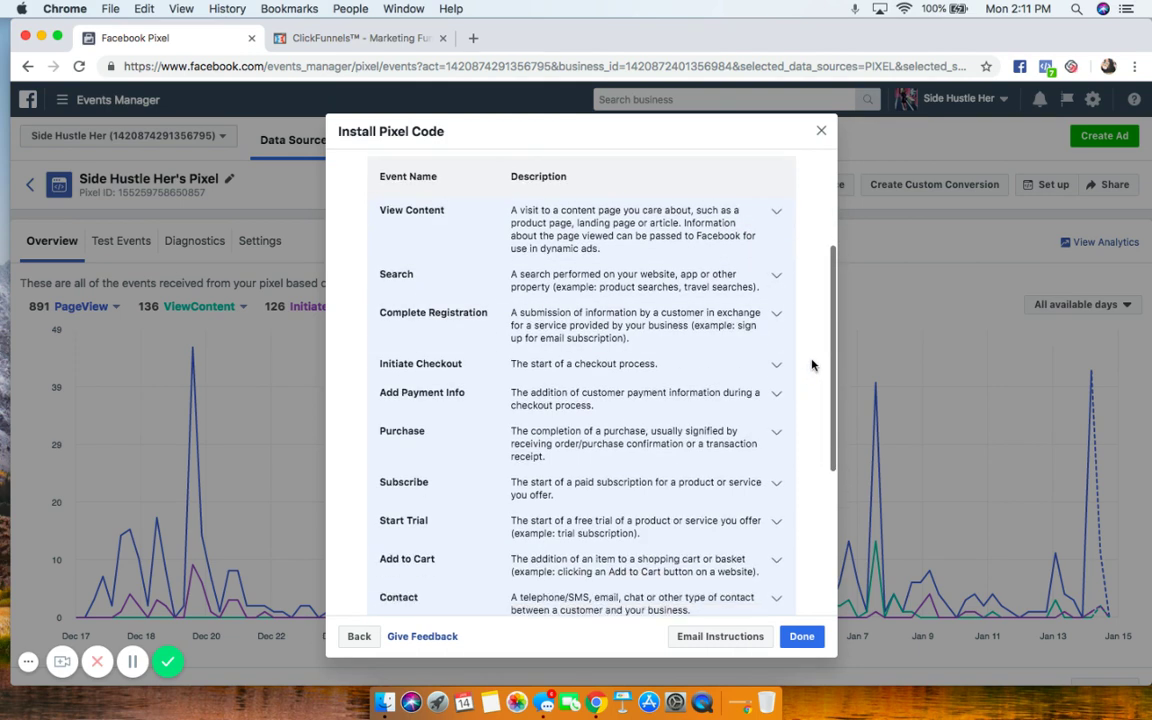
scroll(812, 365, "up", 3)
scroll(812, 365, "up", 4)
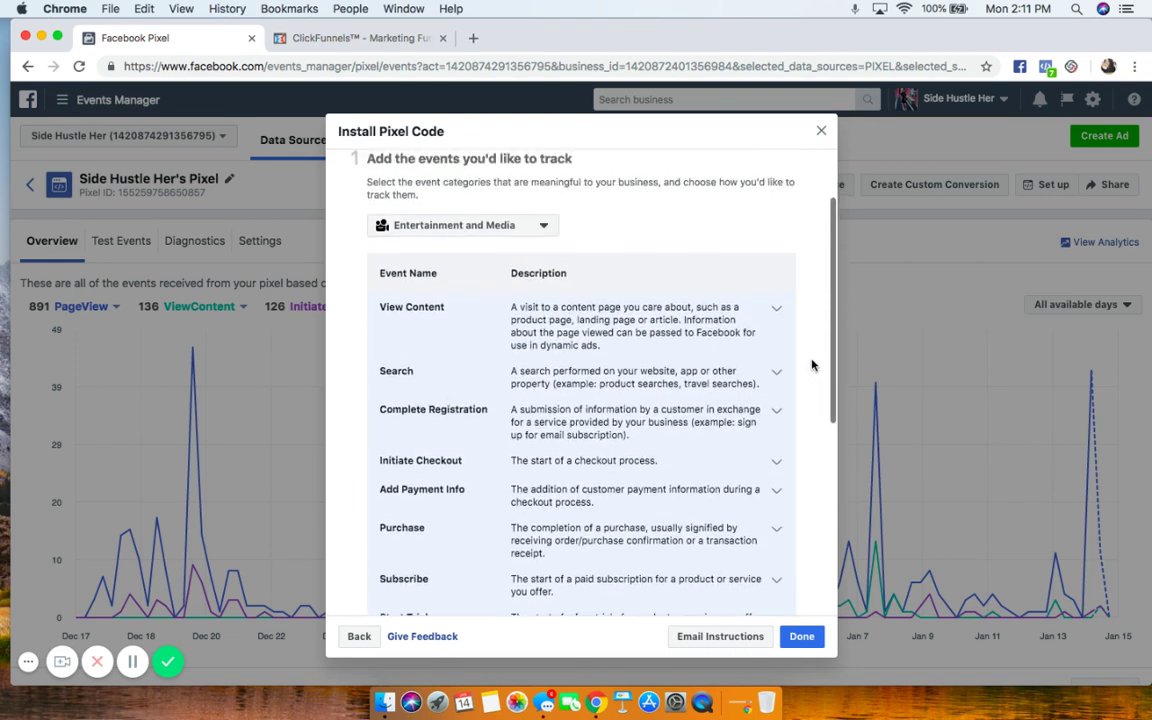
Set the event category to Professional Services and expand the Lead event to show its page-load event code
left_click(527, 256)
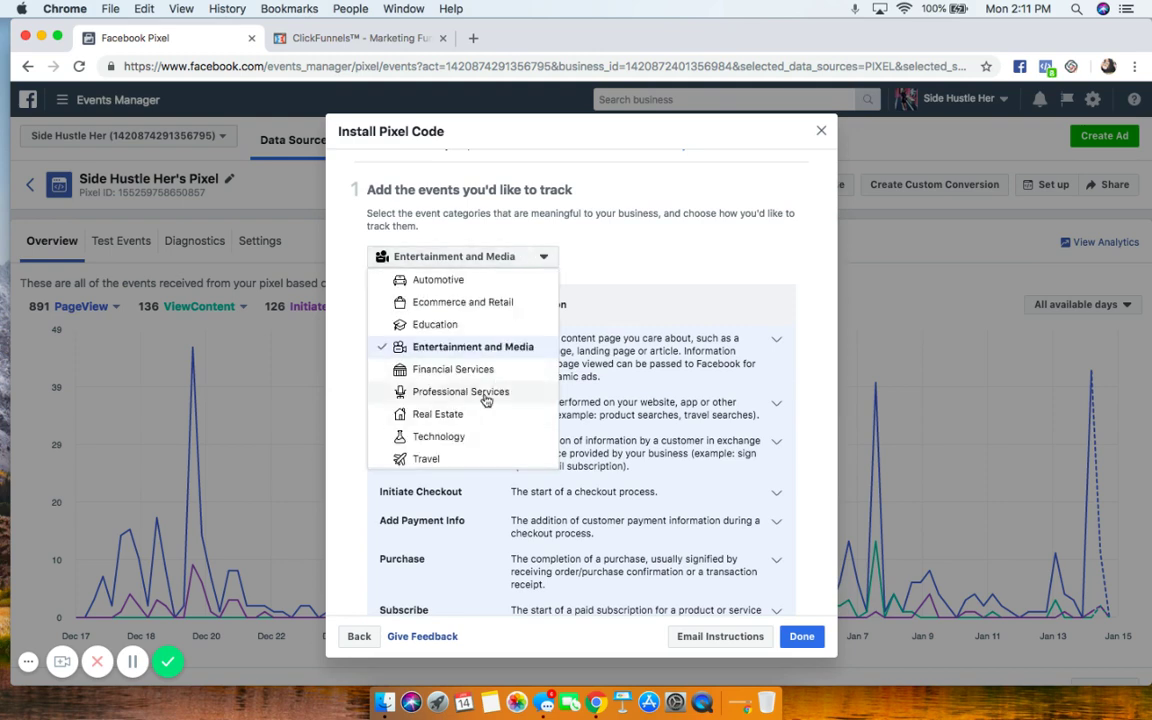
left_click(487, 392)
scroll(815, 342, "down", 5)
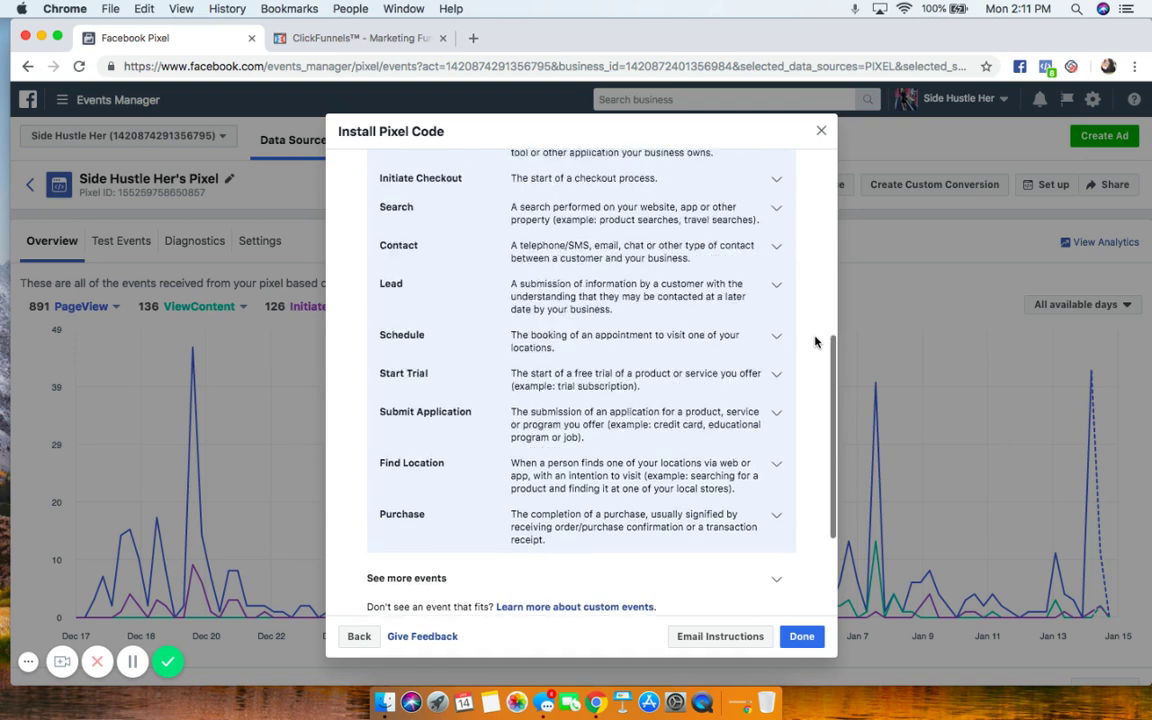
scroll(815, 342, "up", 8)
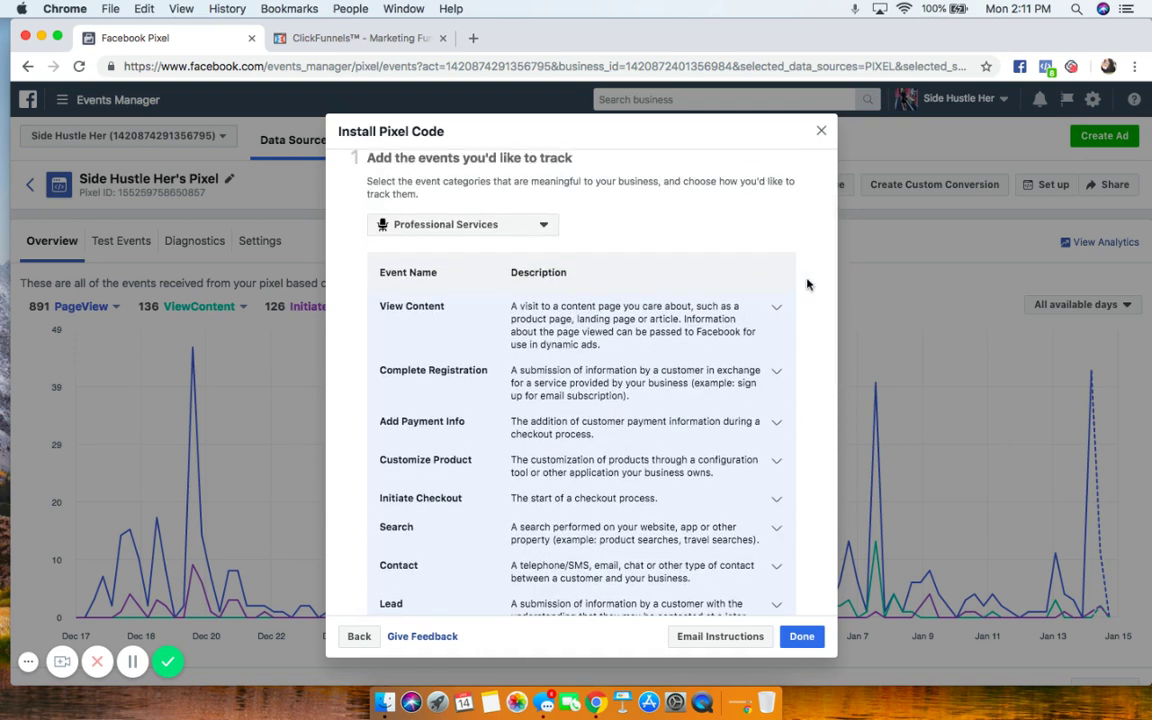
scroll(808, 285, "down", 4)
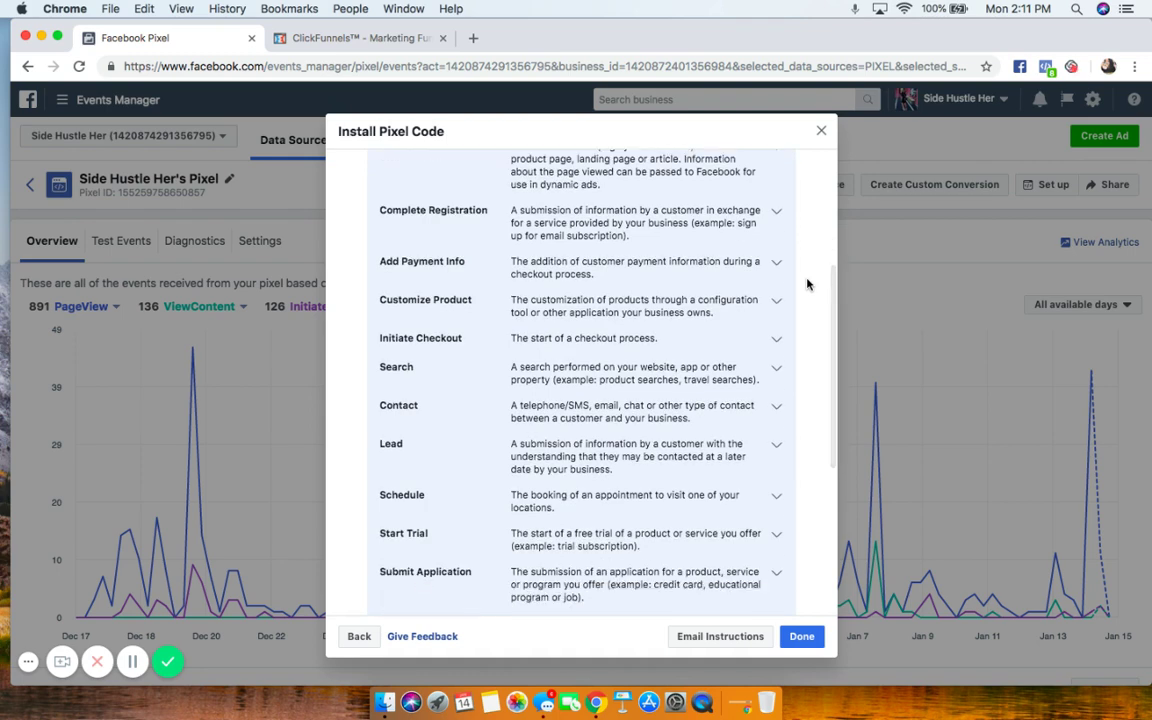
left_click(527, 450)
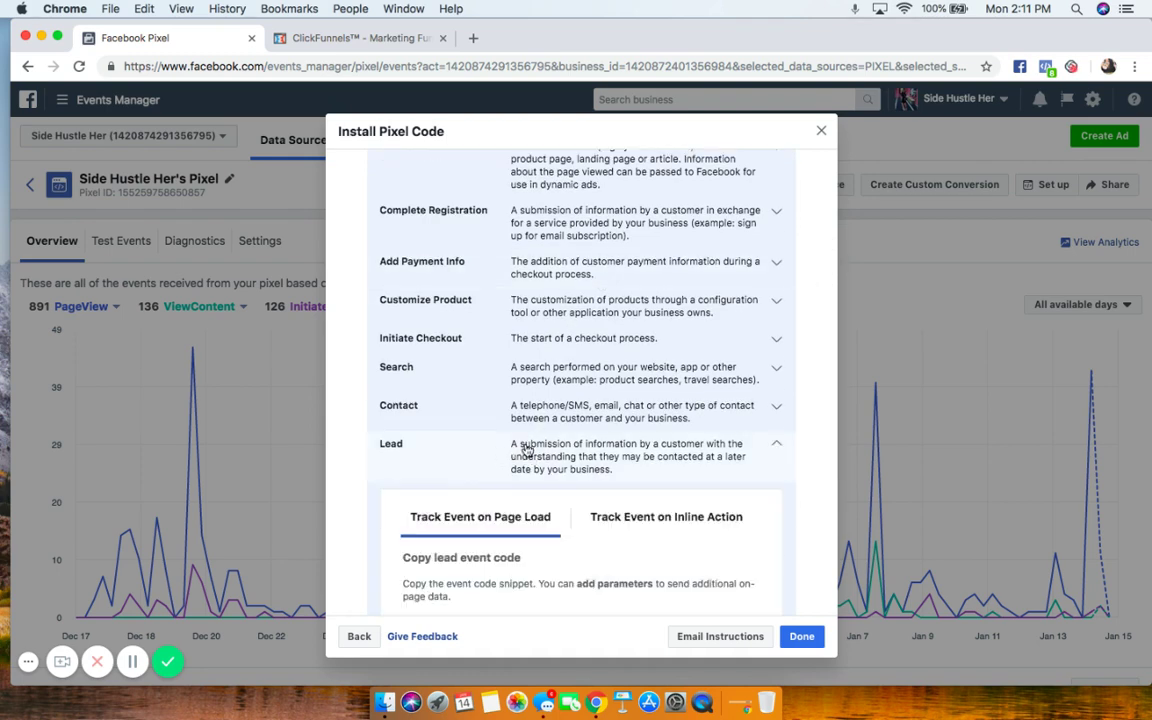
scroll(811, 440, "down", 5)
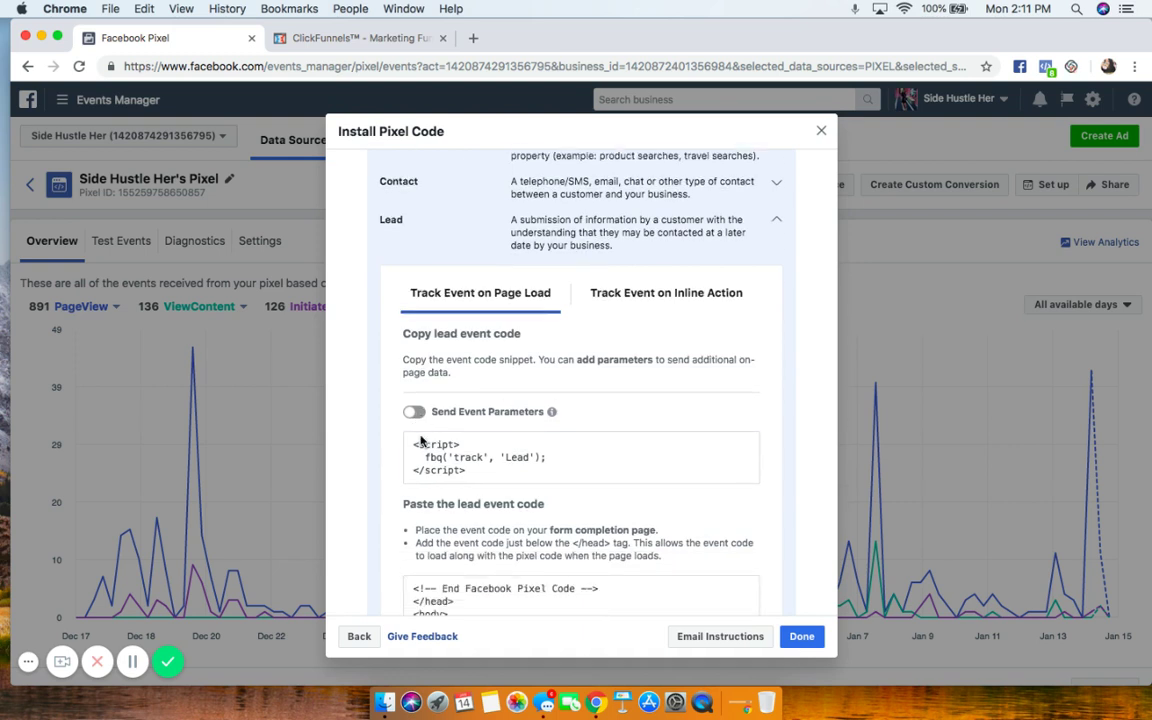
Review the Lead event's page-load instructions and copy its event code without event parameters
mouse_move(530, 450)
scroll(798, 390, "down", 3)
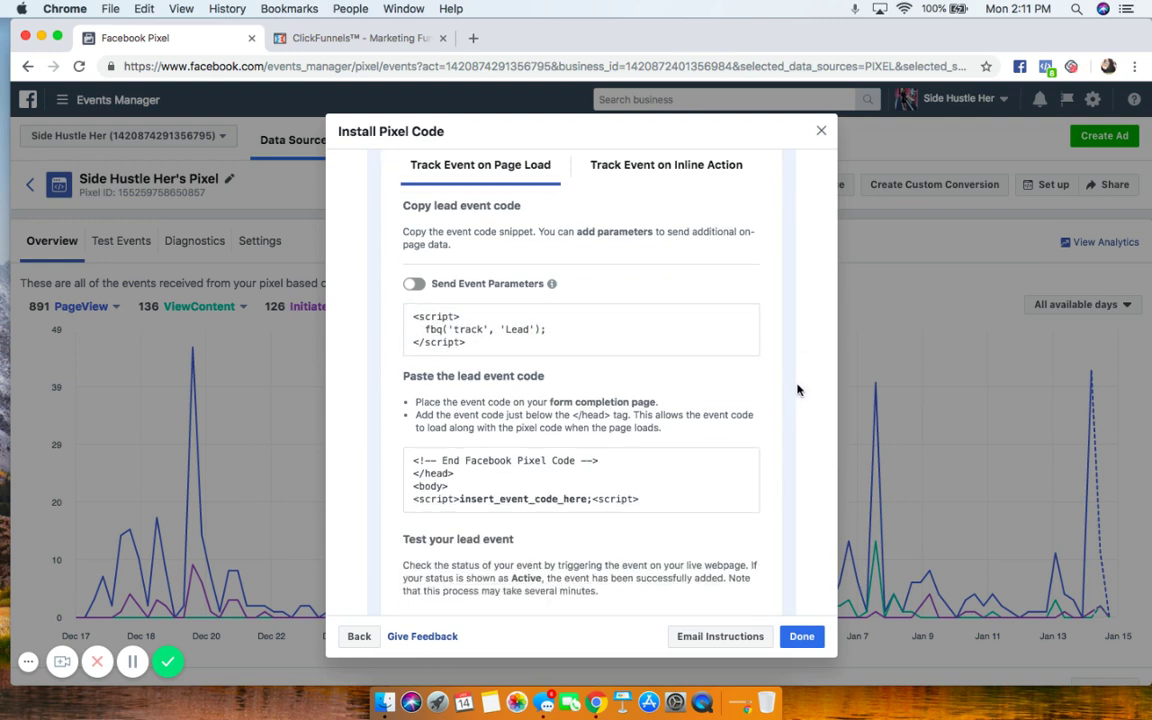
mouse_move(656, 340)
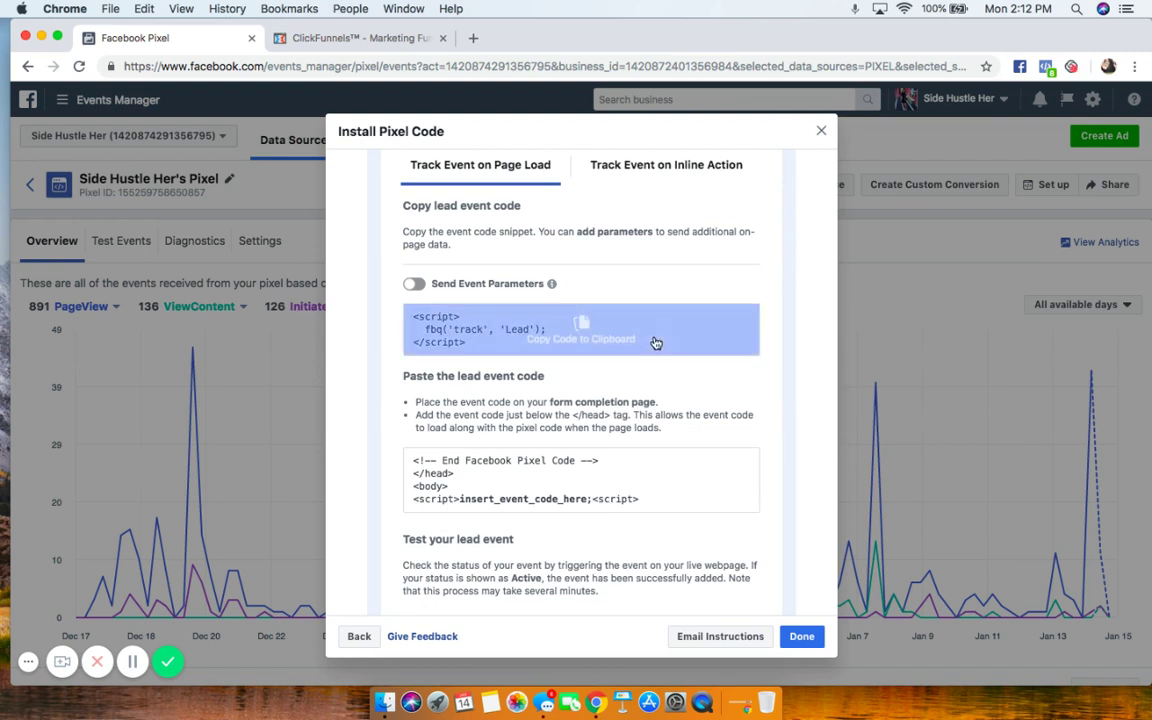
left_click(622, 345)
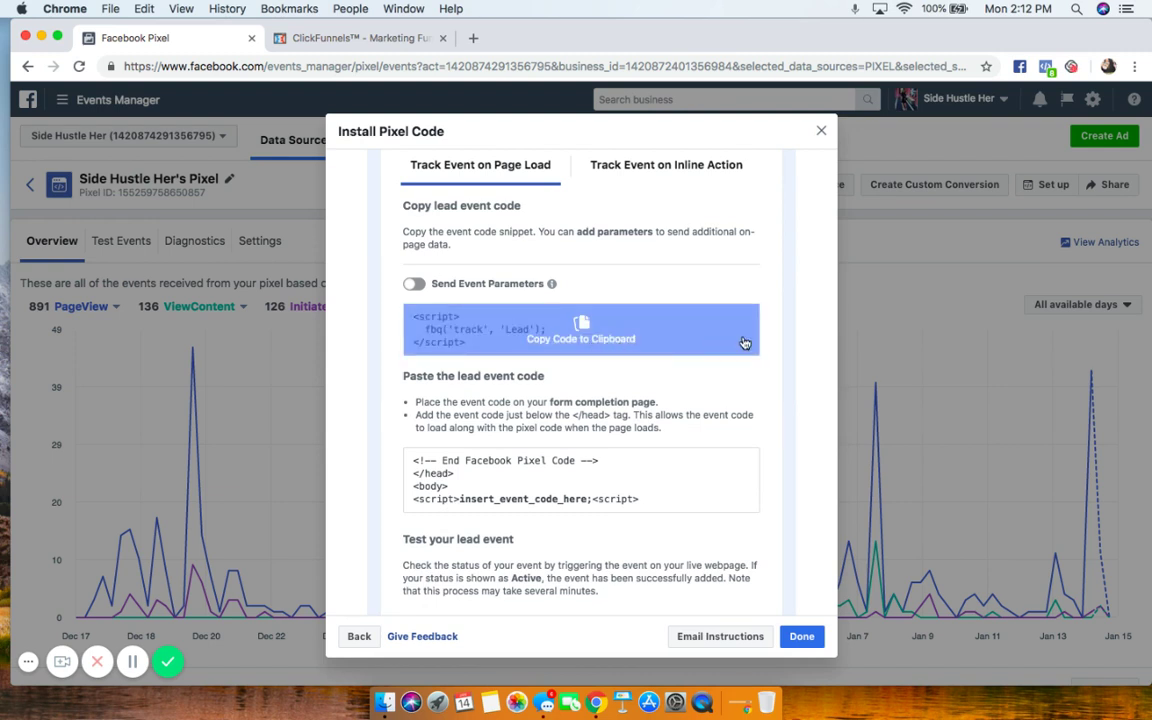
scroll(812, 337, "down", 3)
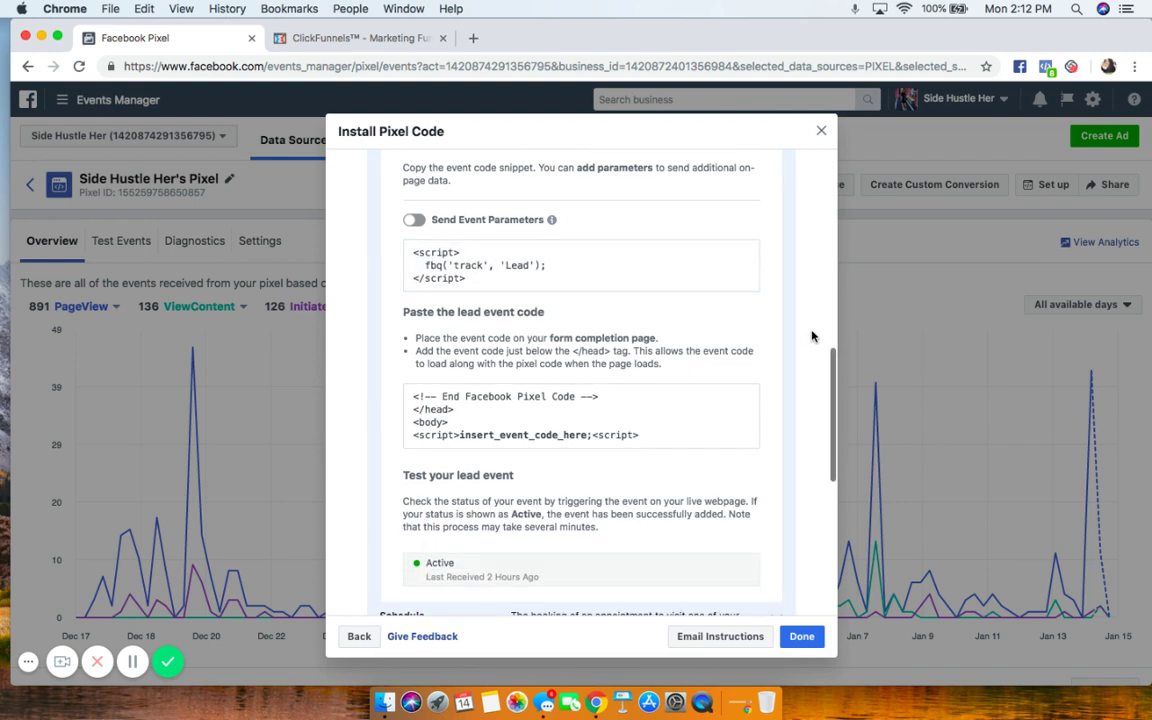
scroll(812, 337, "up", 1)
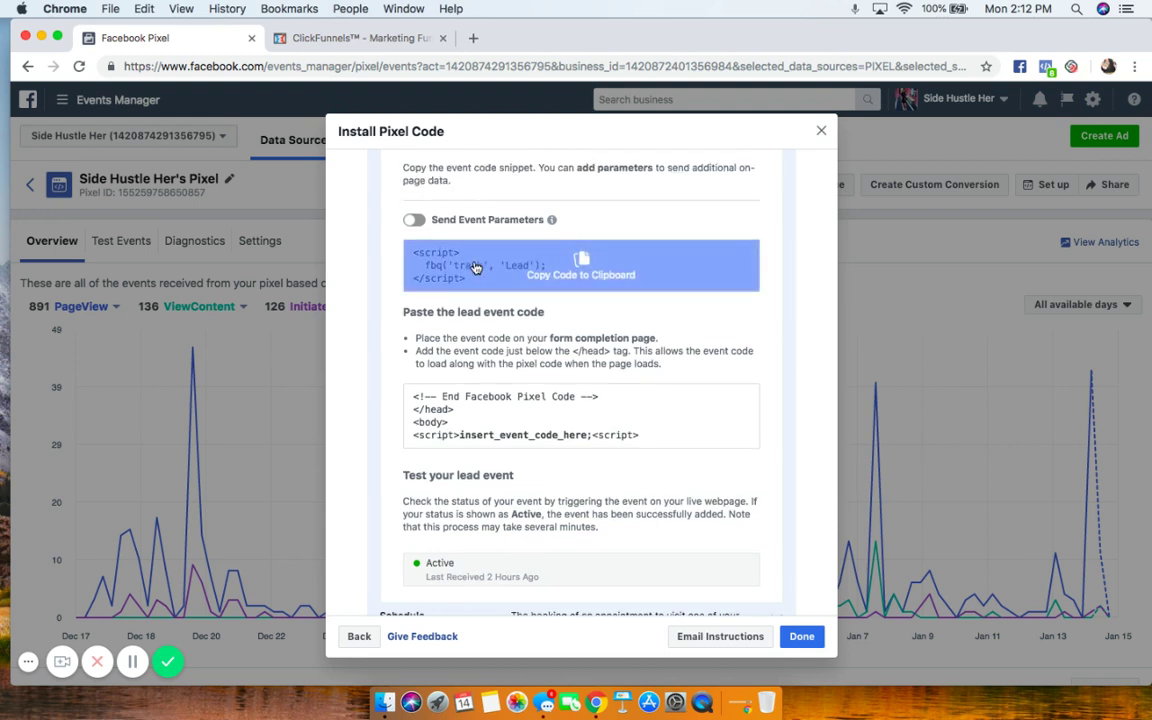
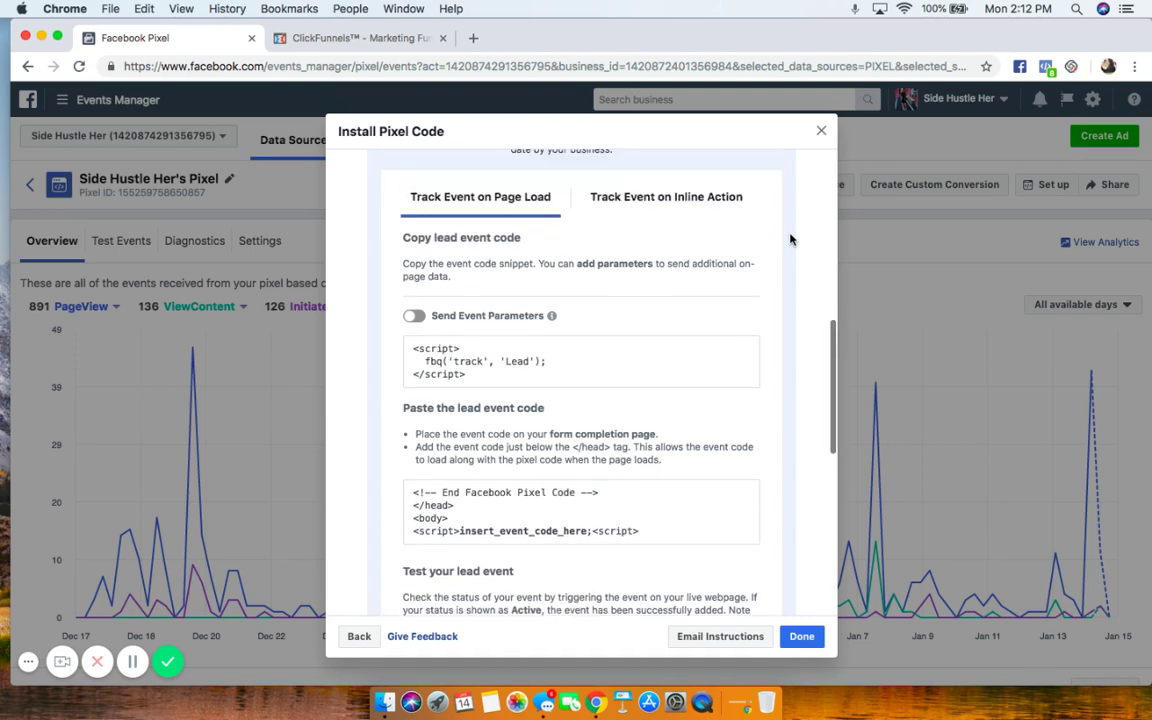
left_click(590, 372)
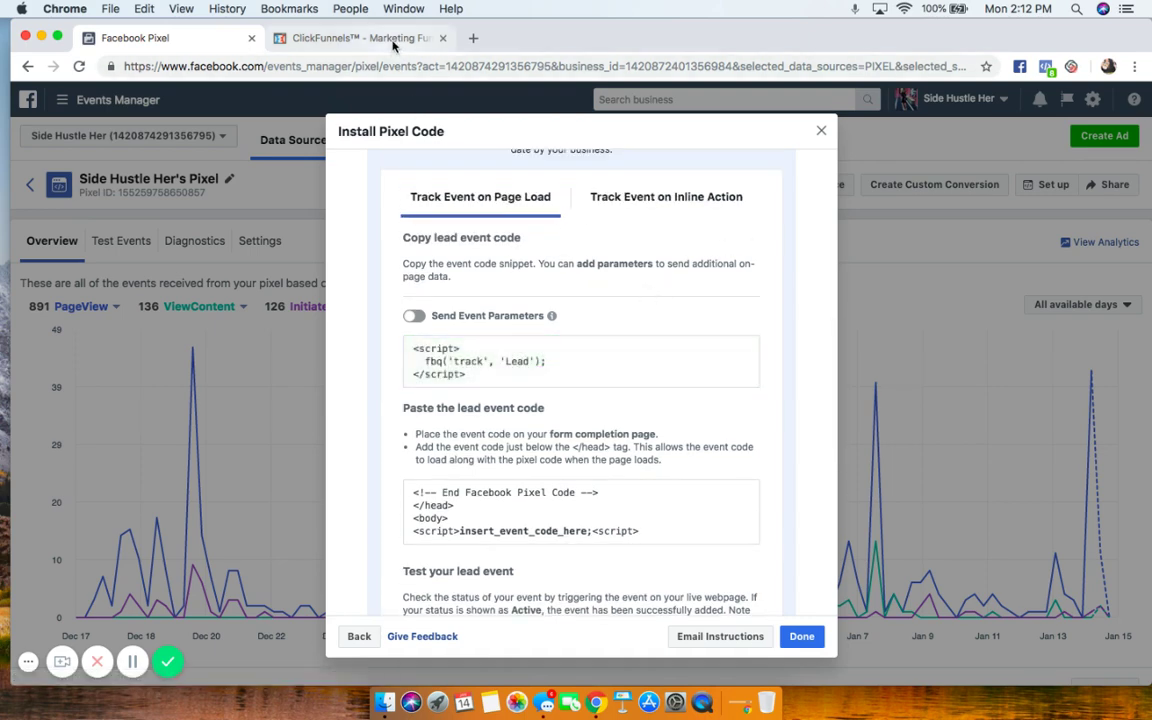
Switch to ClickFunnels and open the OTO 7 order page in the editor with its tracking code settings
left_click(357, 38)
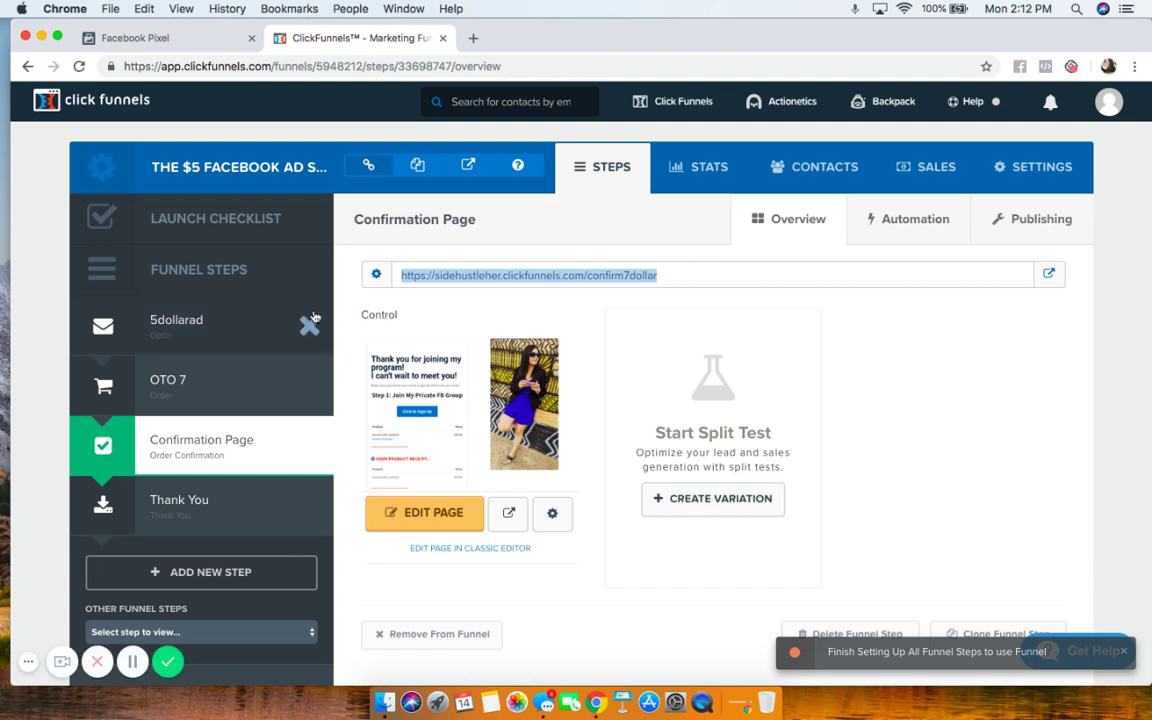
left_click(231, 318)
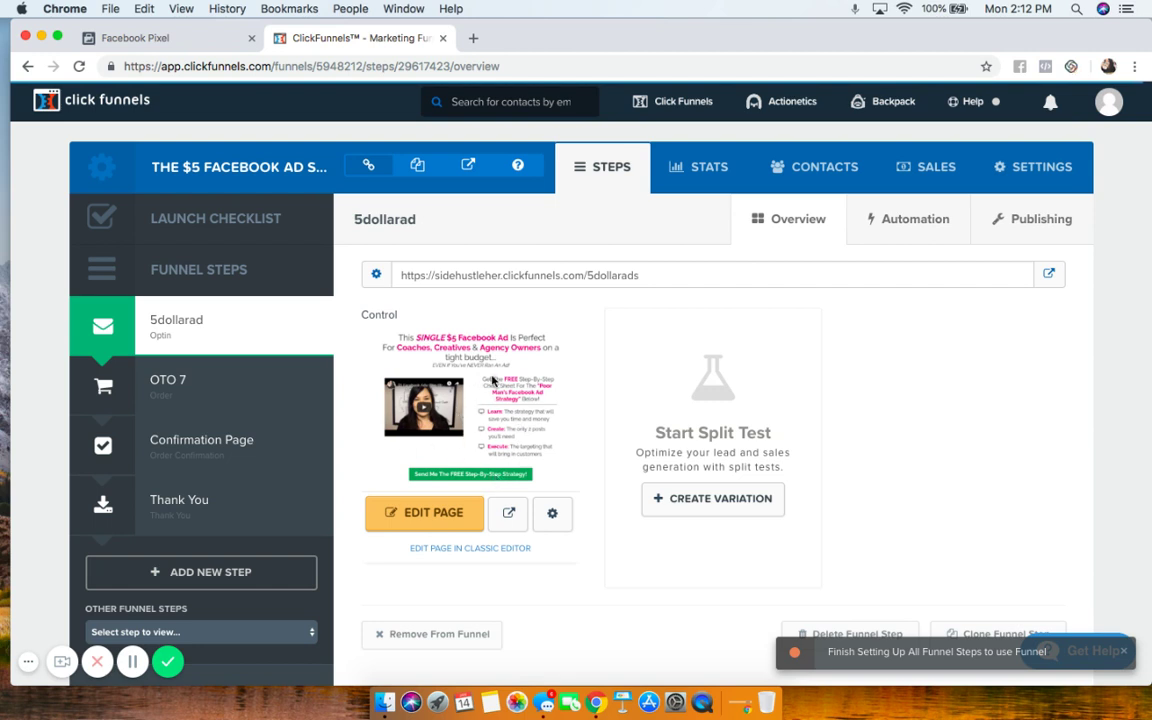
left_click(223, 397)
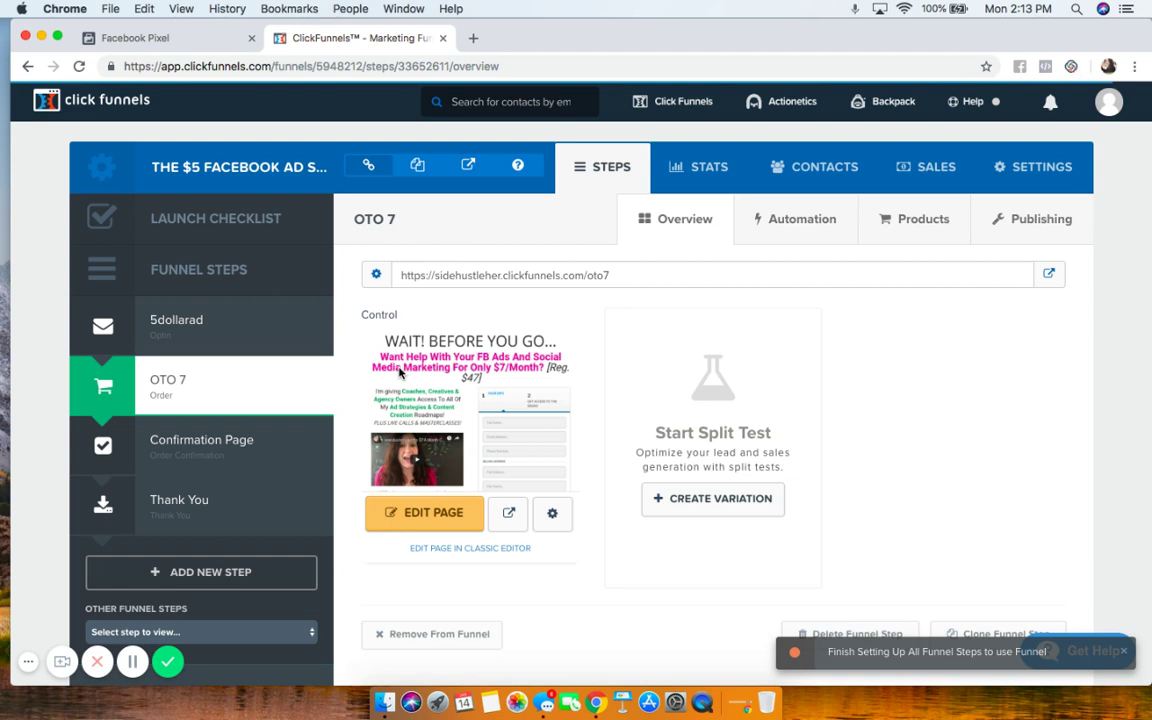
left_click(458, 514)
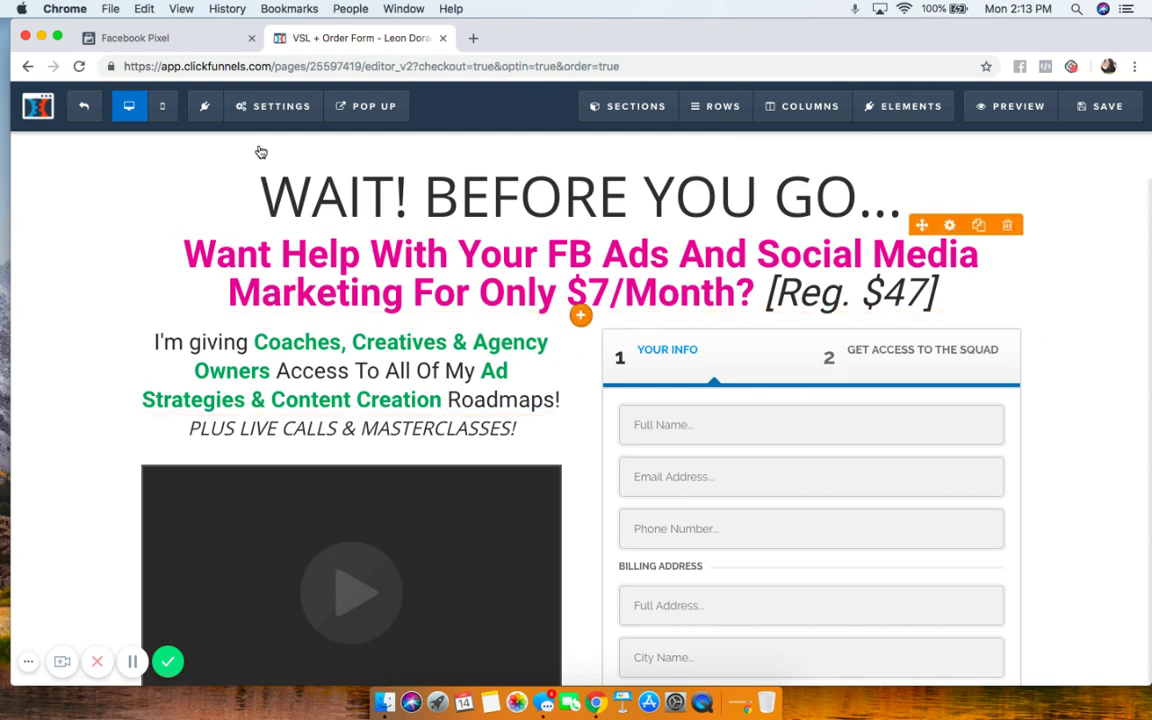
left_click(272, 106)
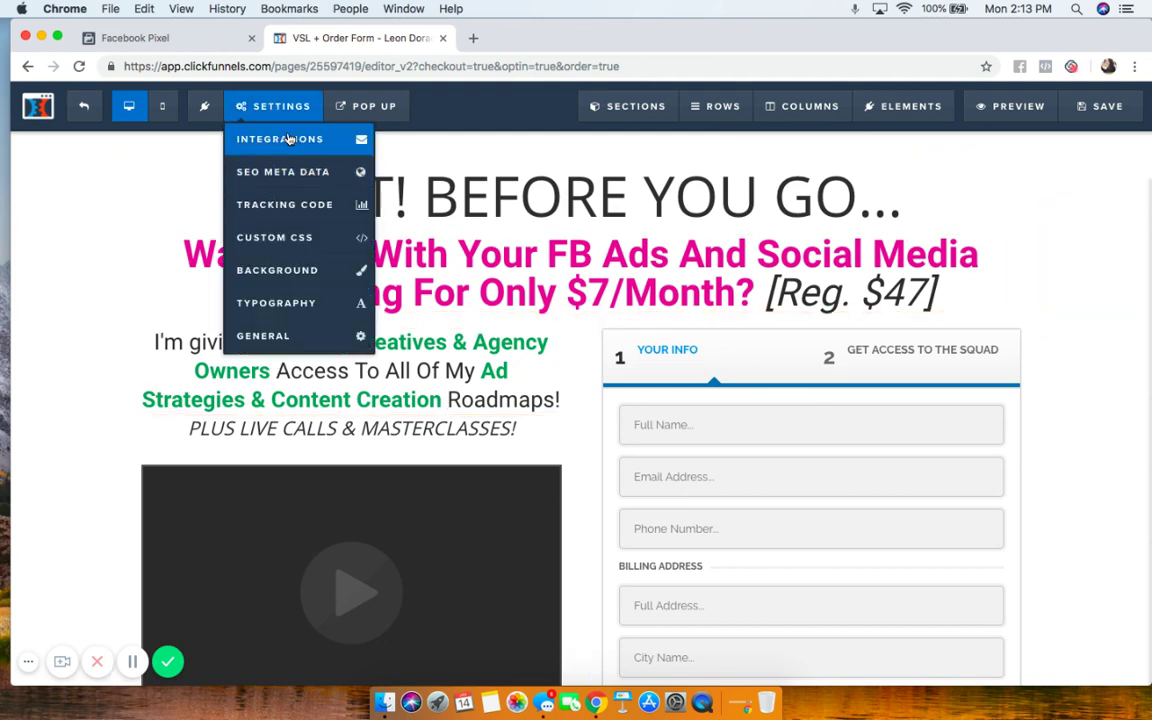
left_click(284, 206)
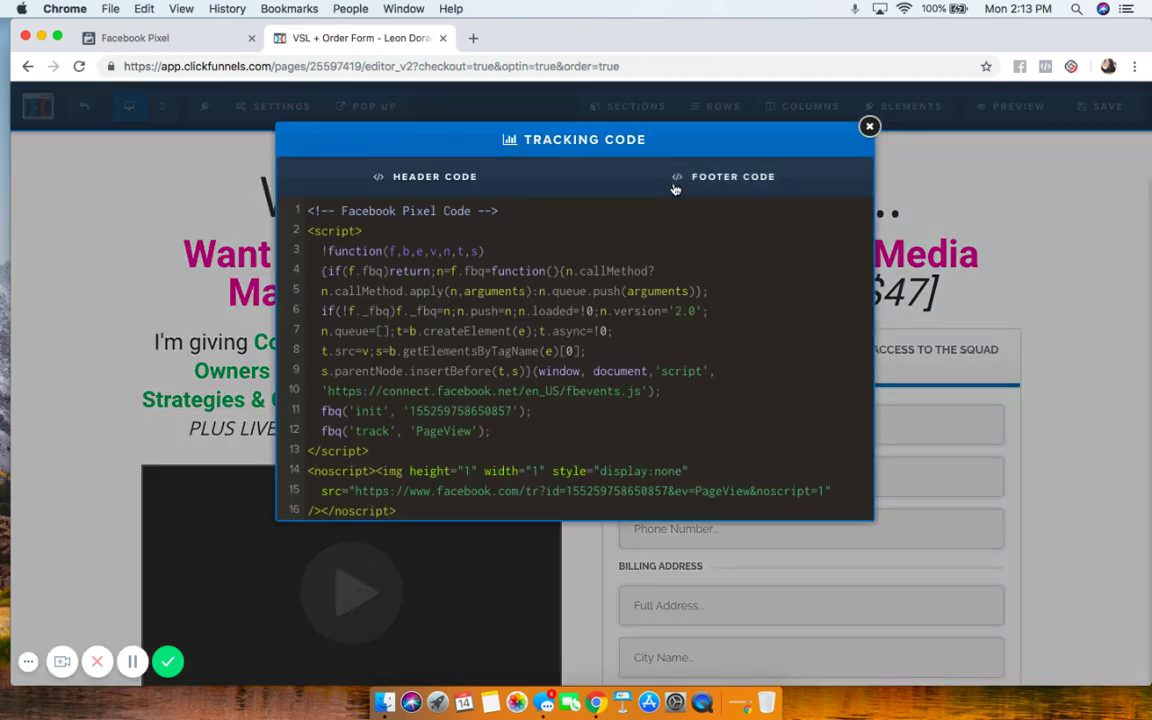
Paste the Lead event code into the OTO 7 page's footer tracking code, save the page and return to the funnel overview
left_click(676, 186)
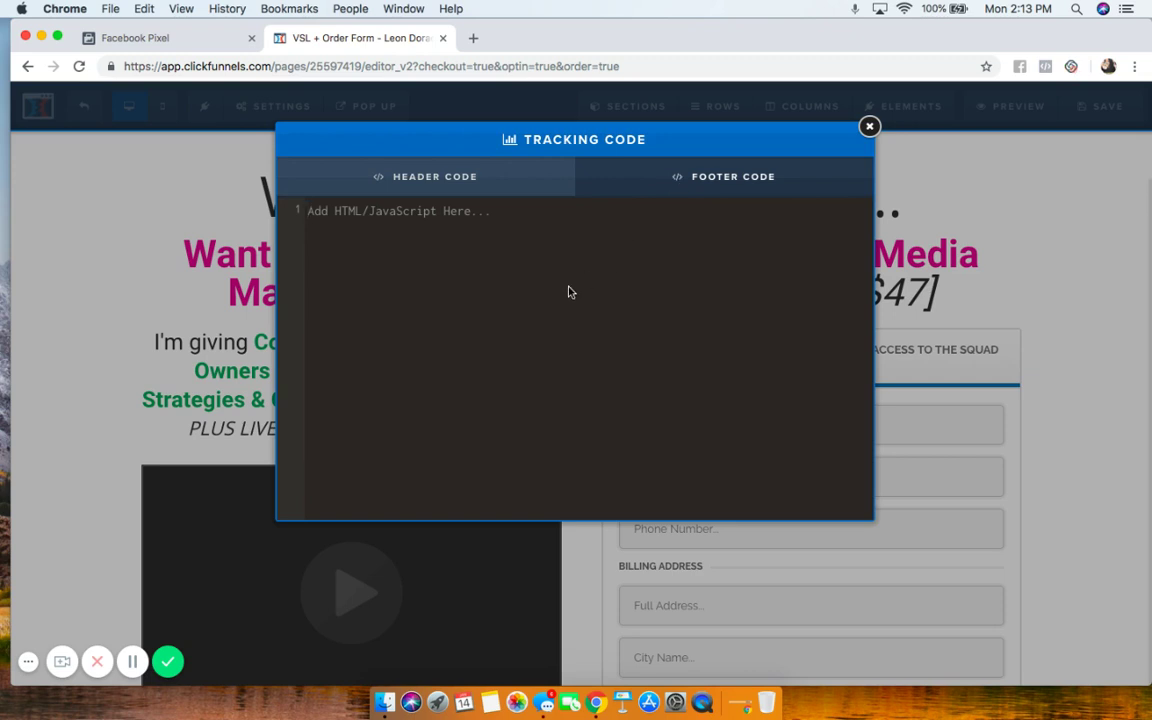
key("super+v")
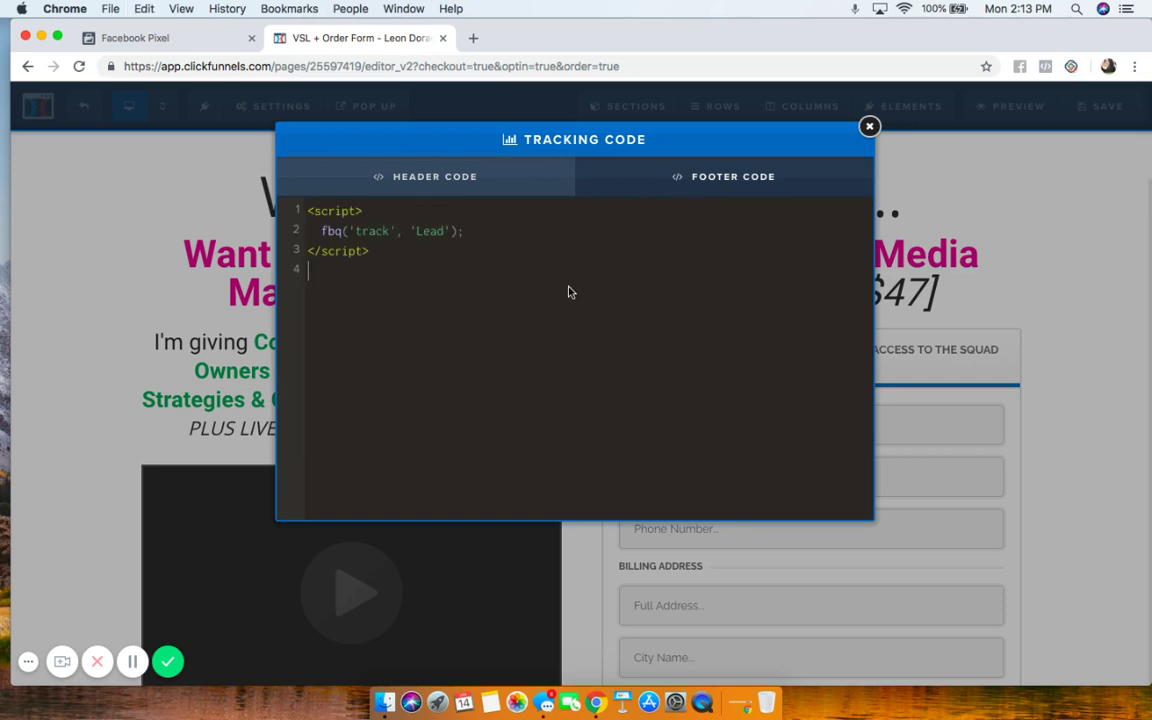
left_click(869, 126)
left_click(1105, 110)
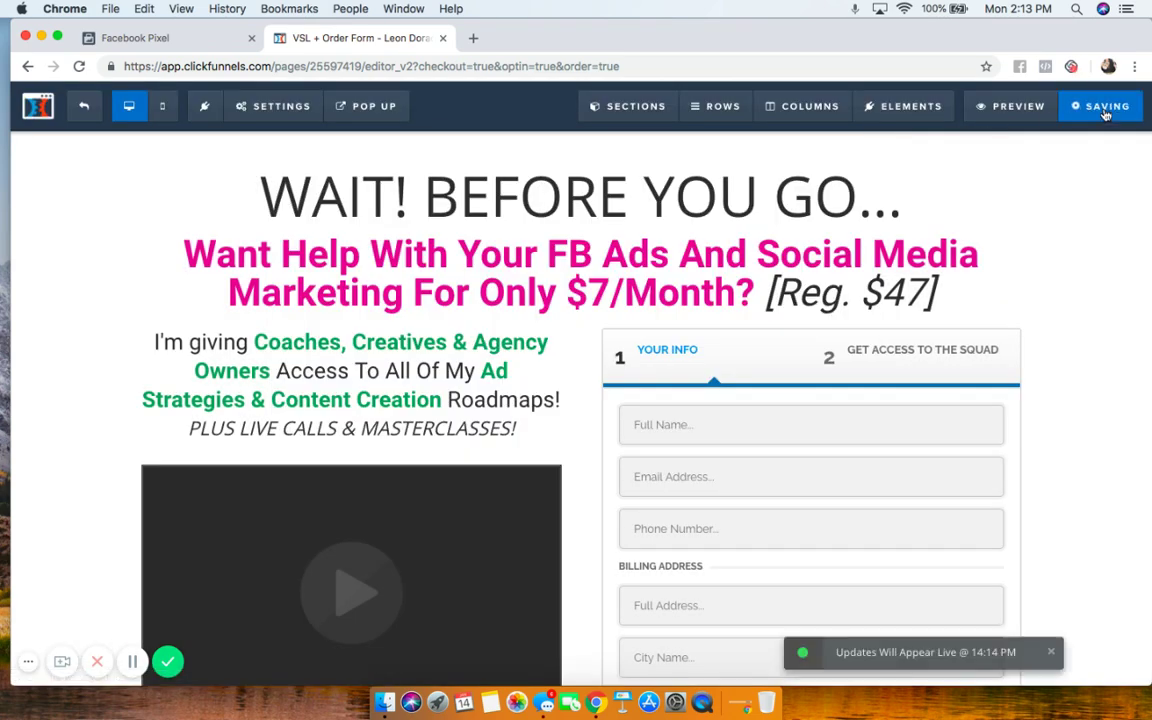
left_click(86, 112)
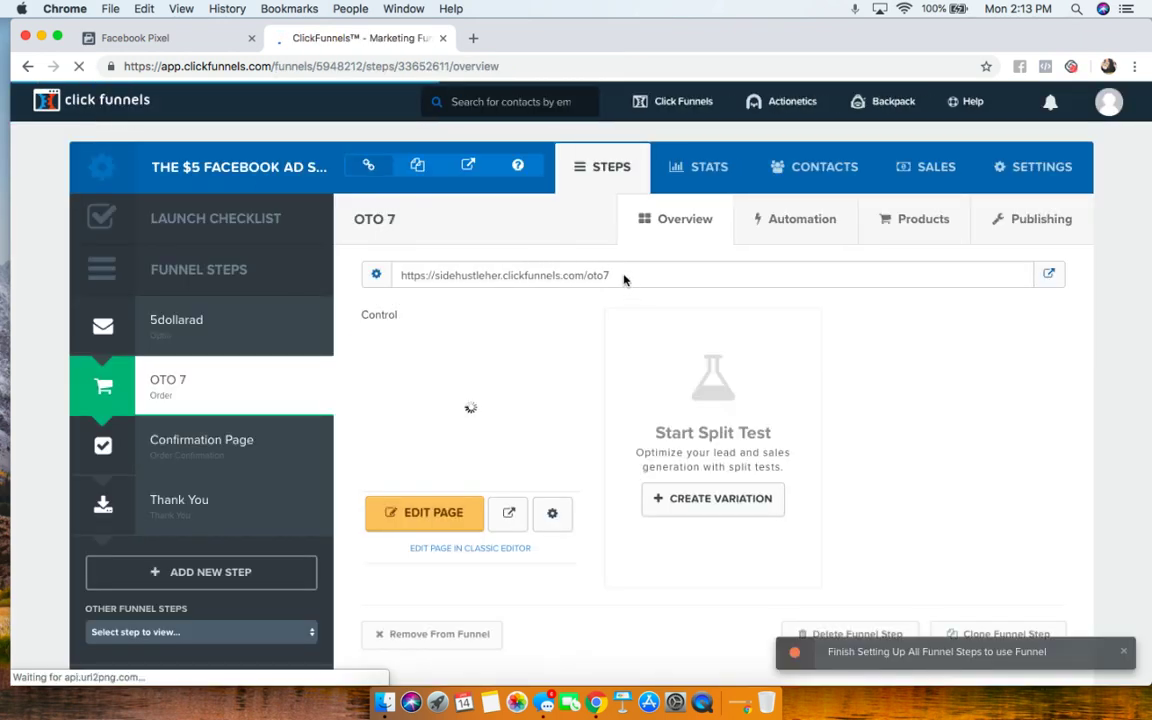
Load the OTO 7 page's URL in a new browser tab, inspect its events with Facebook Pixel Helper and close the page
triple_click(405, 276)
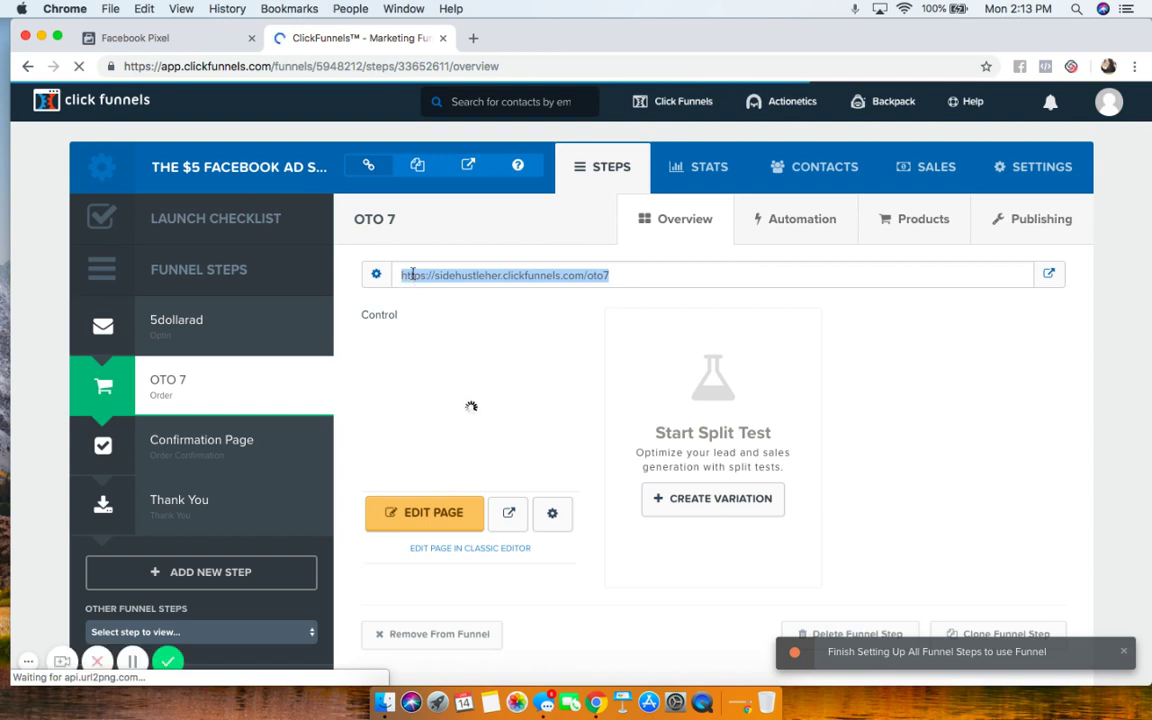
key("super+c")
left_click(473, 38)
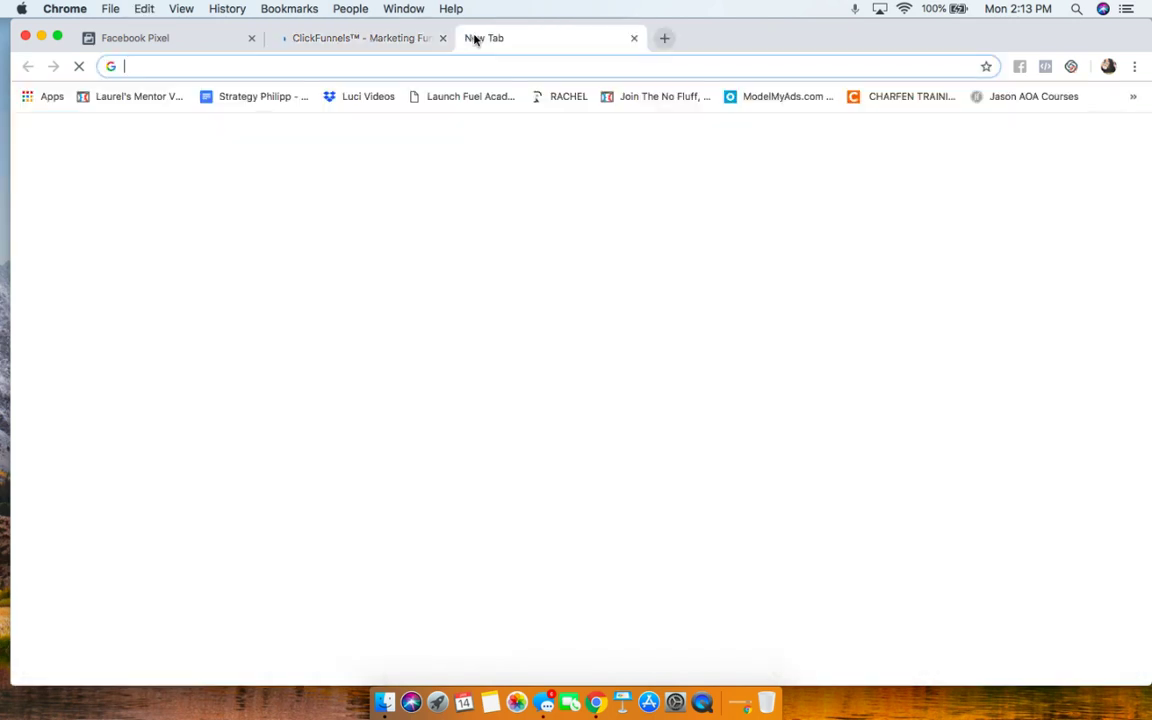
key("super+v")
key("Return")
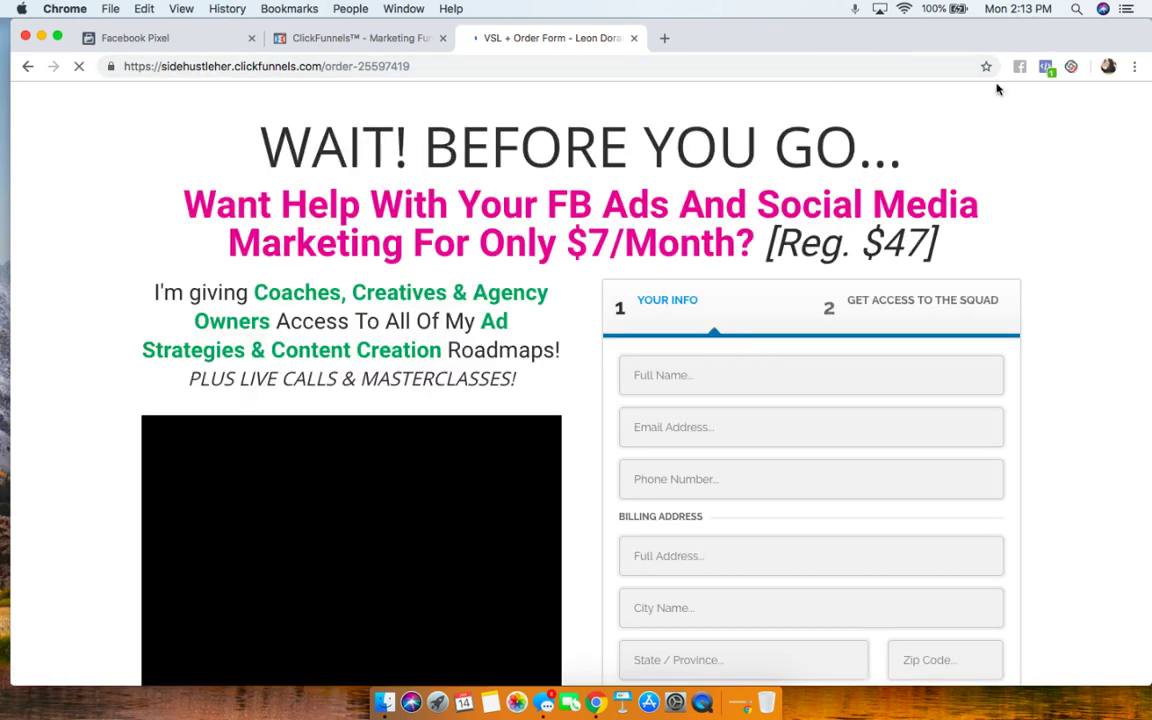
left_click(1046, 67)
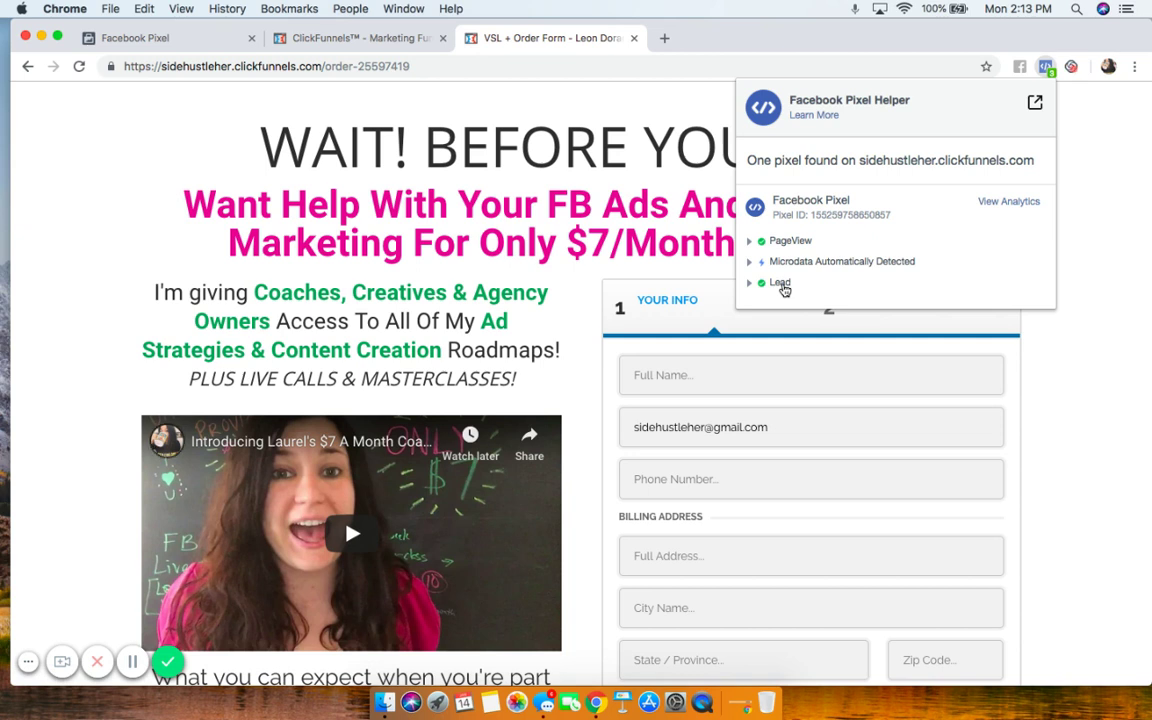
left_click(1054, 323)
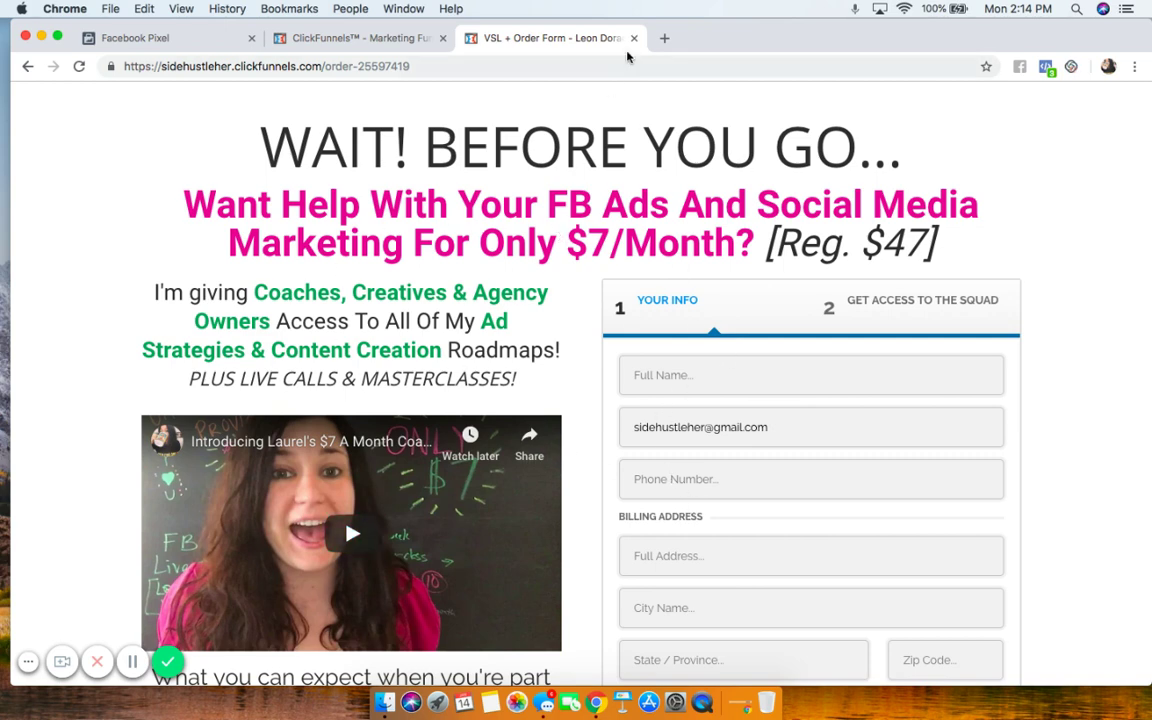
key("super+w")
Switch to Facebook Events Manager, collapse the Lead event and expand the Purchase event to show its page-load code options
left_click(217, 46)
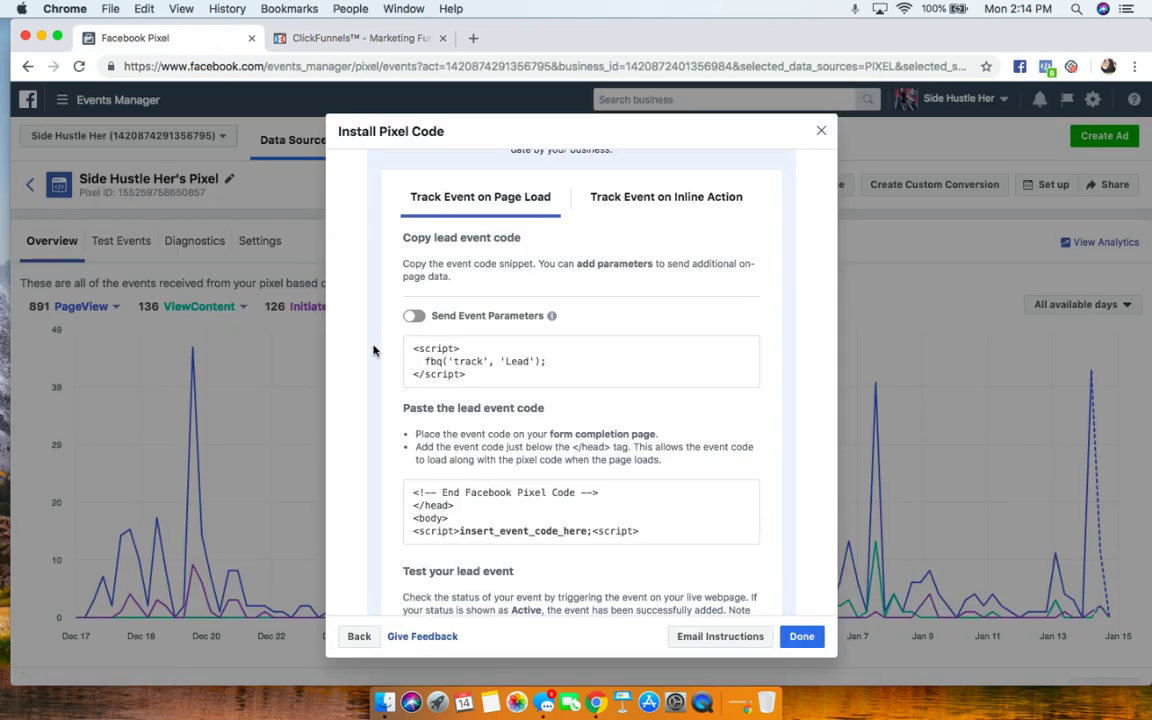
scroll(805, 306, "up", 10)
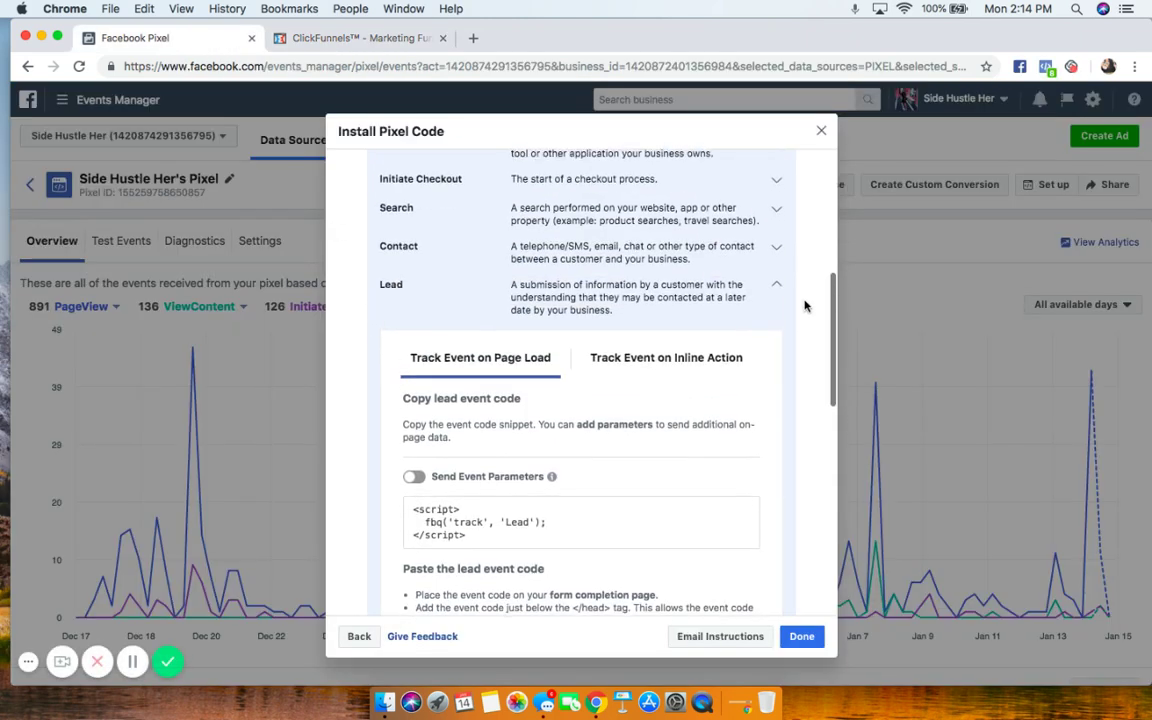
scroll(805, 306, "up", 5)
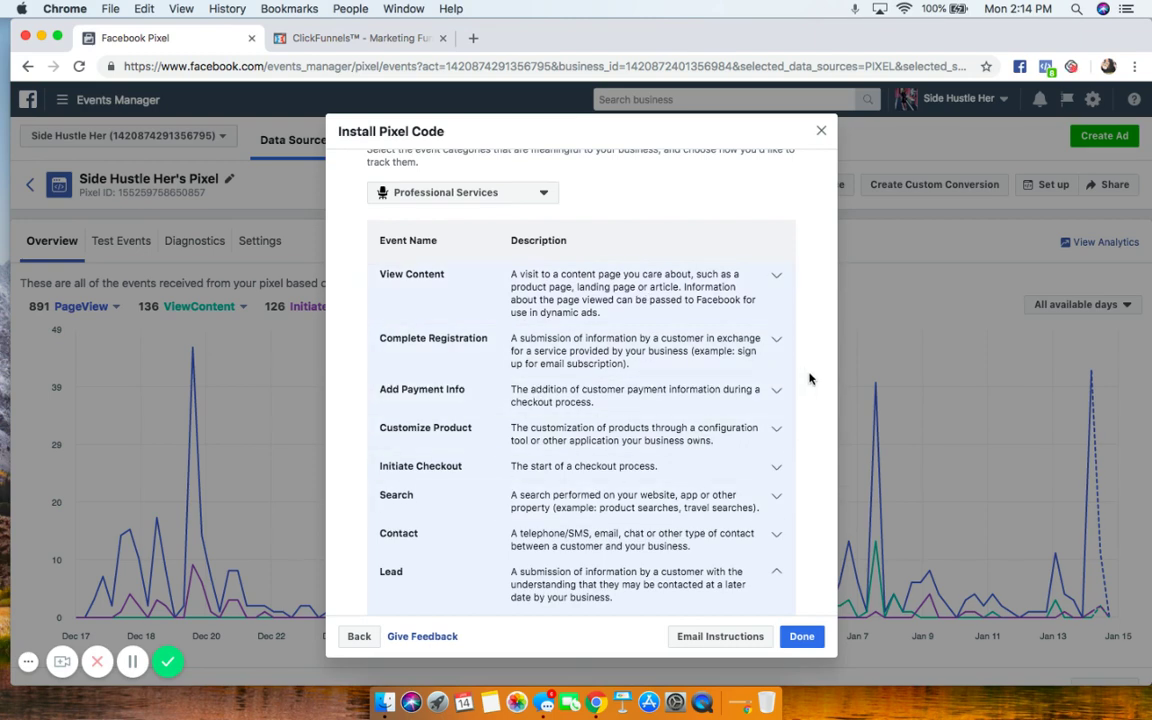
scroll(810, 378, "down", 4)
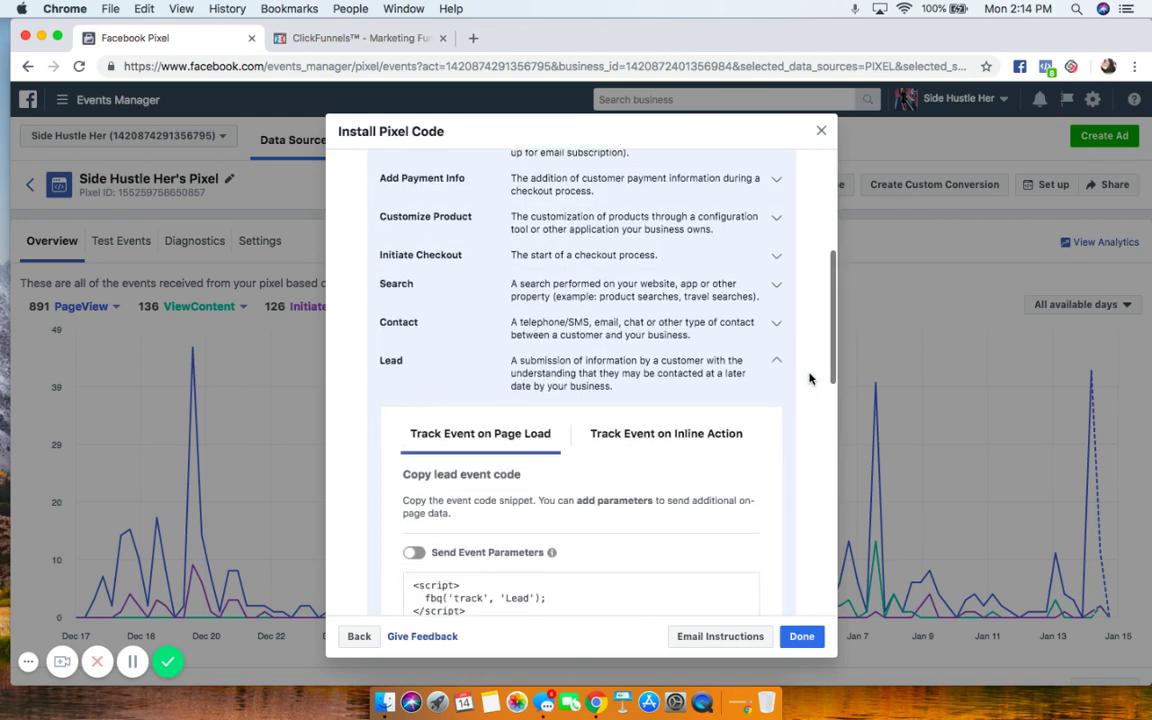
scroll(810, 378, "down", 1)
left_click(385, 292)
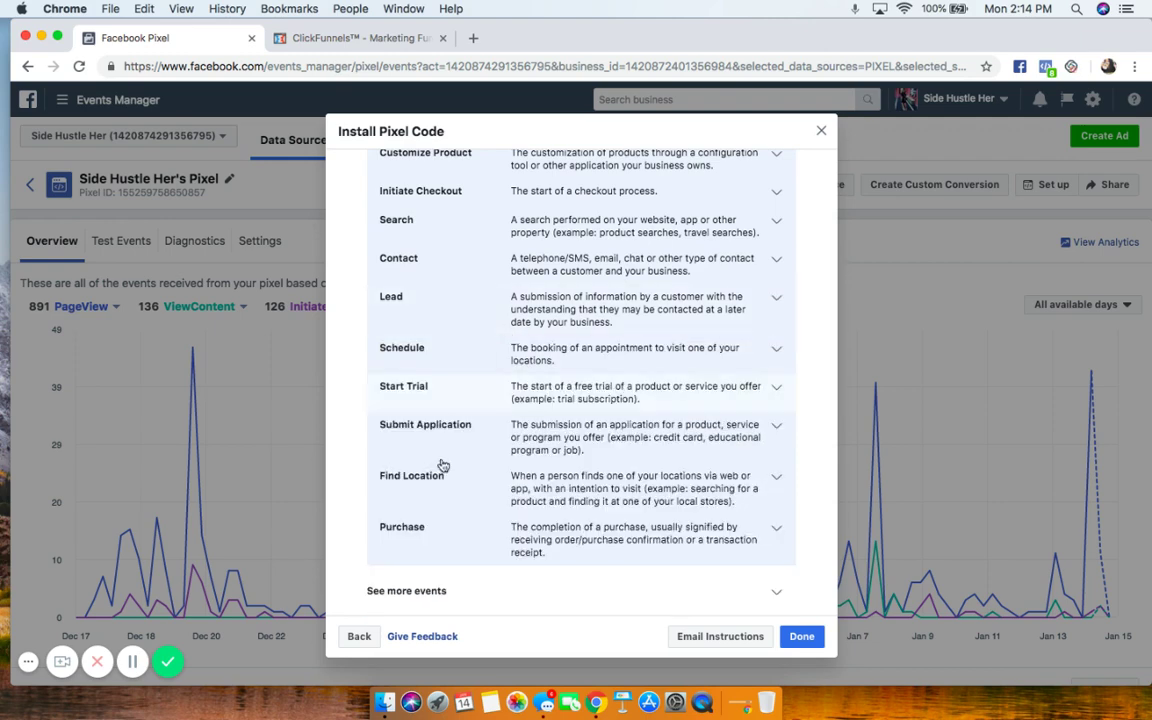
left_click(474, 530)
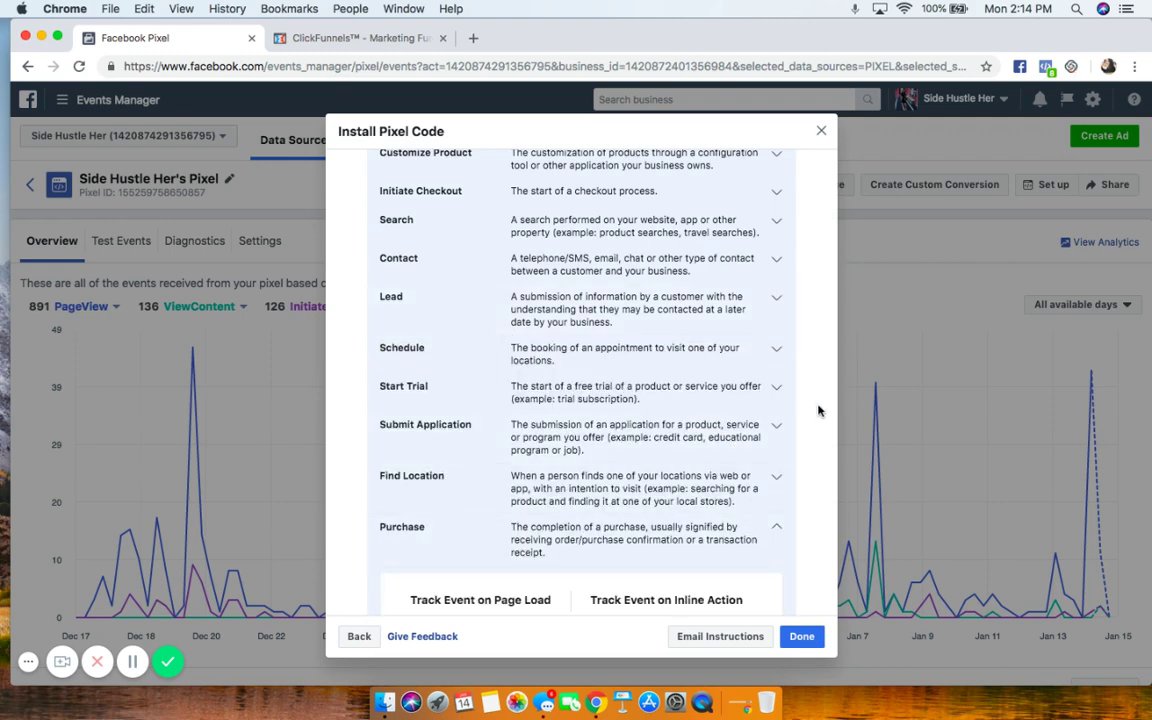
scroll(818, 410, "down", 5)
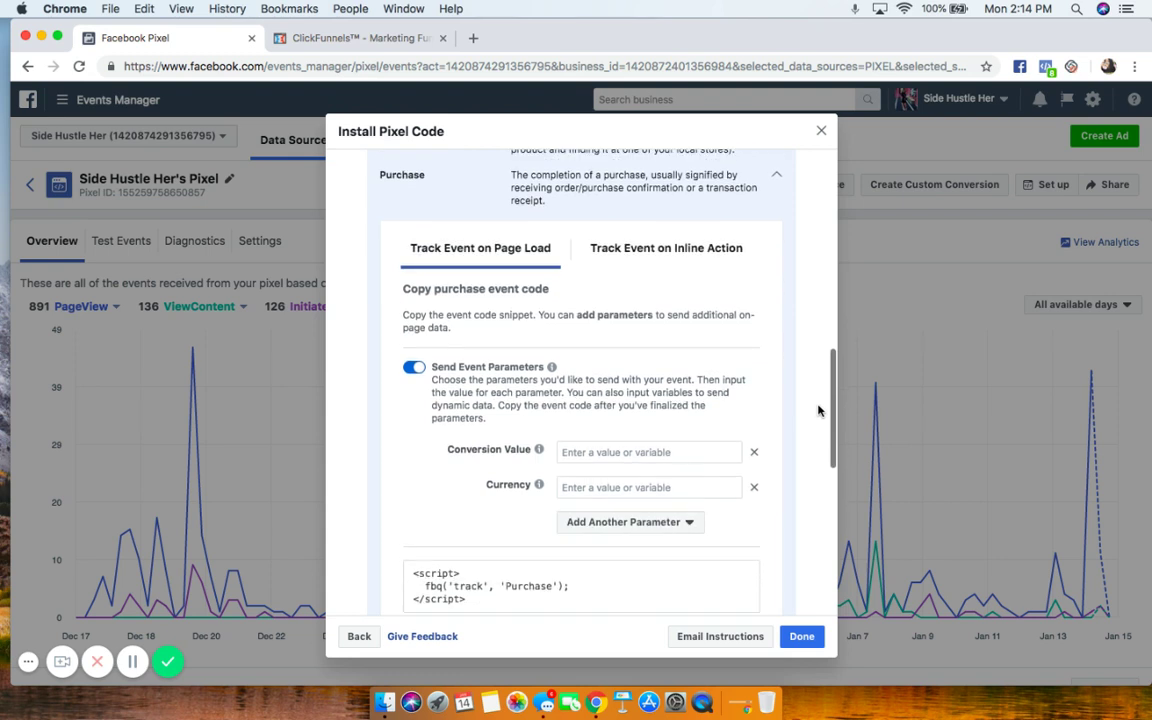
Set the Purchase event's conversion value to 7 and its currency to USD
left_click(604, 452)
type("7")
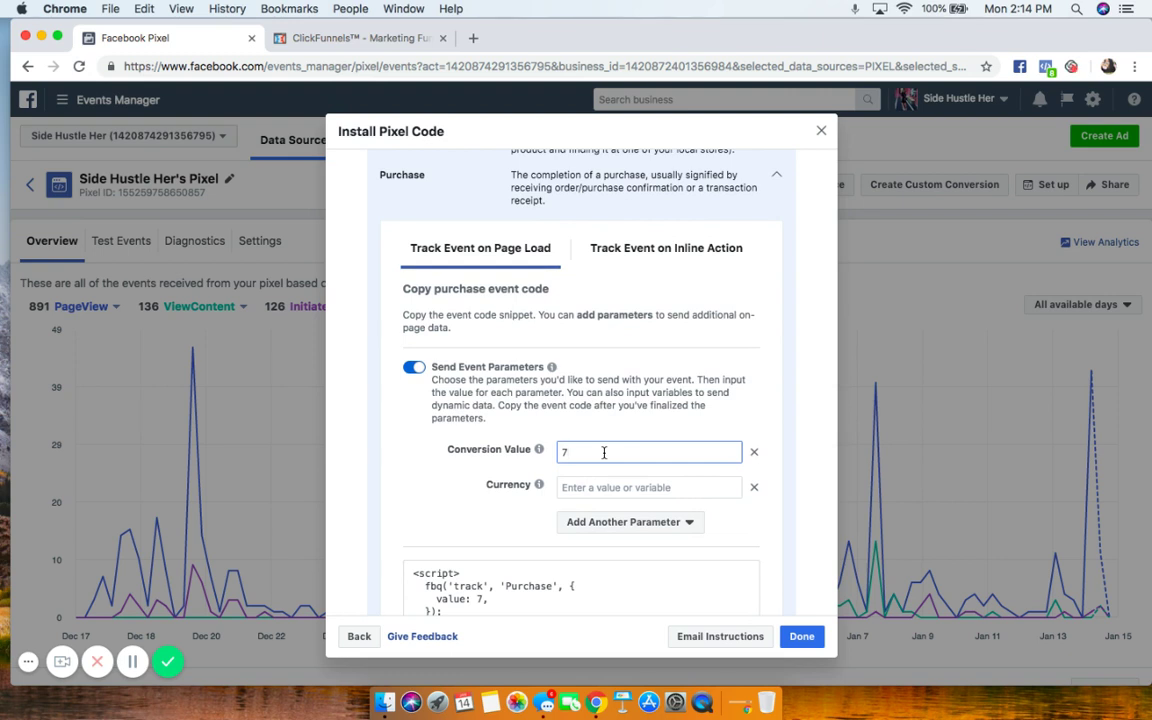
left_click(591, 487)
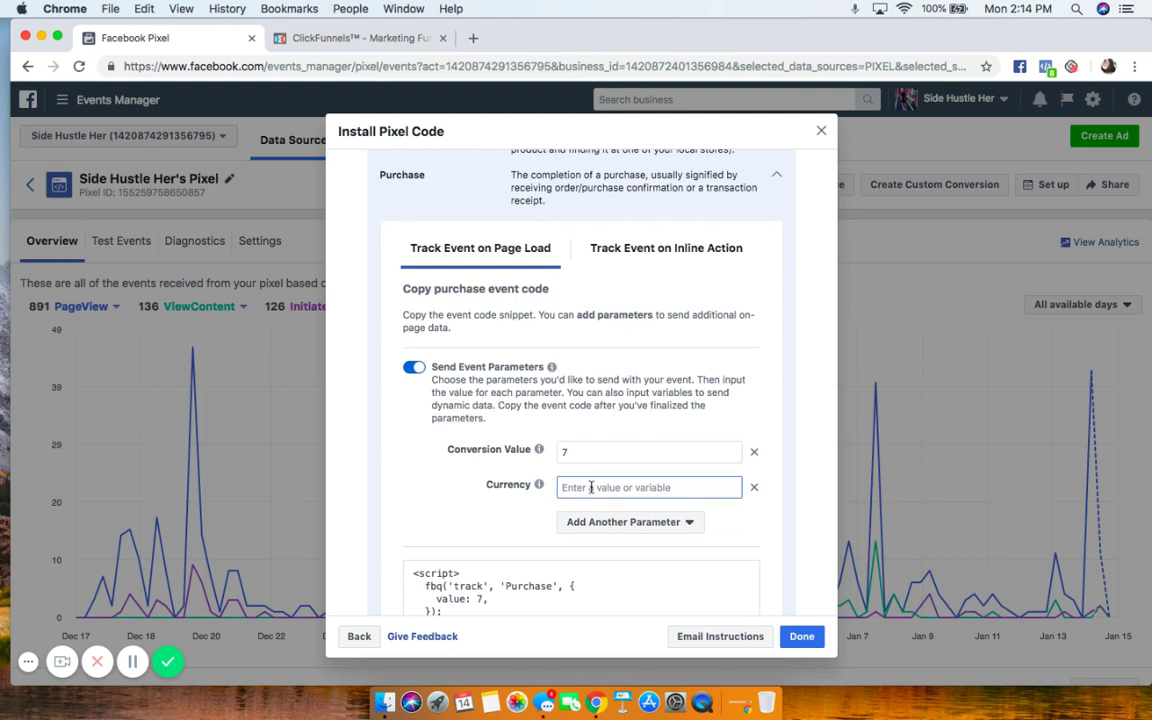
type("USD")
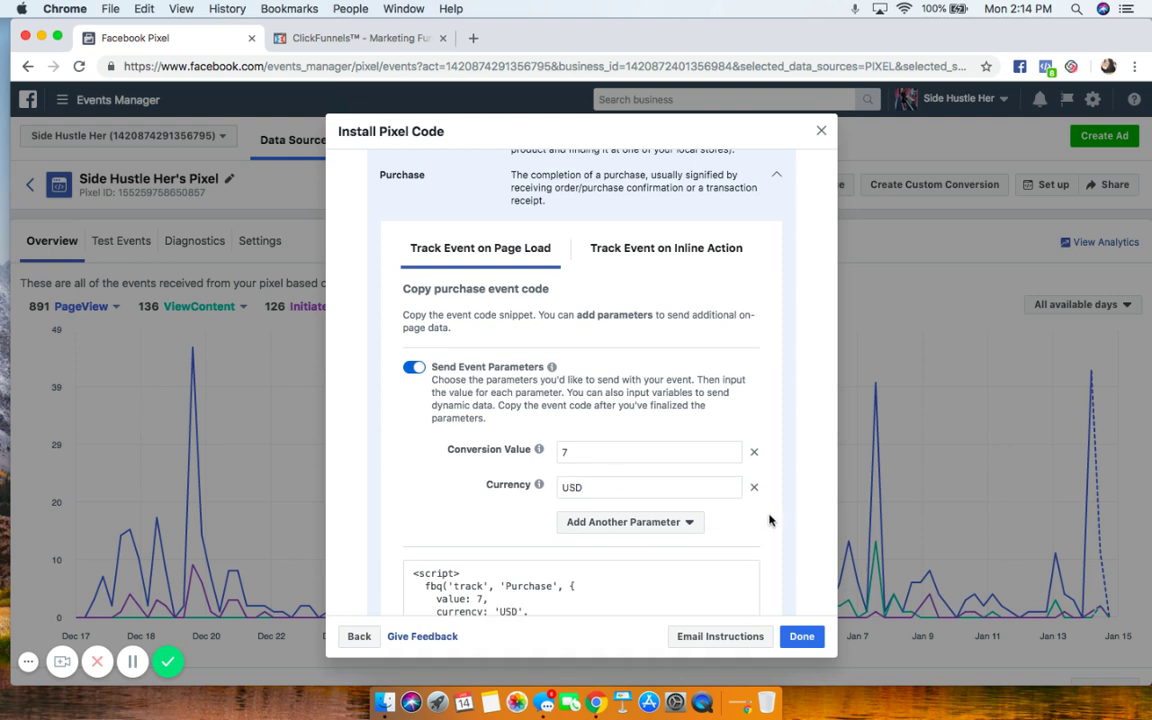
left_click(797, 442)
Copy the Purchase event code with its value and currency parameters and switch to ClickFunnels
scroll(797, 442, "down", 2)
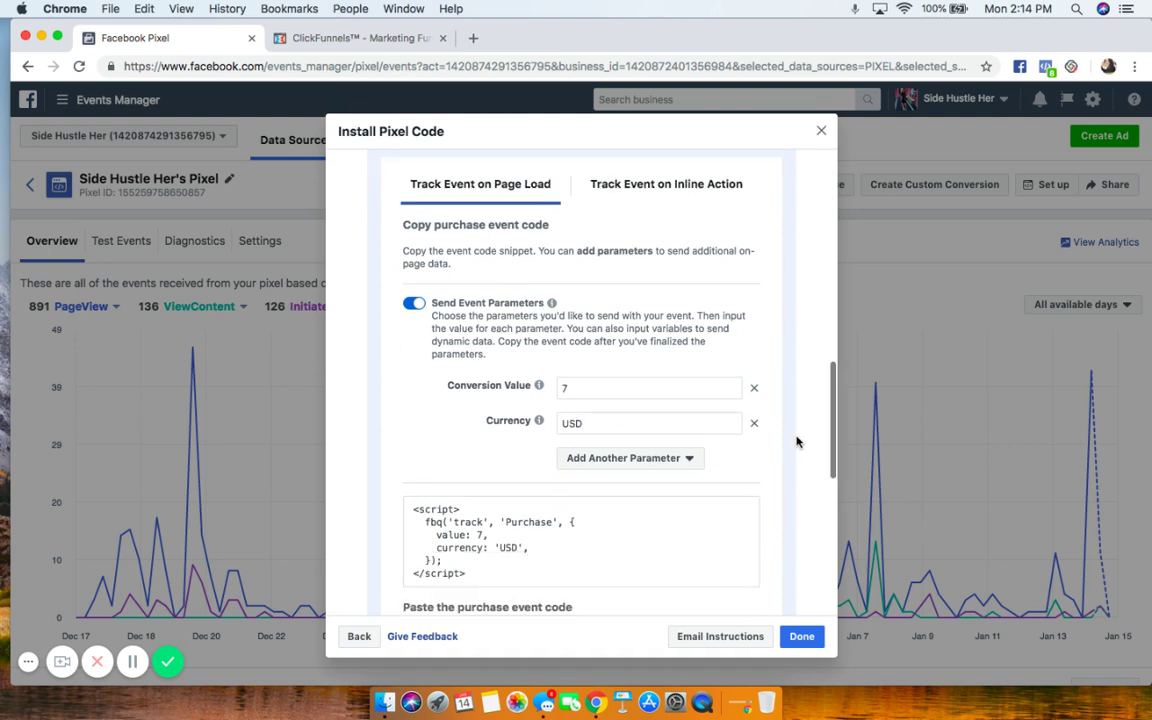
left_click(478, 547)
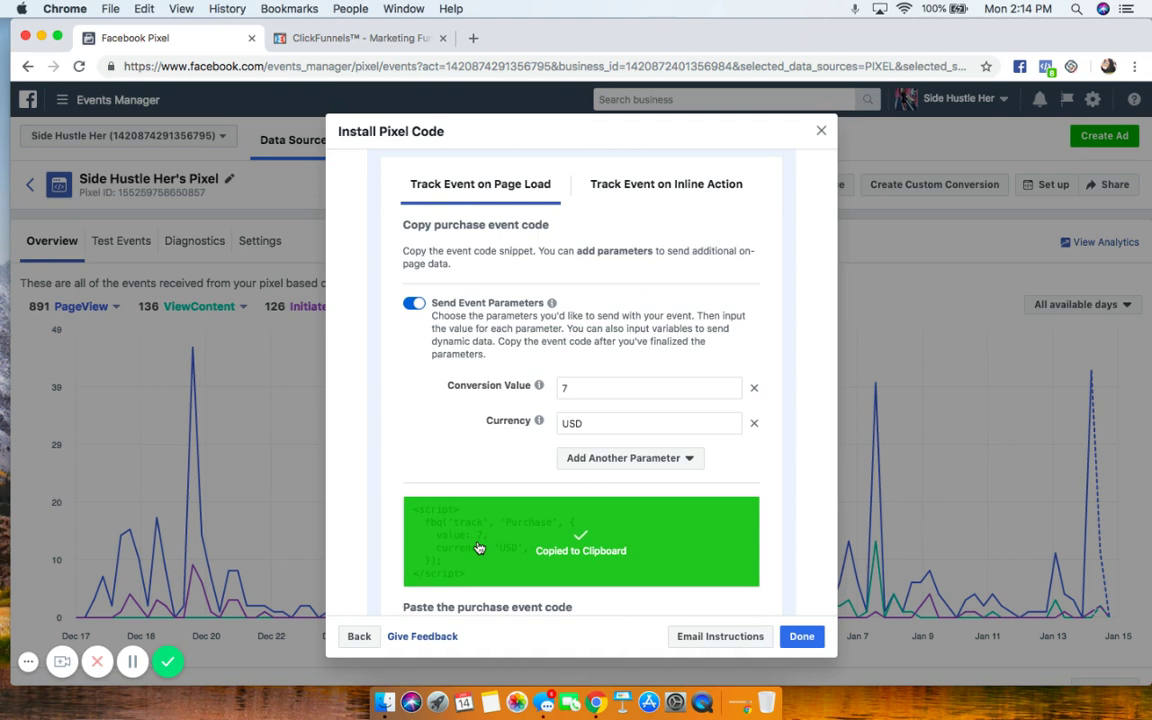
left_click(338, 40)
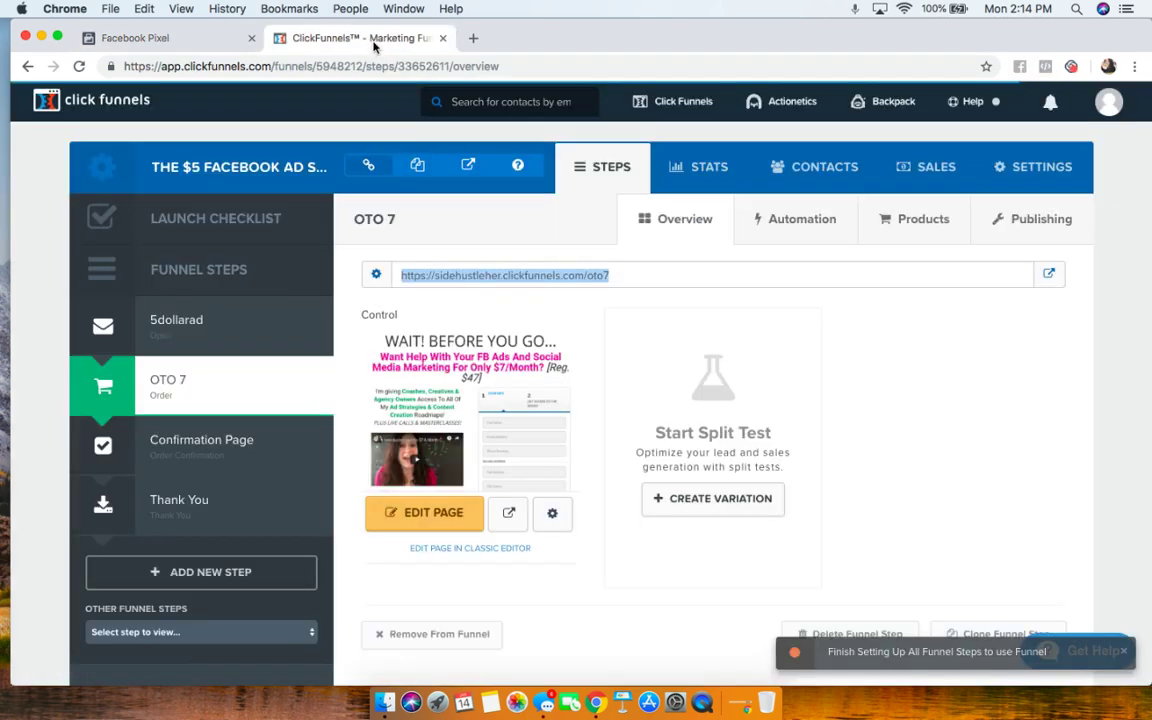
Add the copied Purchase event code to the footer tracking code of the funnel's Confirmation Page and save the page
left_click(227, 448)
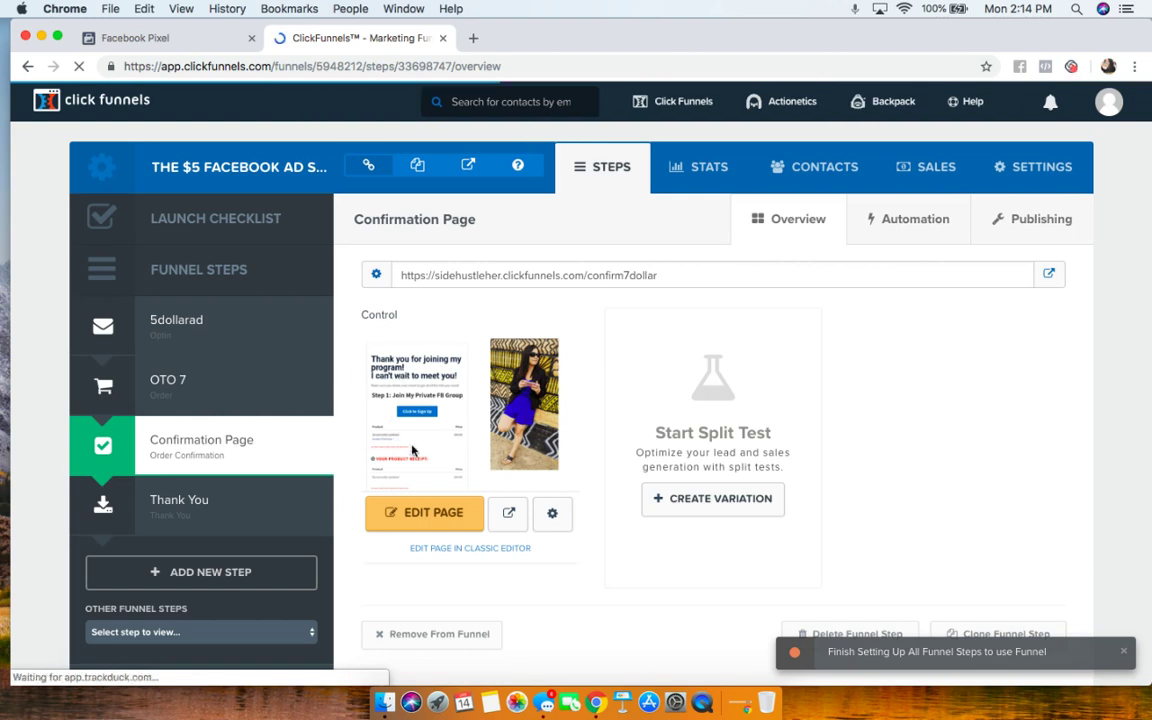
left_click(404, 511)
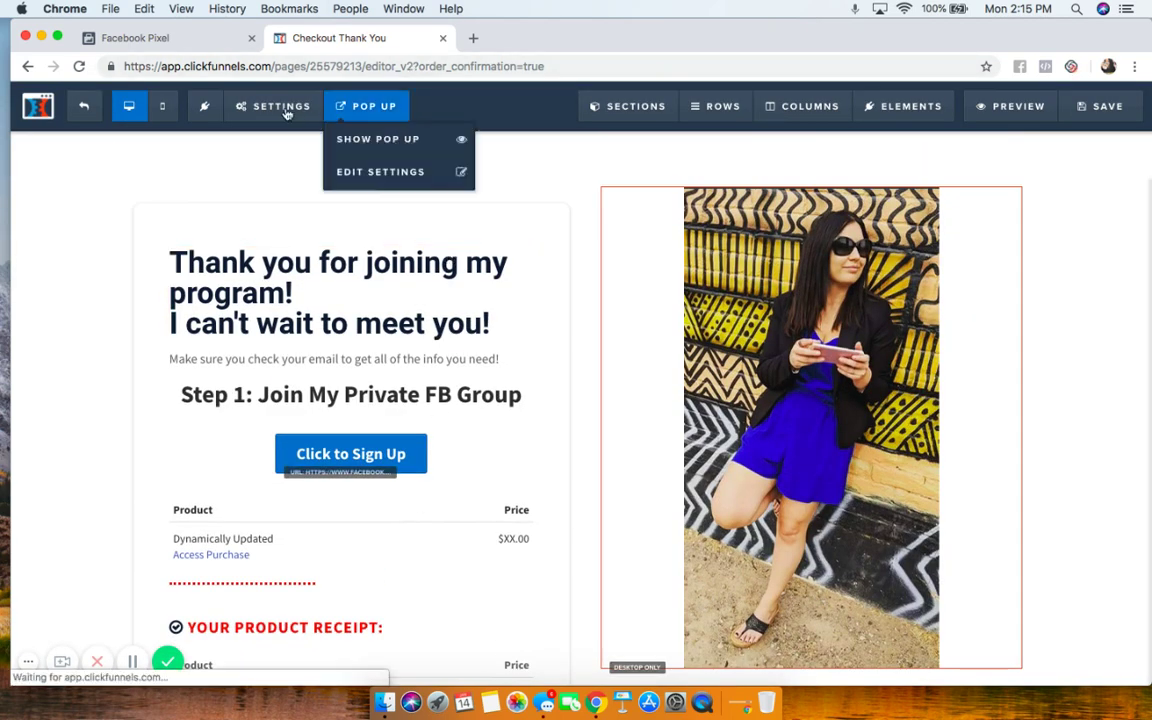
mouse_move(284, 108)
left_click(268, 204)
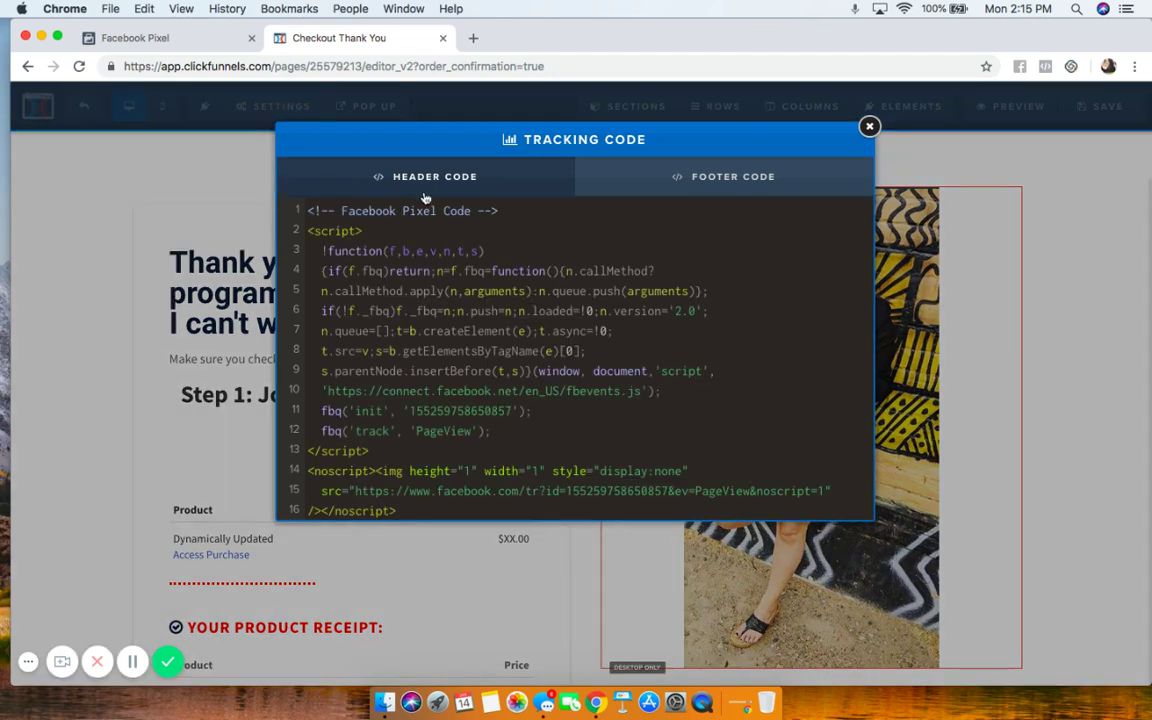
left_click(697, 177)
left_click(524, 266)
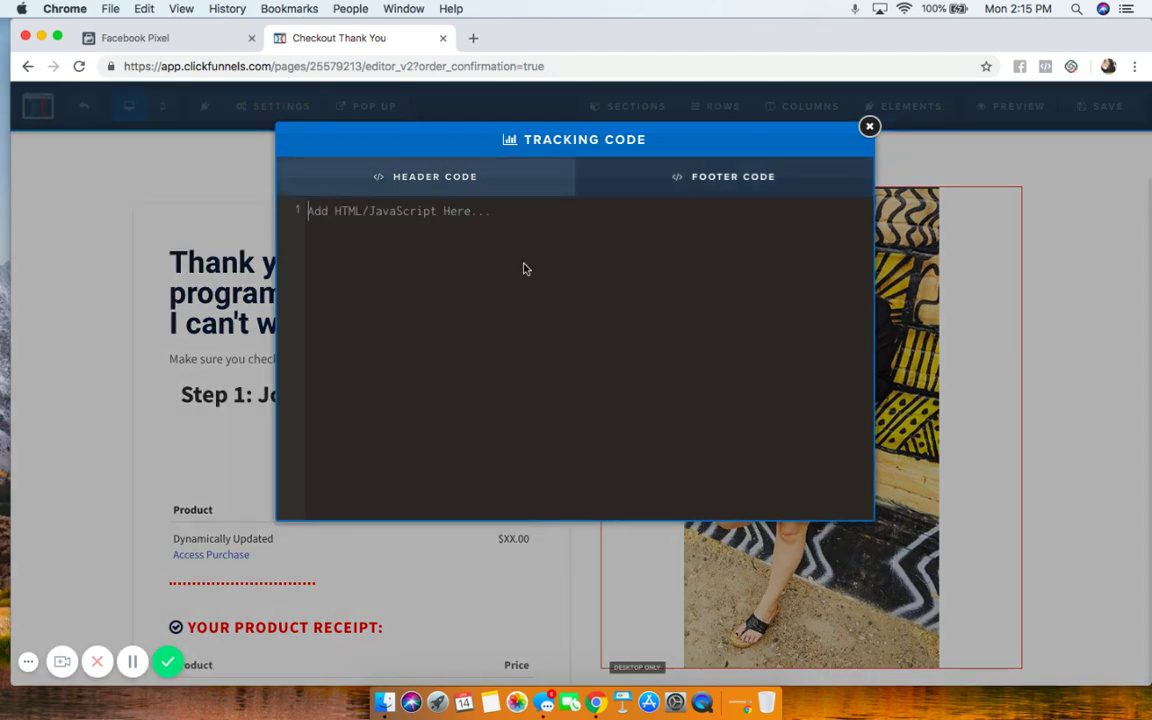
key("super+v")
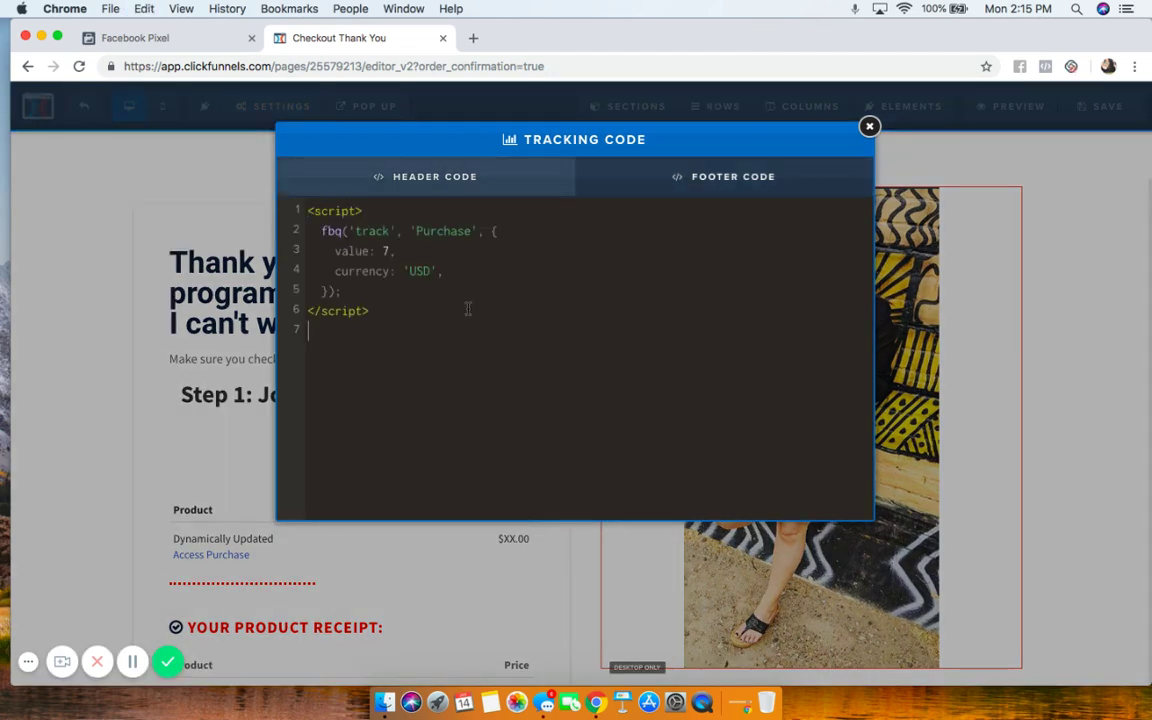
left_click(869, 127)
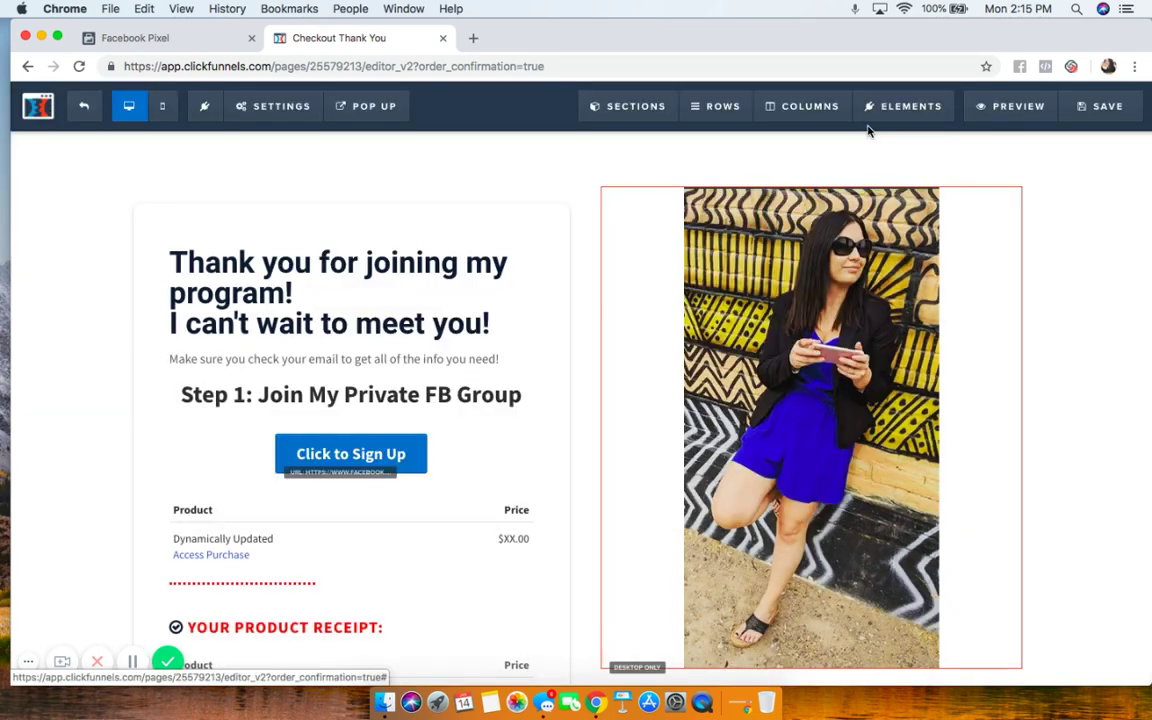
left_click(1107, 106)
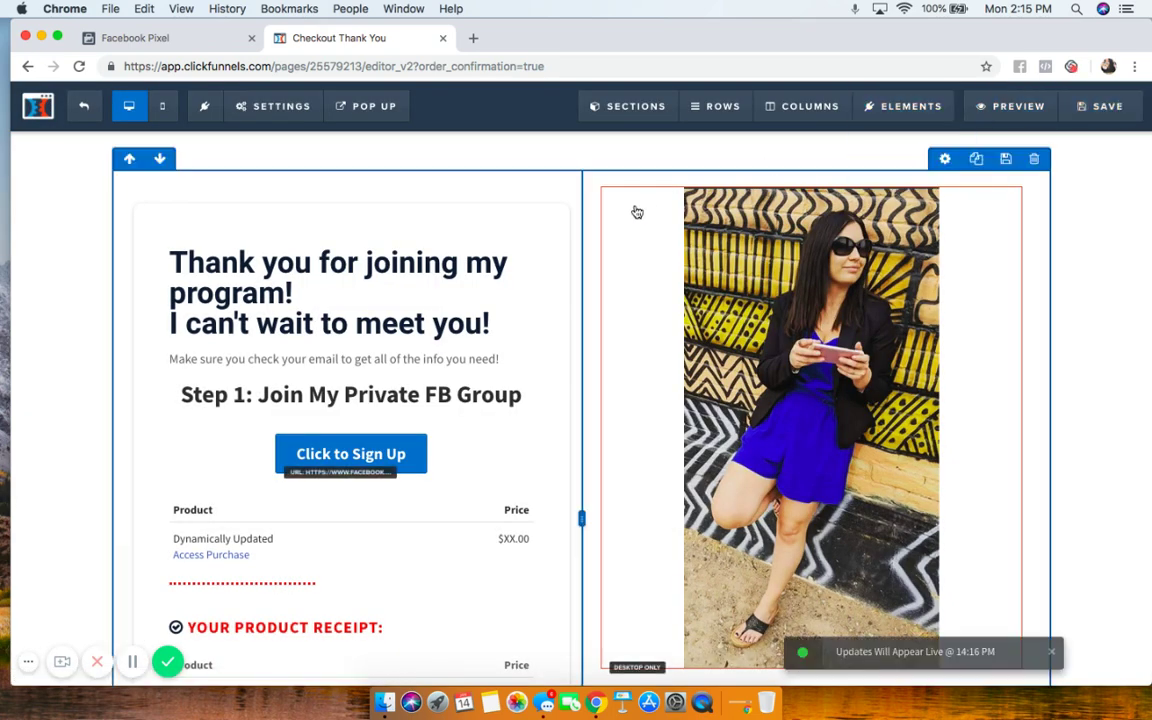
left_click(85, 118)
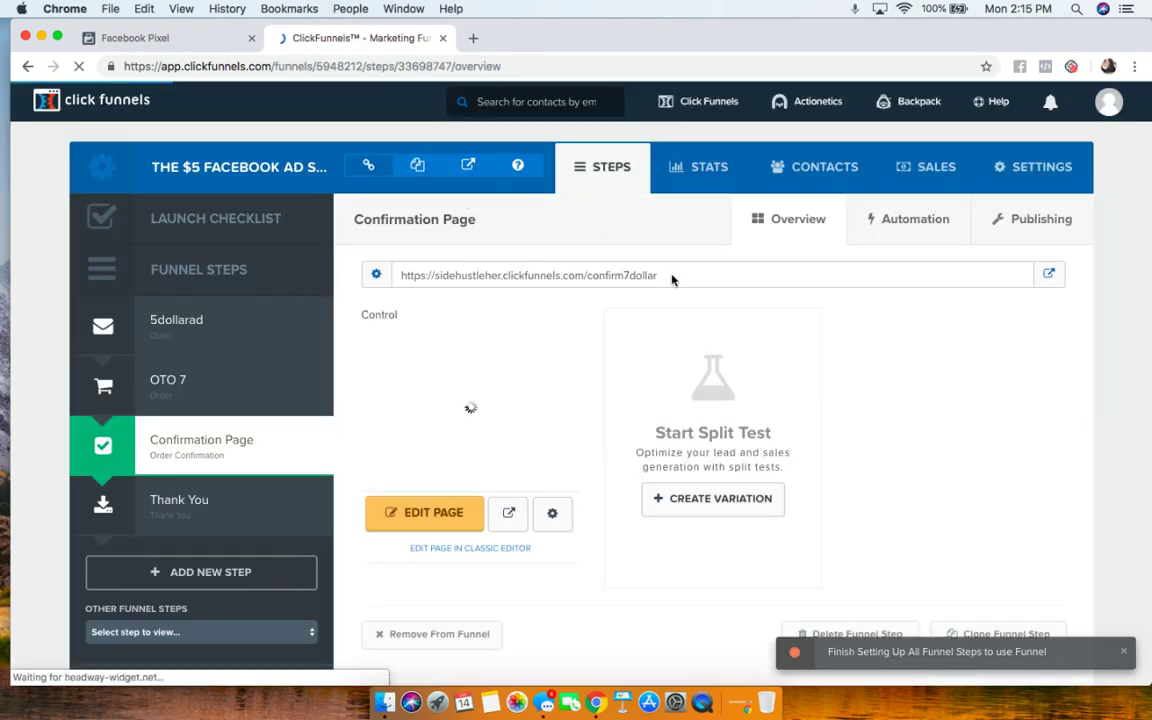
left_click_drag(672, 277, 408, 278)
key("super+c")
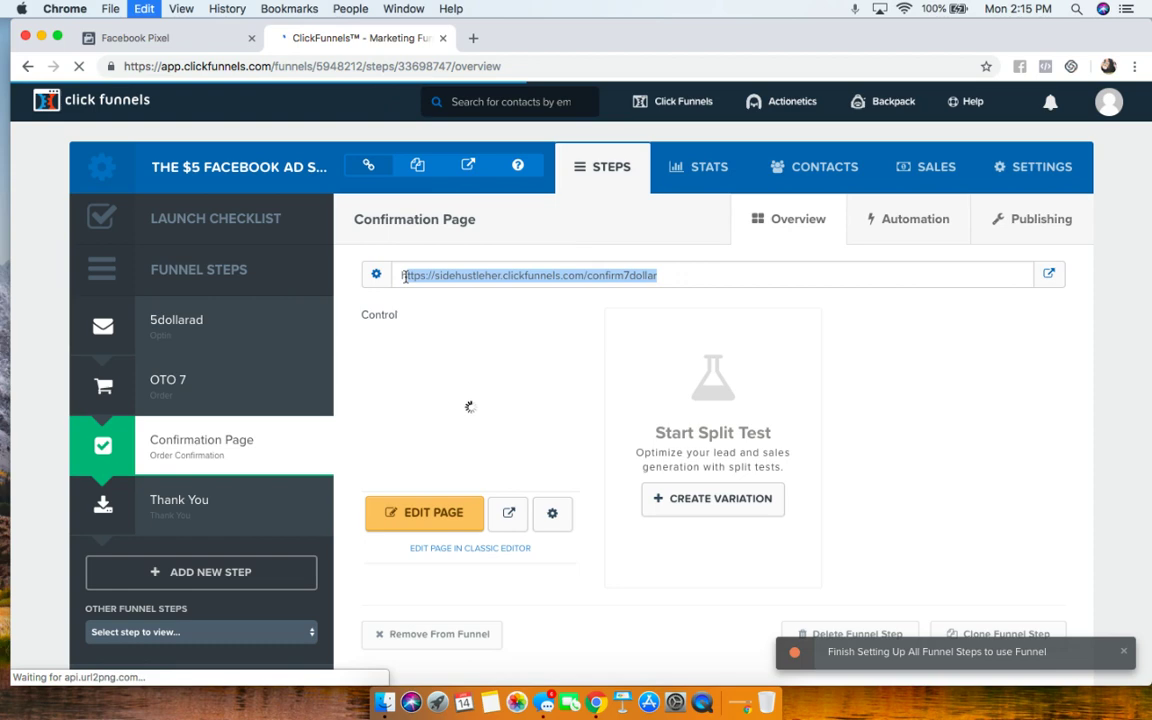
left_click(473, 38)
key("super+v")
key("Return")
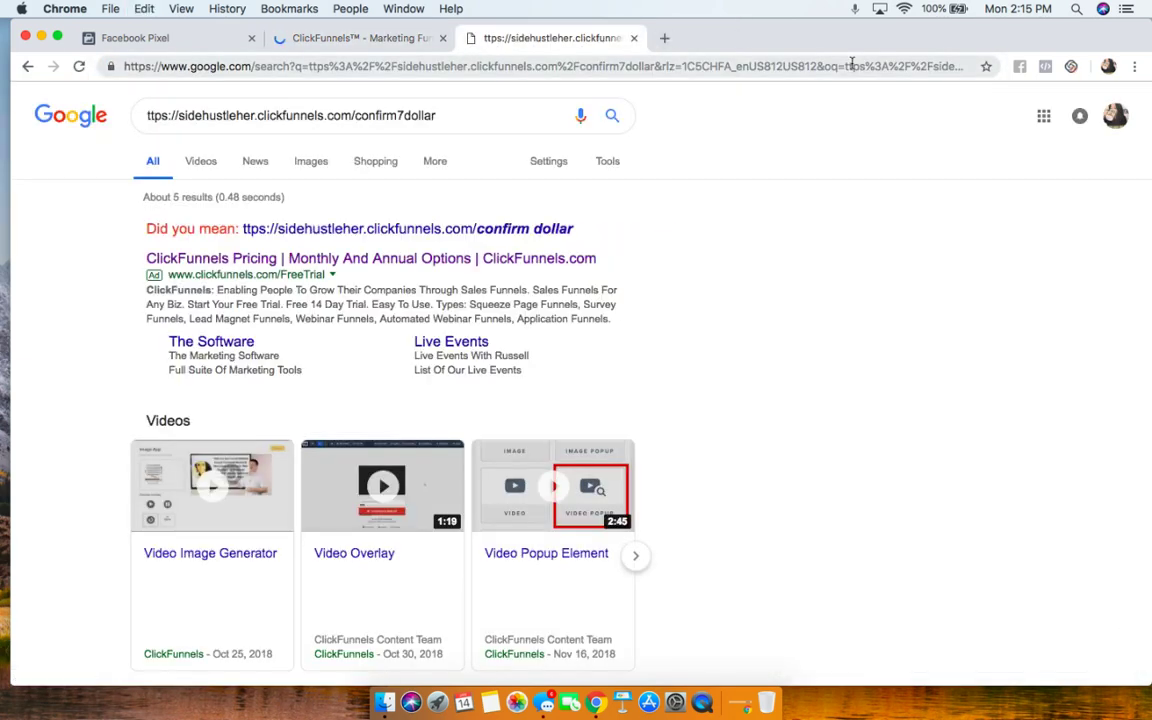
left_click(659, 63)
key("BackSpace")
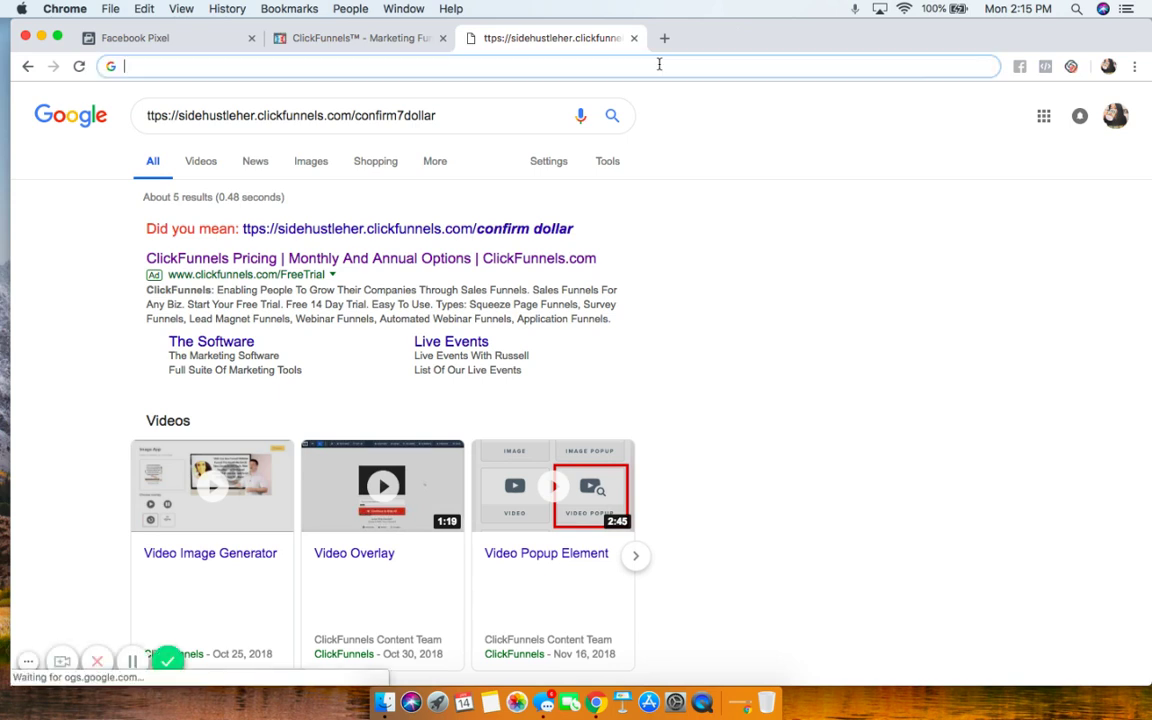
key("super+v")
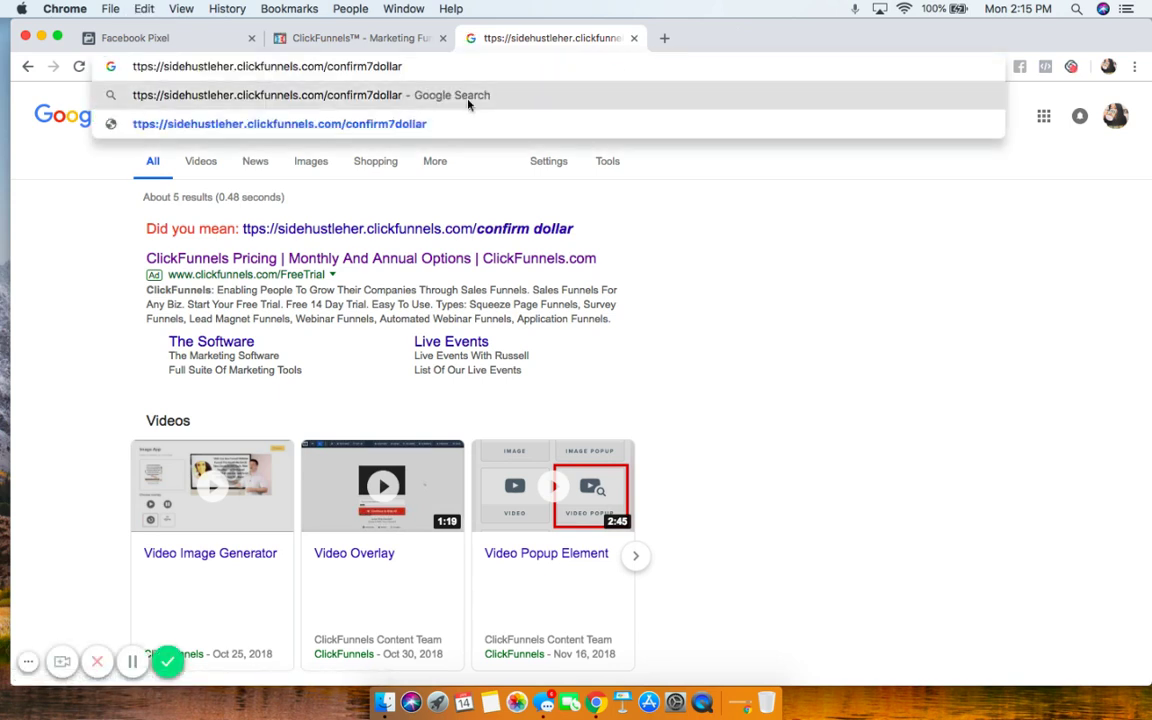
left_click(130, 66)
type("h")
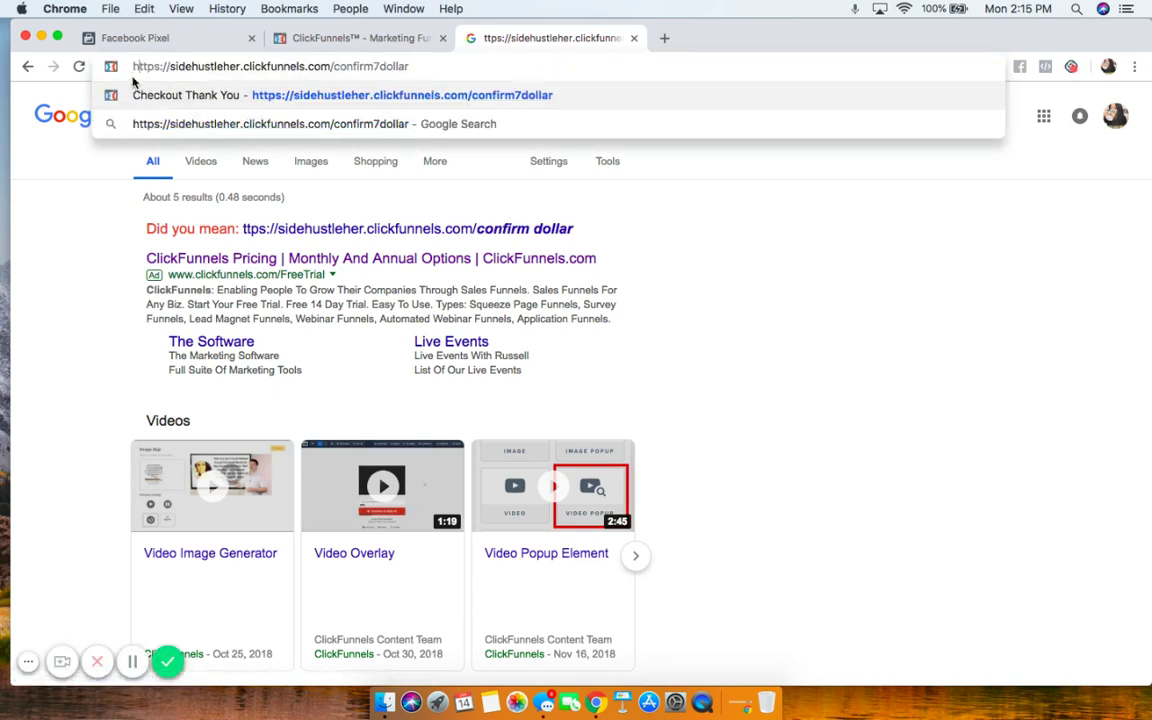
key("Return")
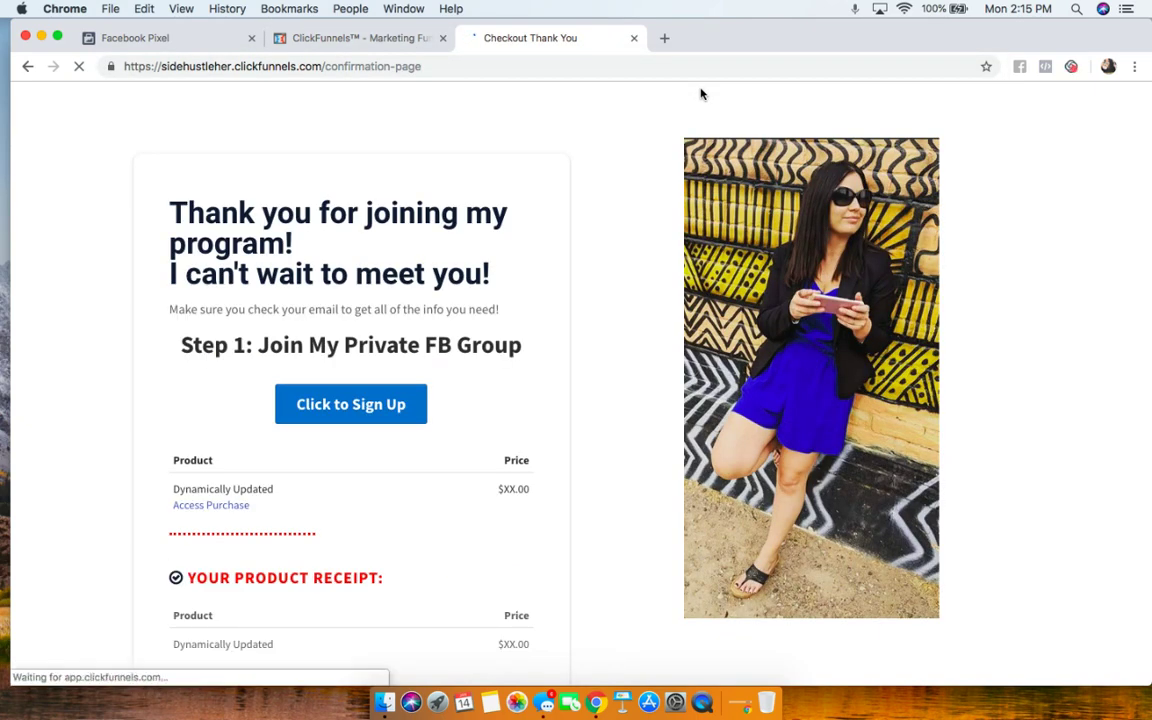
Inspect the live confirmation page's events with Facebook Pixel Helper and close the page
left_click(1046, 67)
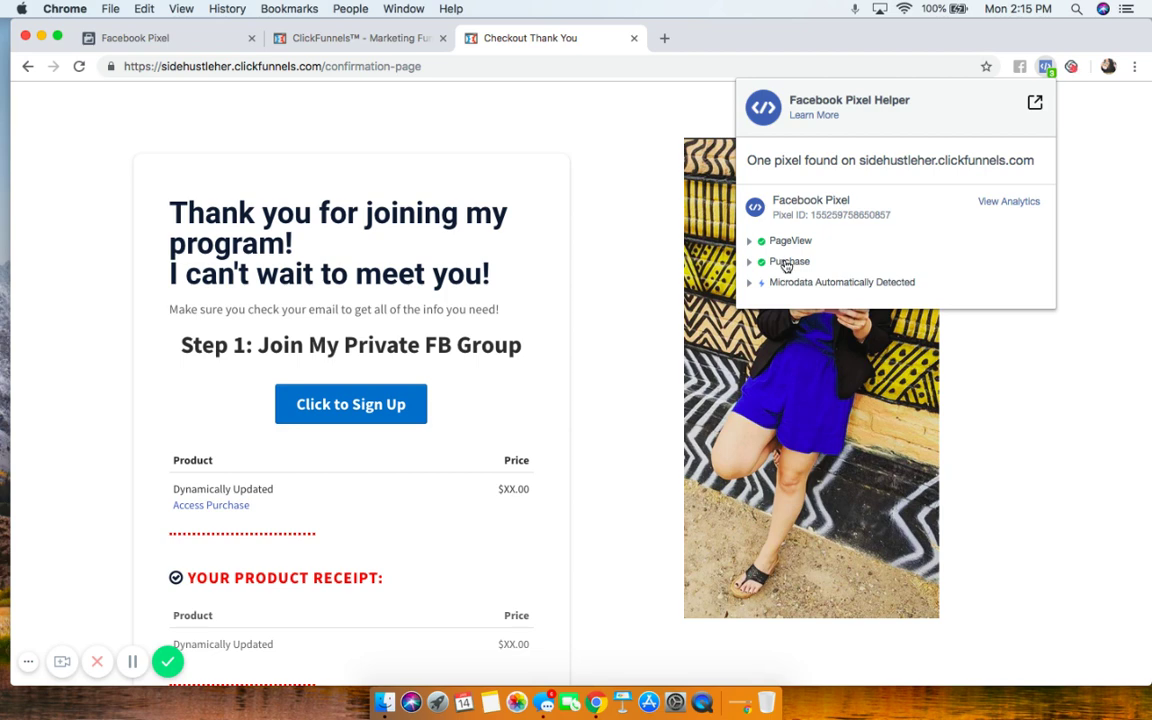
left_click(921, 330)
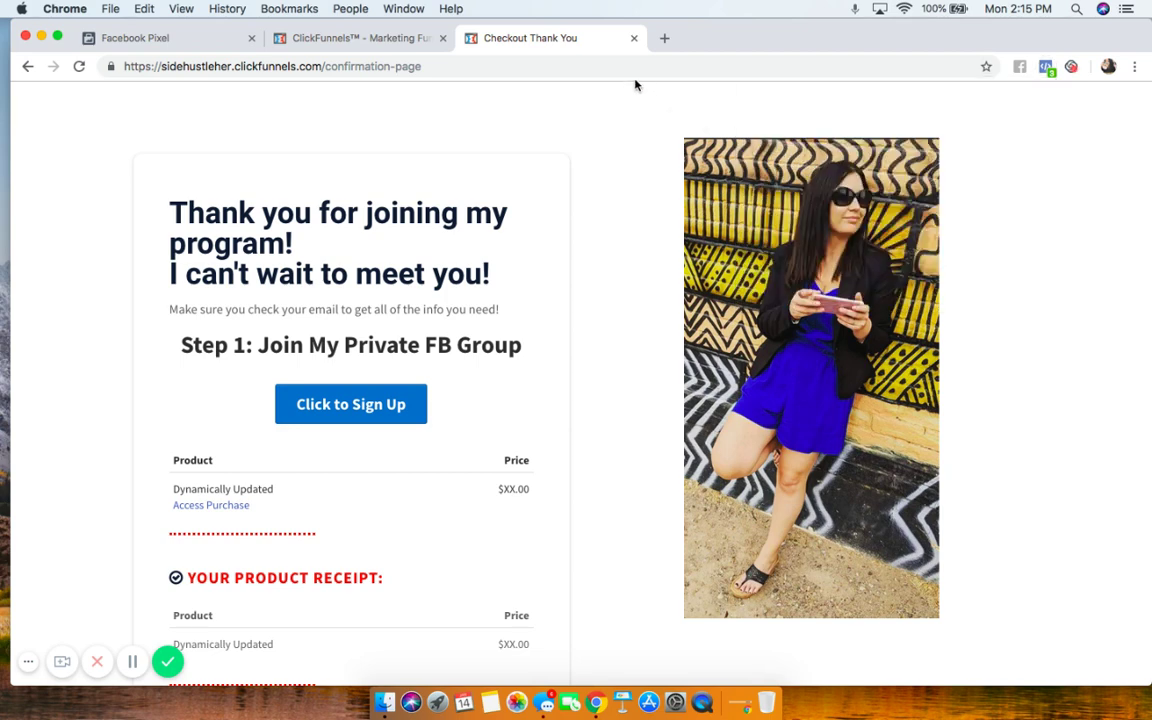
left_click(634, 38)
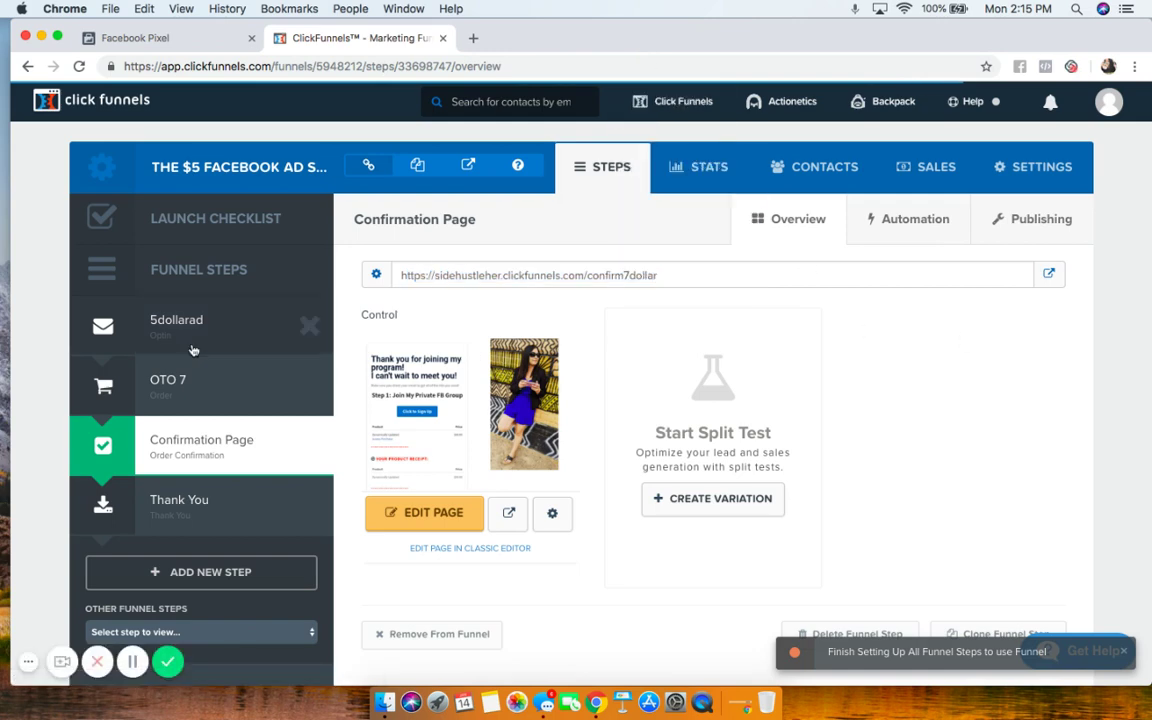
Switch to Facebook Events Manager, finish the pixel code installation and open the Custom Conversions list
left_click(200, 40)
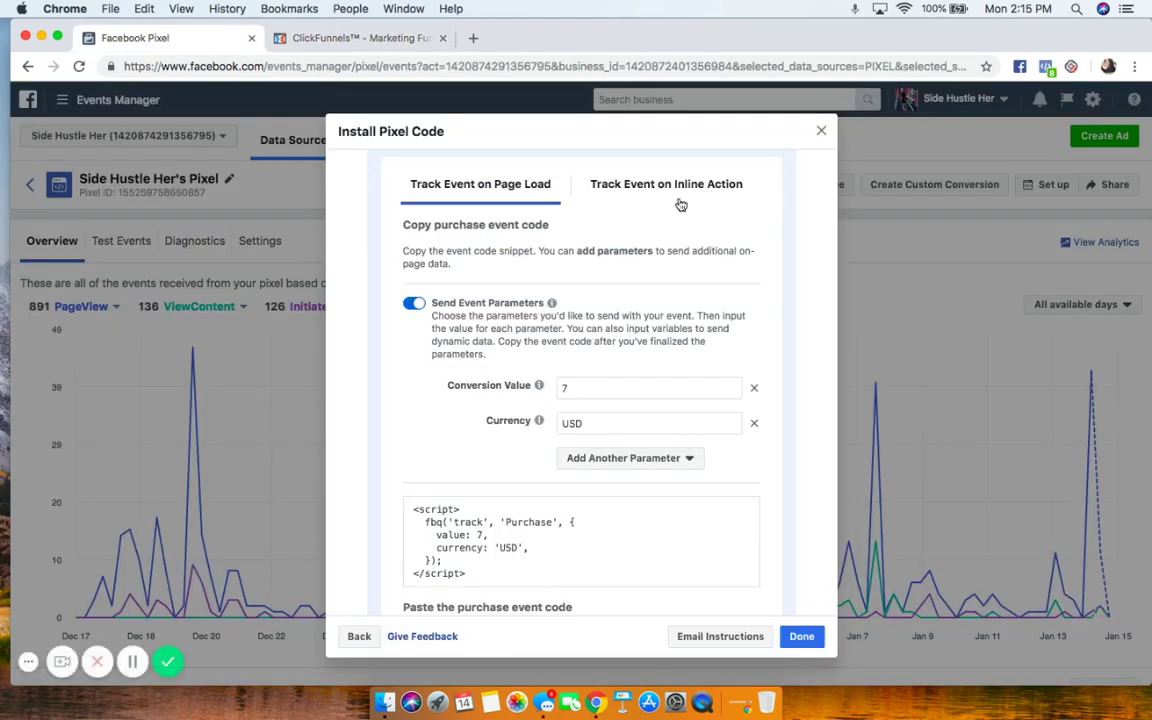
left_click(801, 638)
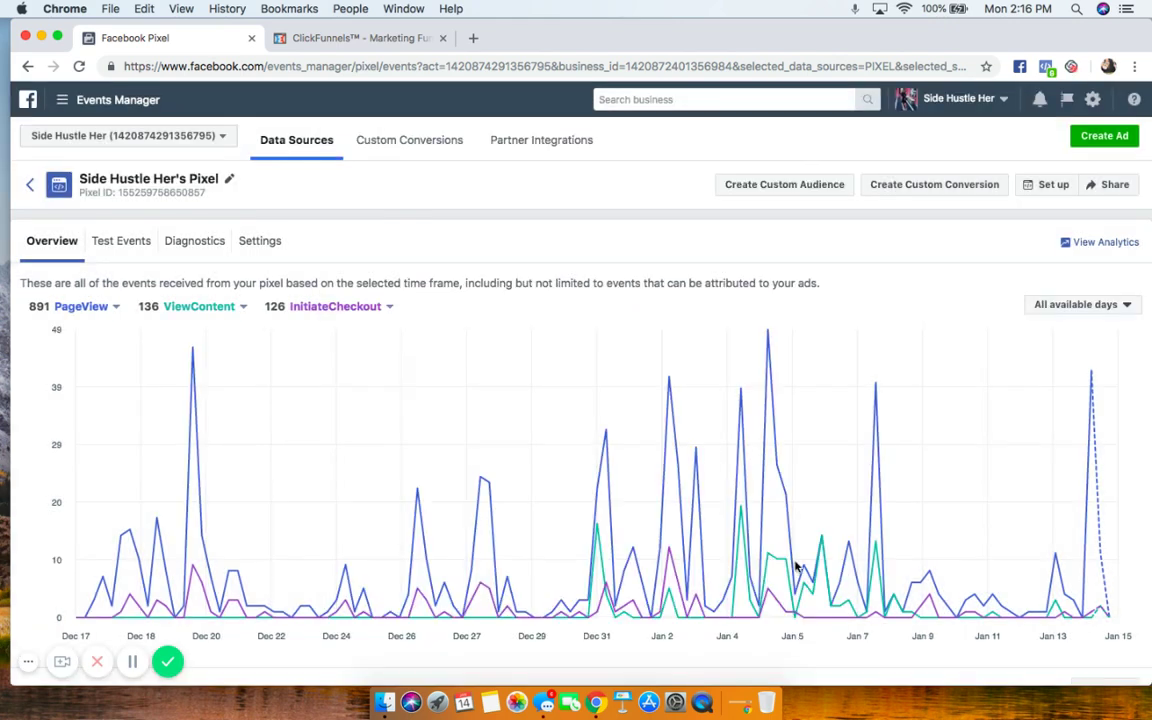
left_click(424, 155)
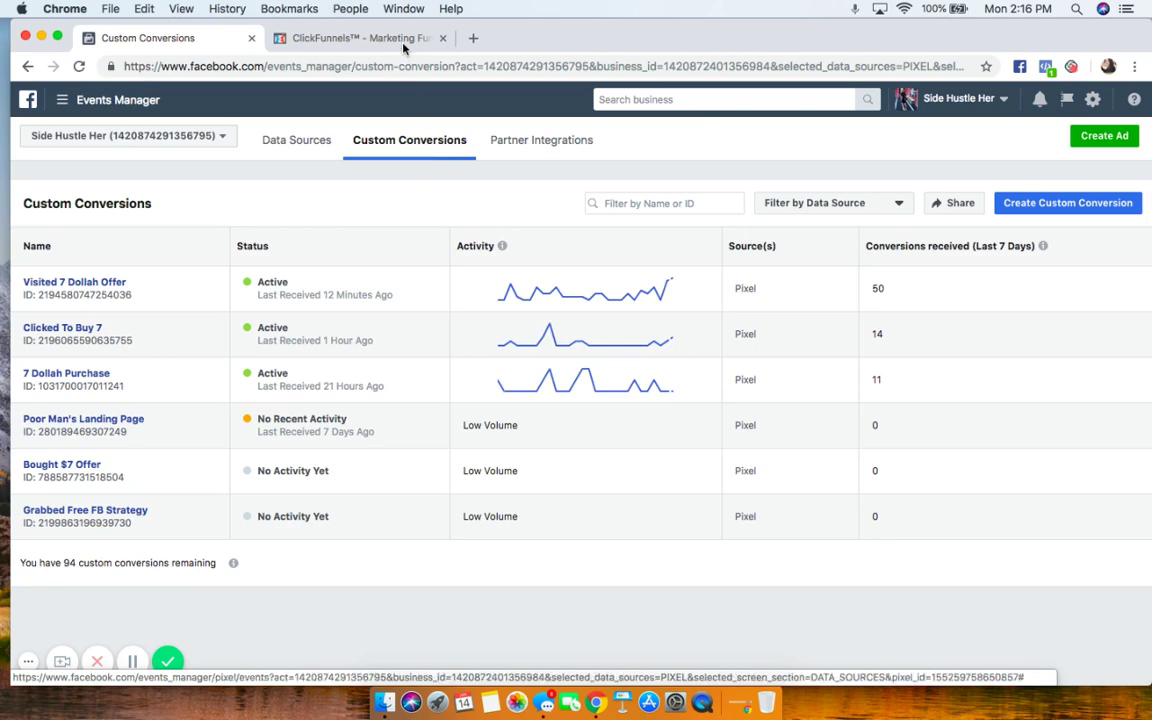
Review the OTO 7 and Confirmation Page steps in ClickFunnels against the custom conversions in Facebook Events Manager
left_click(362, 37)
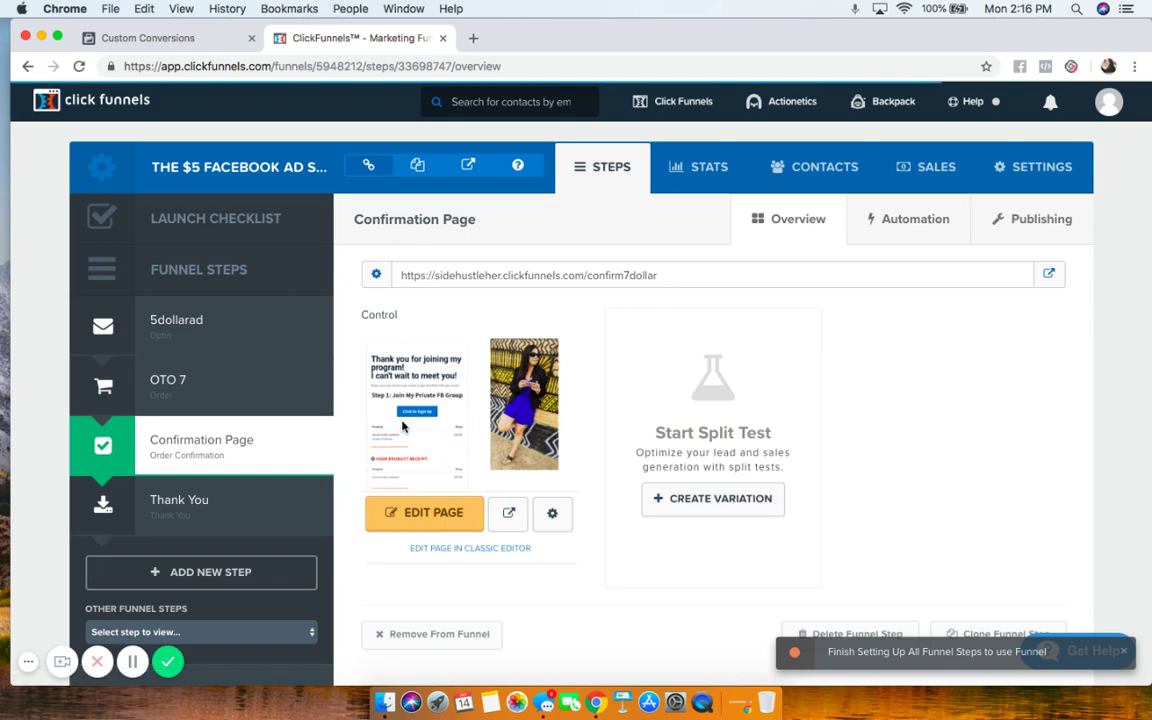
left_click(244, 397)
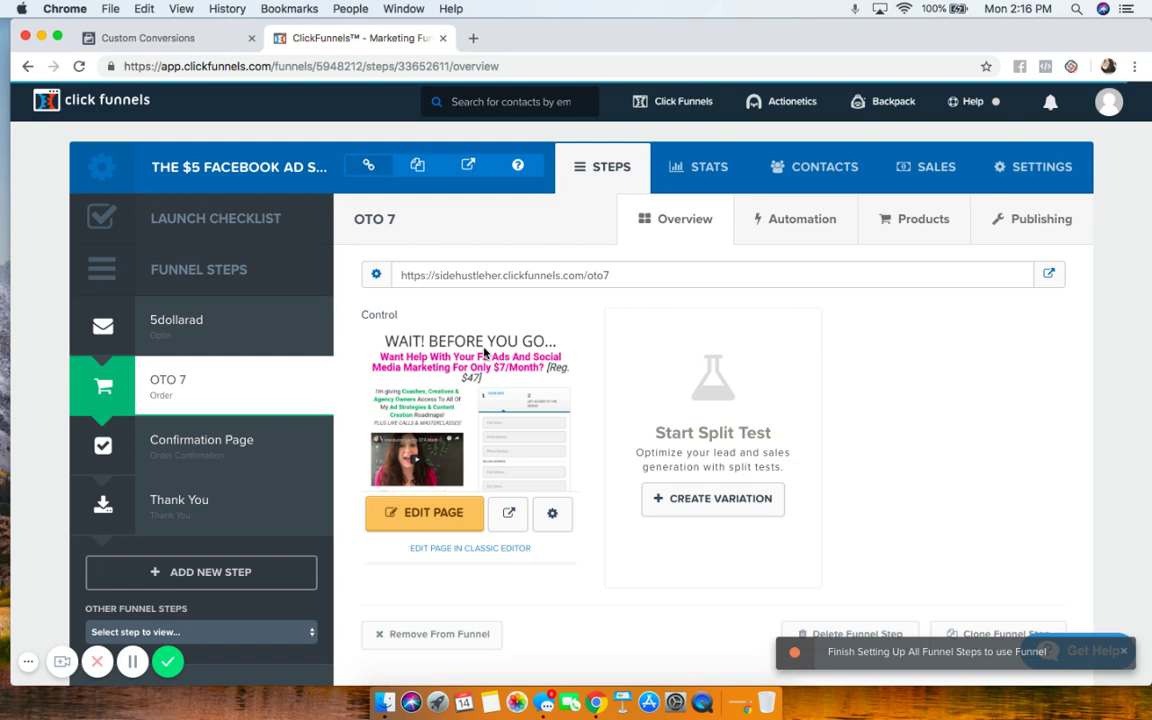
left_click(250, 440)
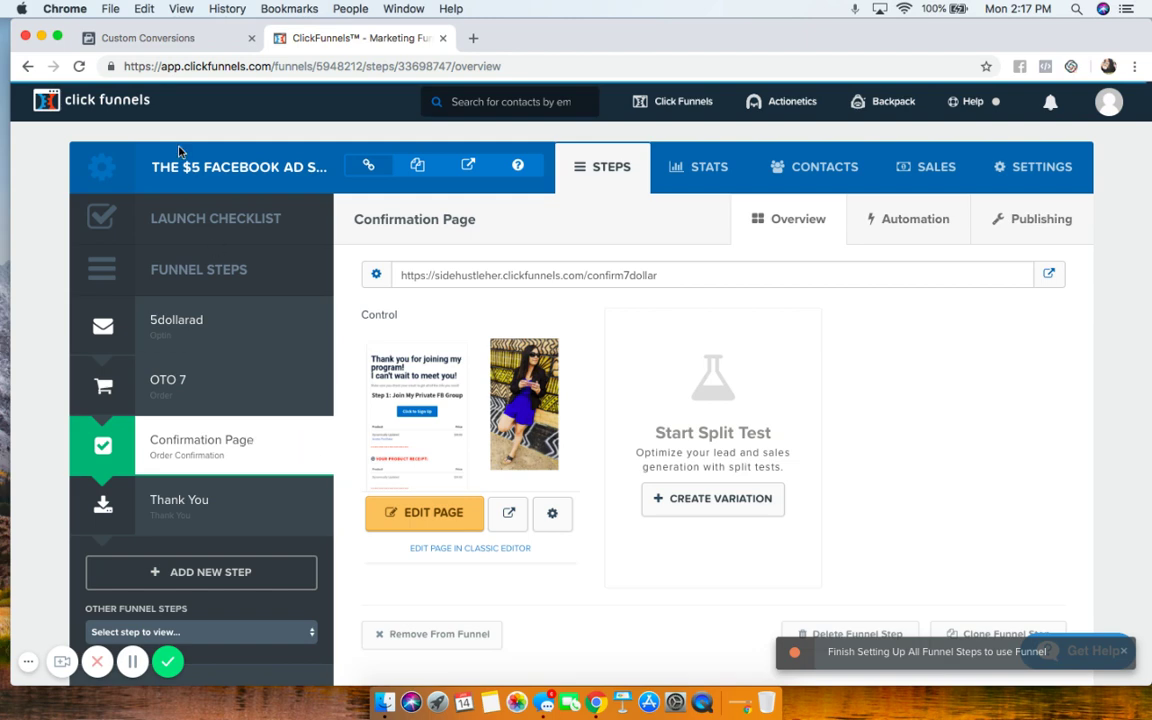
left_click(175, 38)
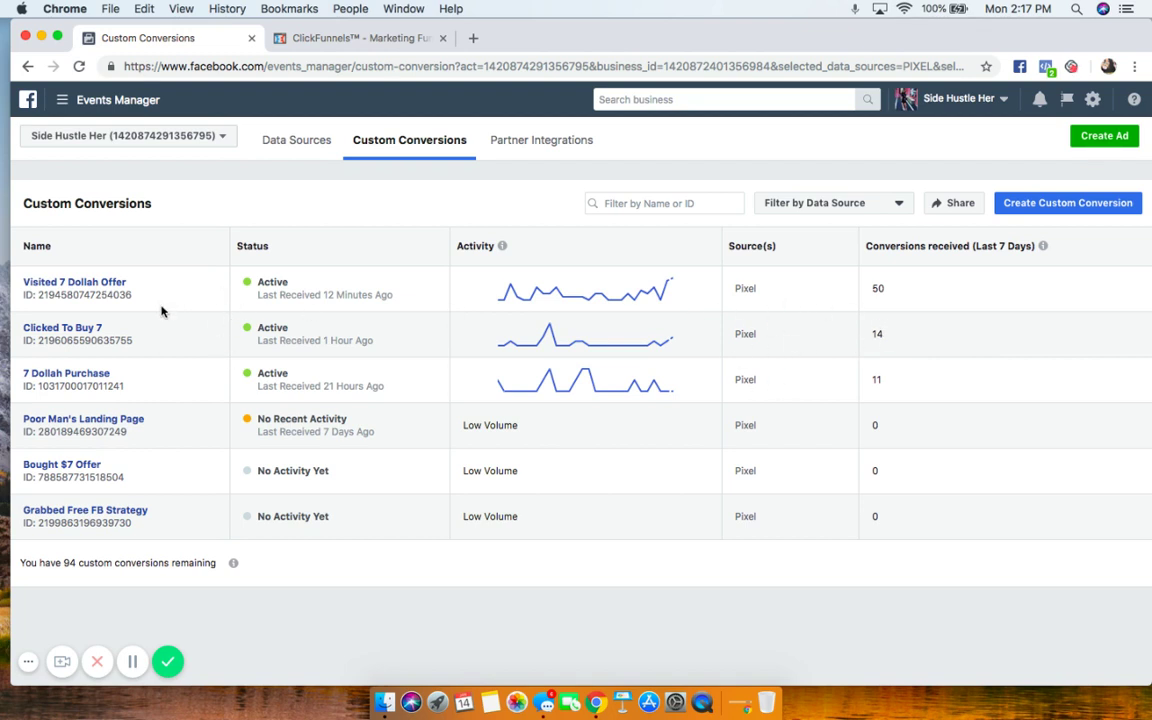
left_click(395, 37)
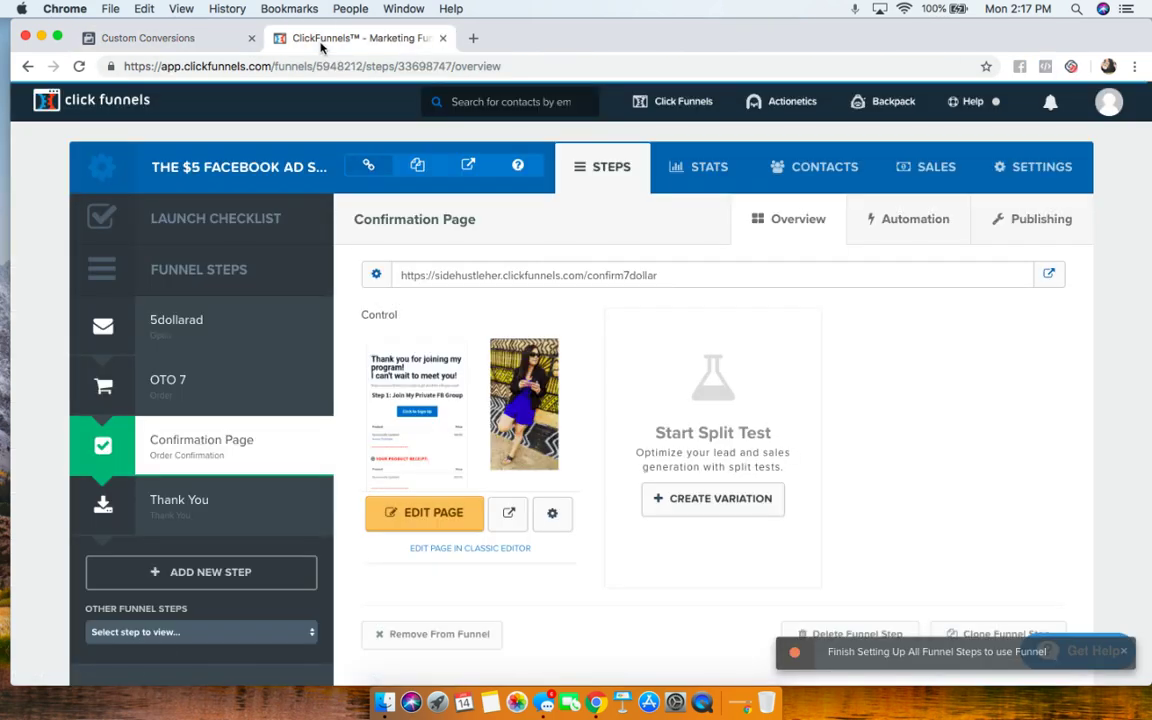
Copy the OTO 7 page's URL and use it as the URL-contains rule of a new custom conversion in Facebook Events Manager
left_click(198, 380)
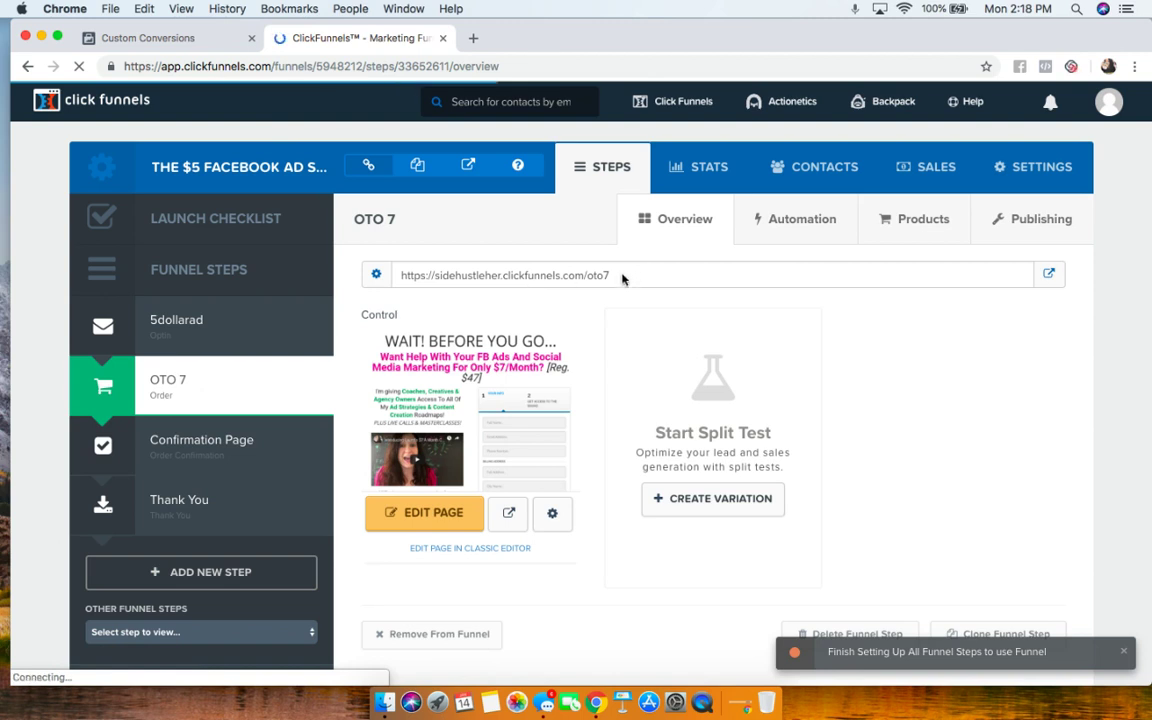
left_click(400, 280)
key("super+c")
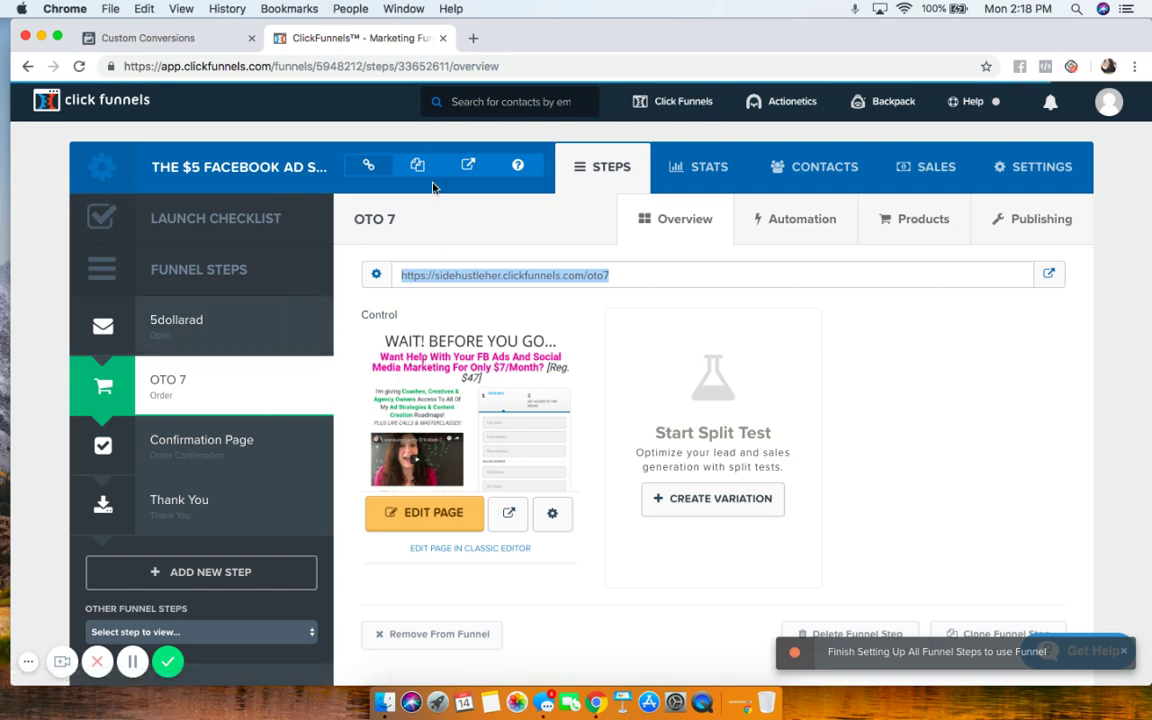
left_click(160, 38)
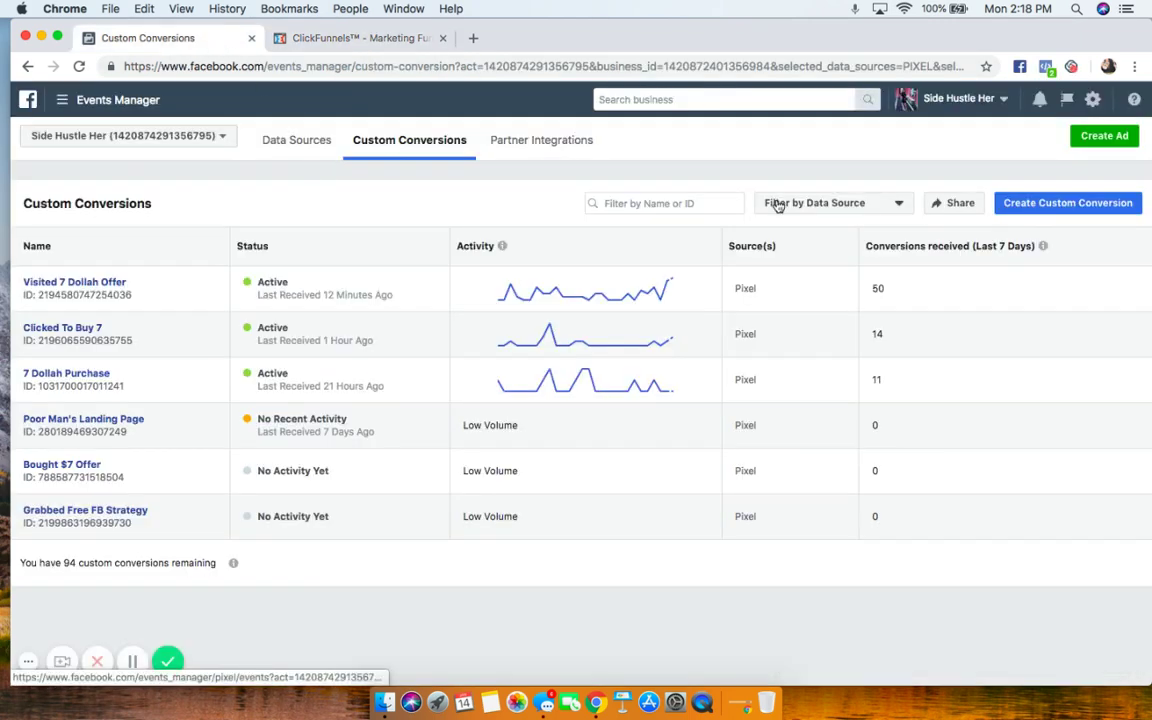
left_click(1037, 205)
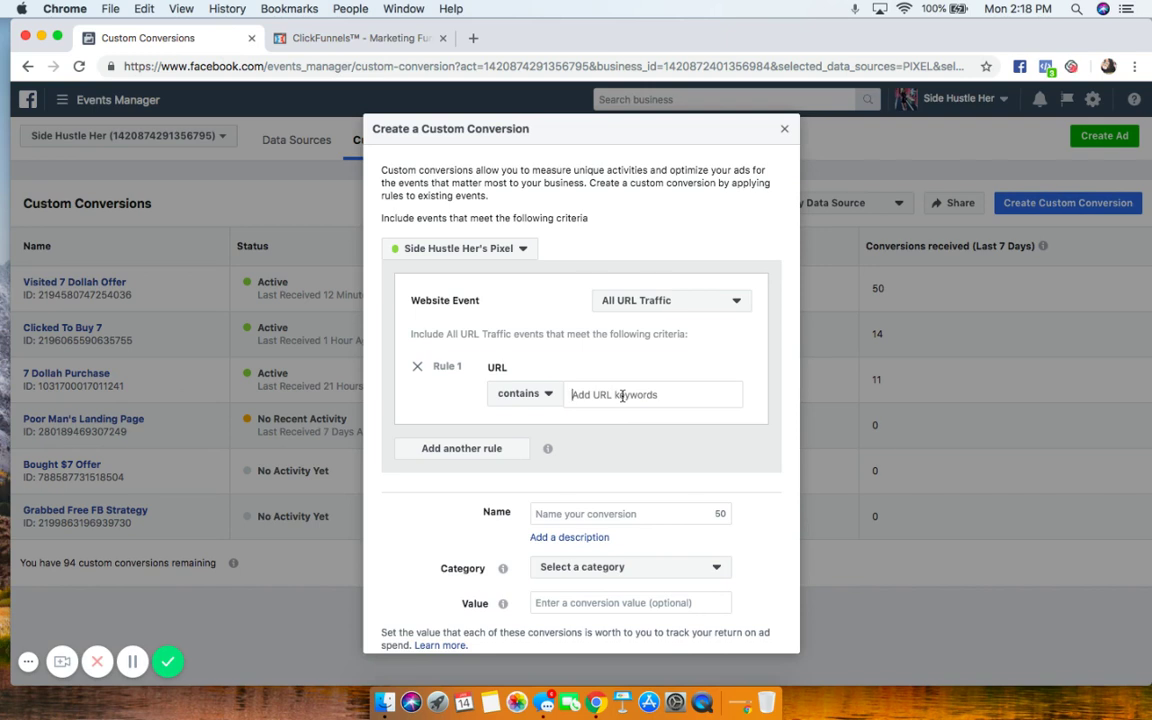
key("super+v")
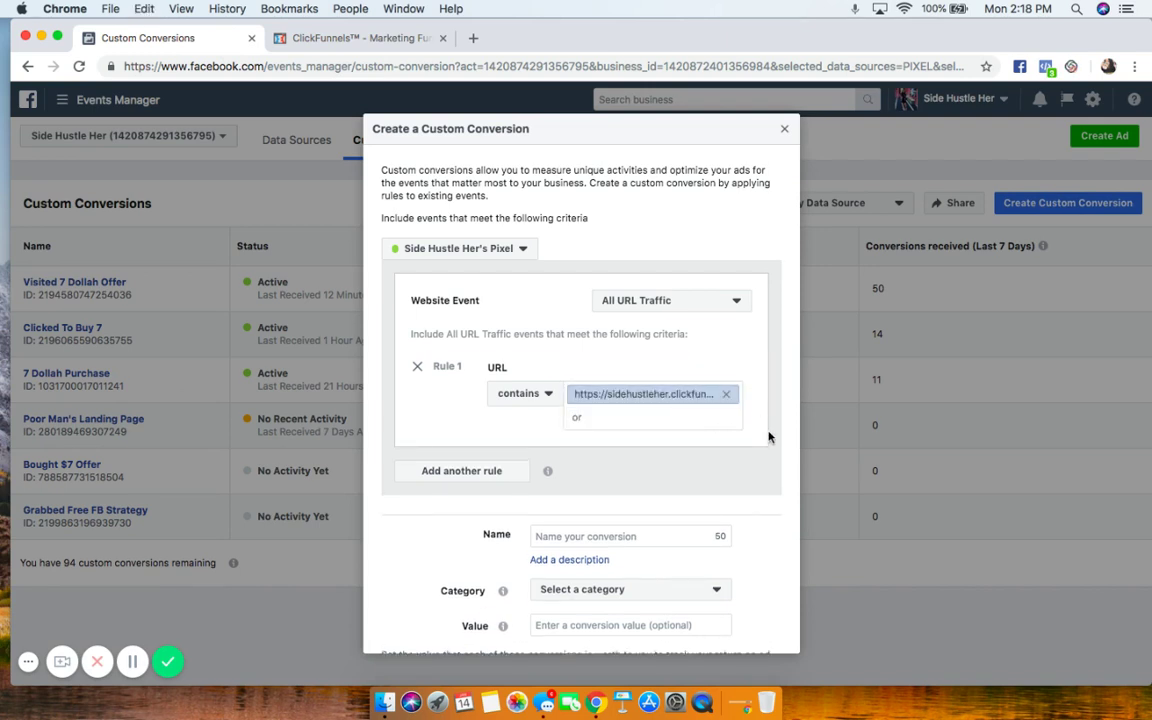
Name the custom conversion "Opted in For My Offer" and set its category to Lead
scroll(779, 437, "down", 3)
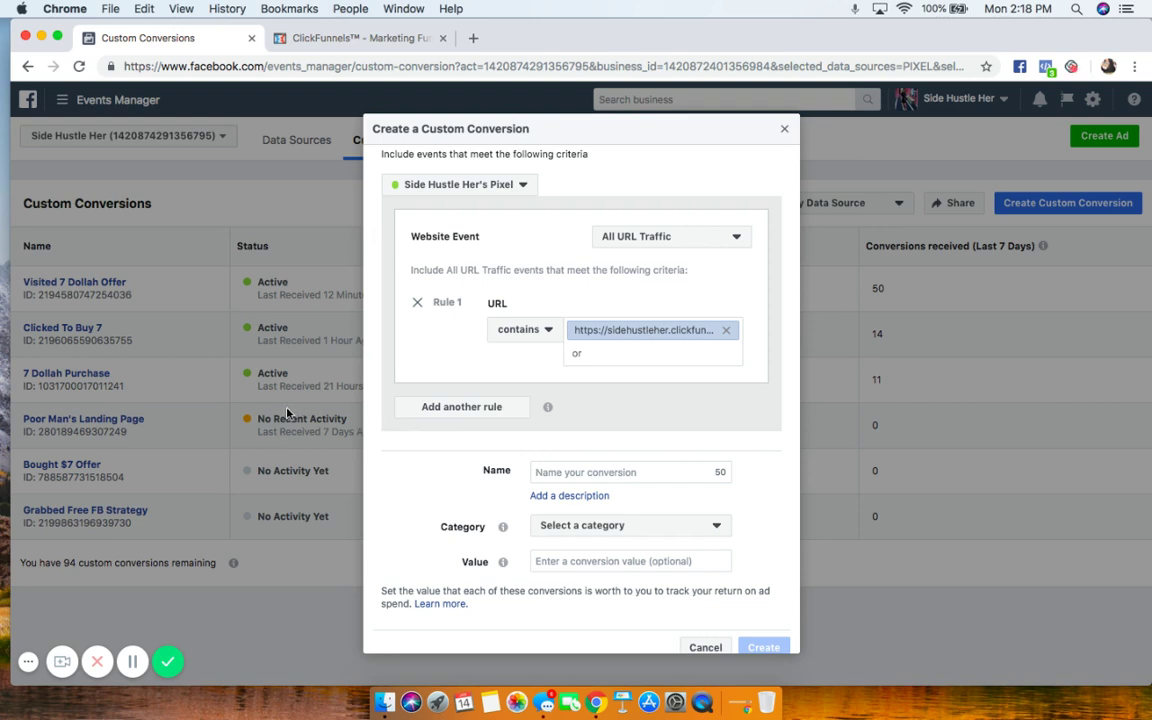
left_click(587, 474)
type("Opted in")
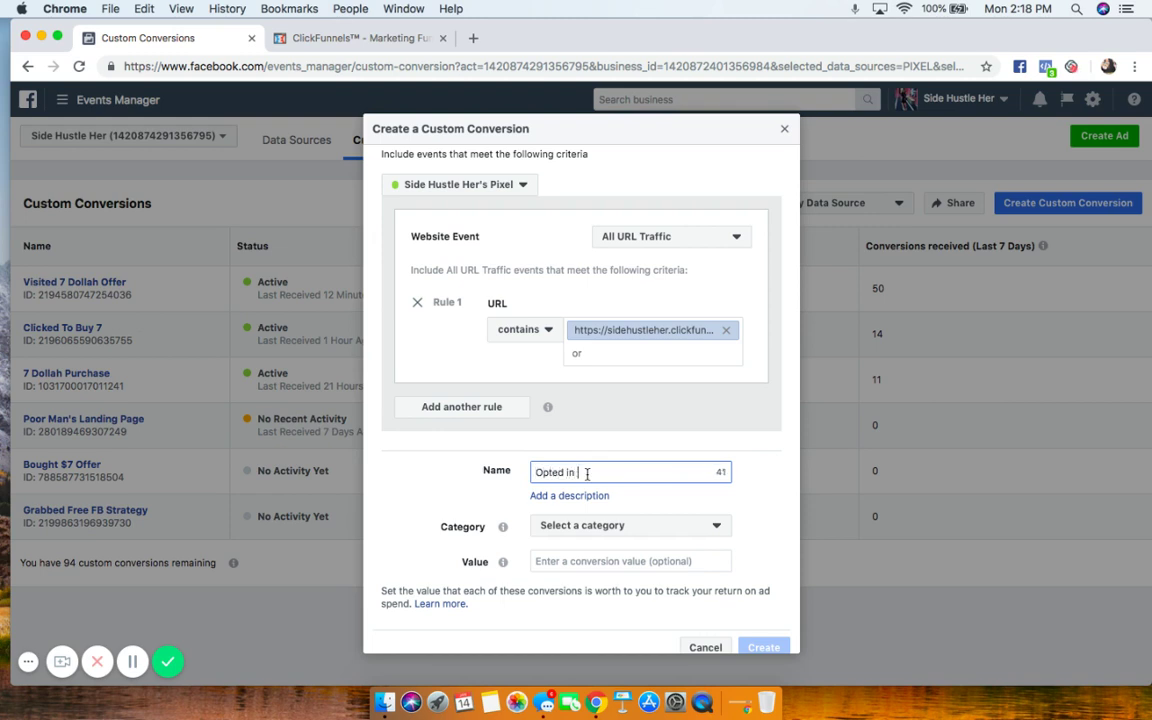
type(" For My Offer")
left_click(676, 527)
left_click_drag(723, 373, 723, 514)
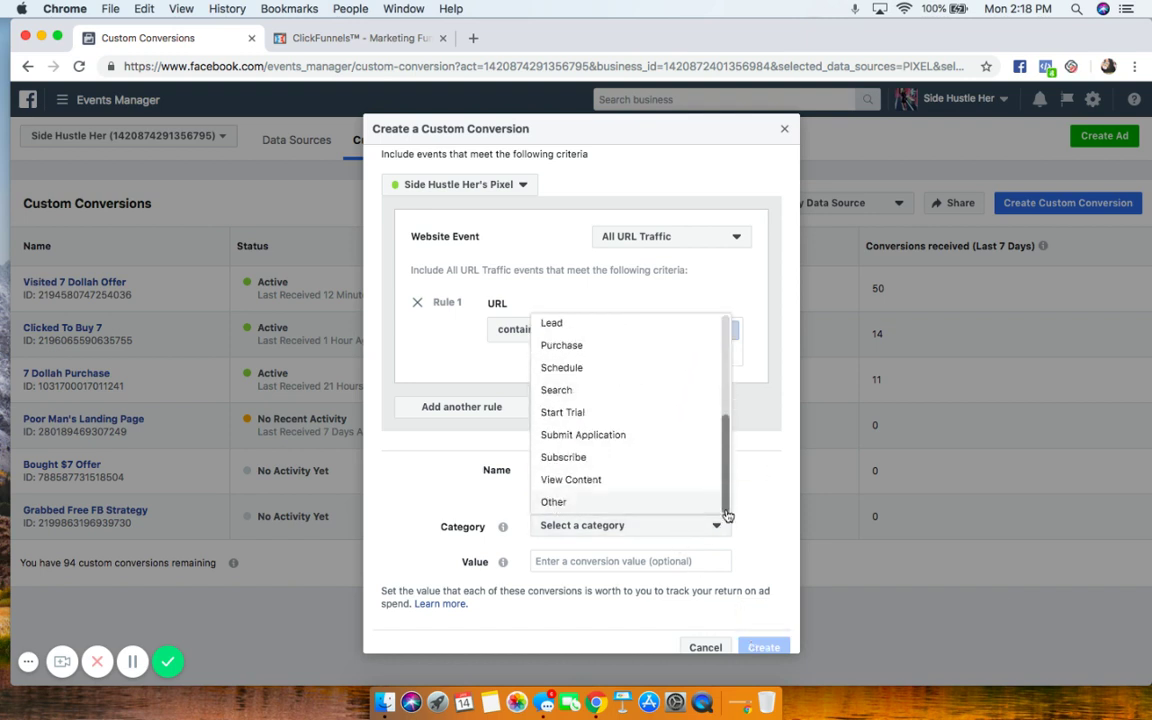
left_click_drag(725, 465, 727, 445)
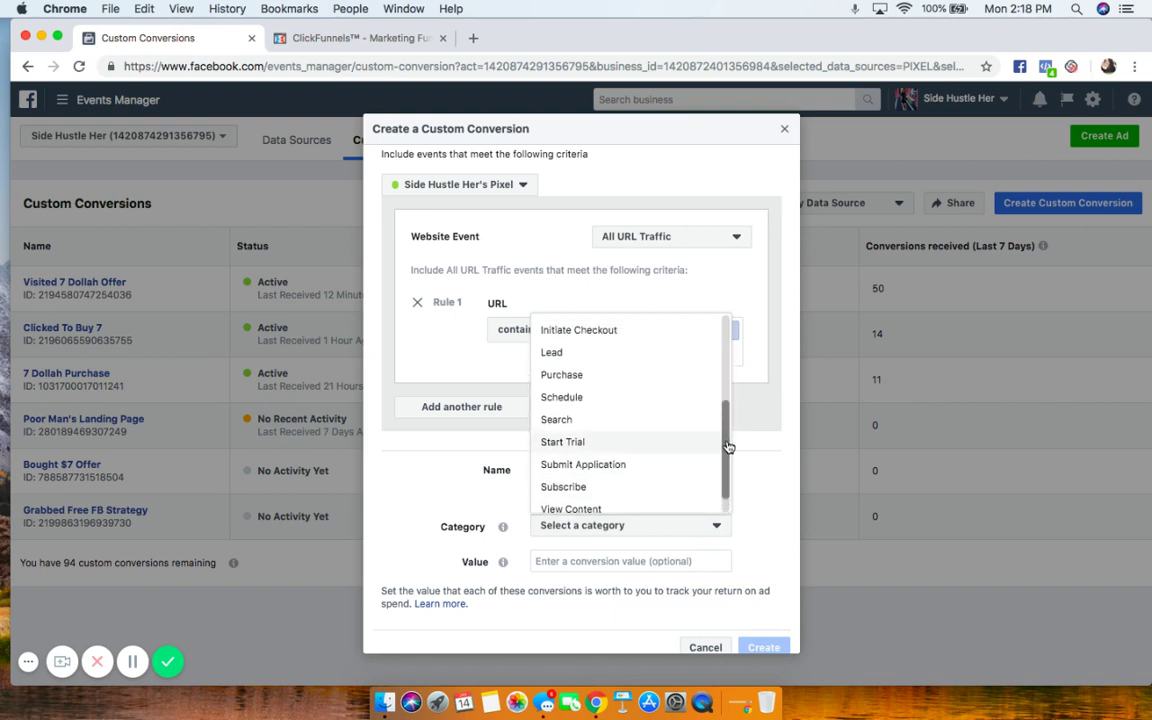
left_click(666, 363)
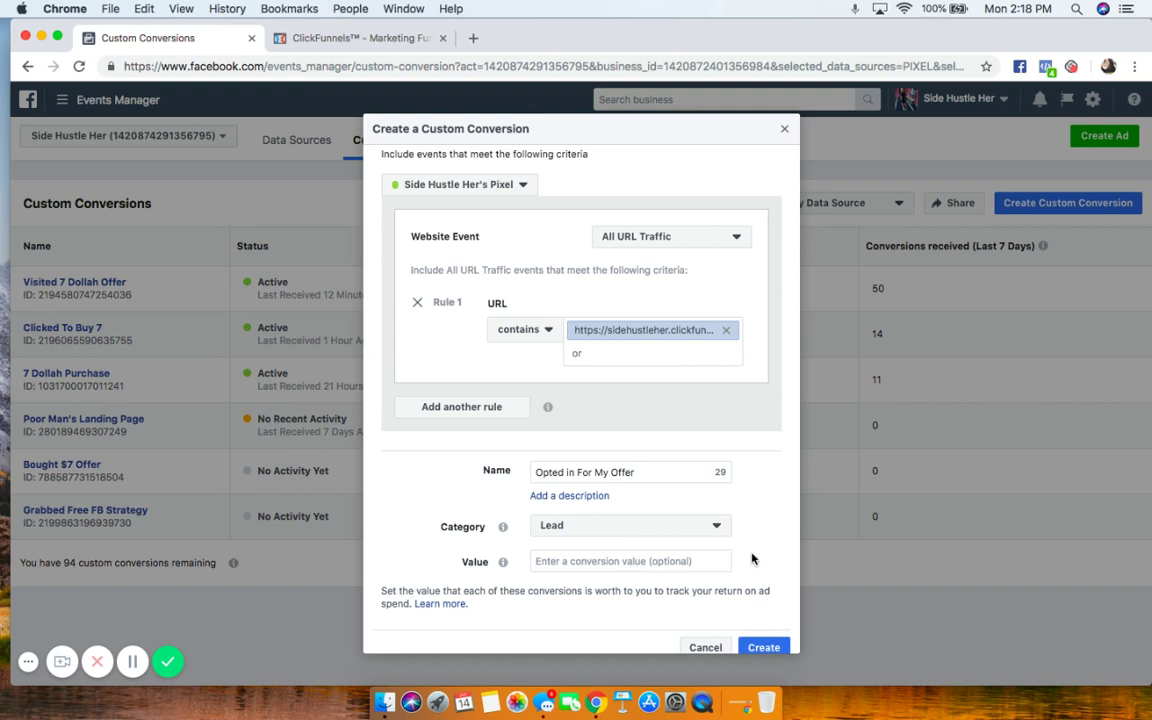
Discard the "Opted in For My Offer" custom conversion without creating it
scroll(752, 558, "down", 1)
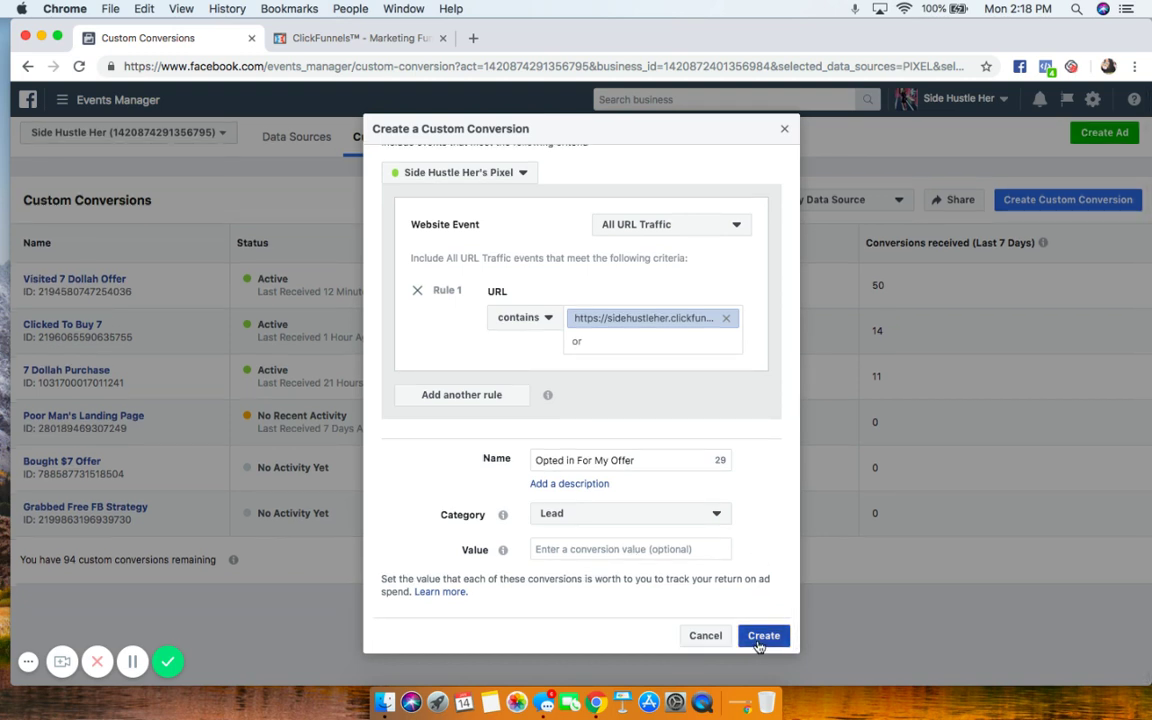
left_click(710, 637)
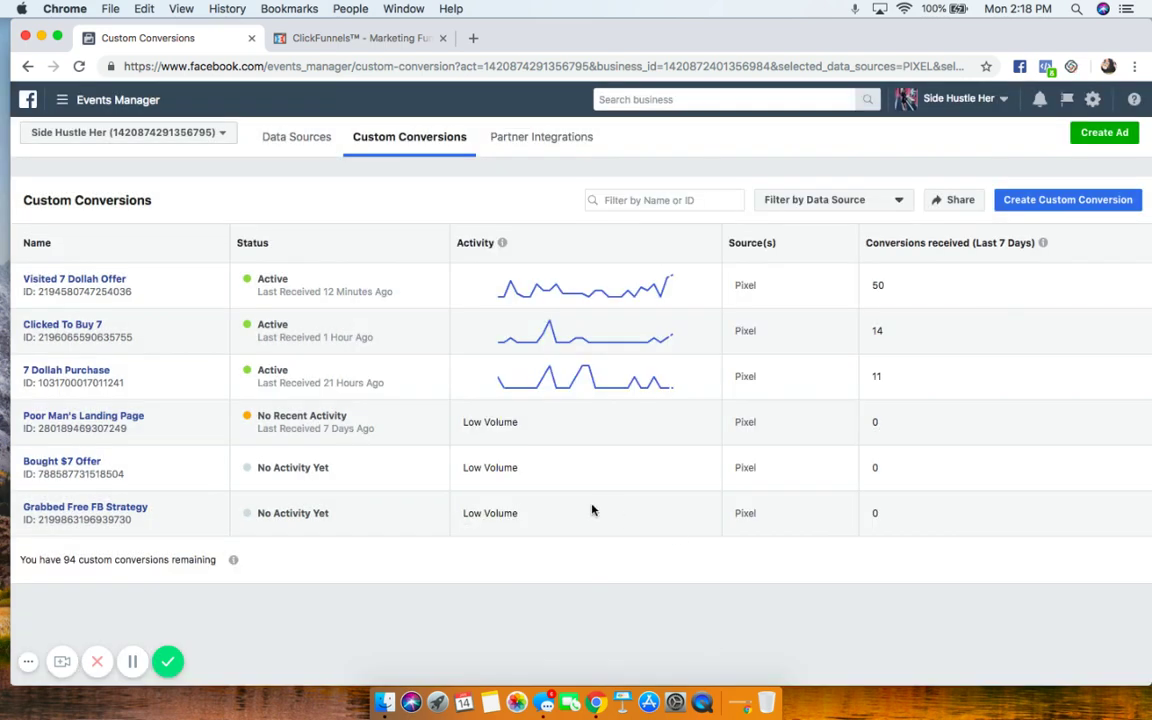
Copy the Confirmation Page's URL from ClickFunnels and use it as the URL-contains rule of a new custom conversion in Facebook Events Manager
left_click(345, 38)
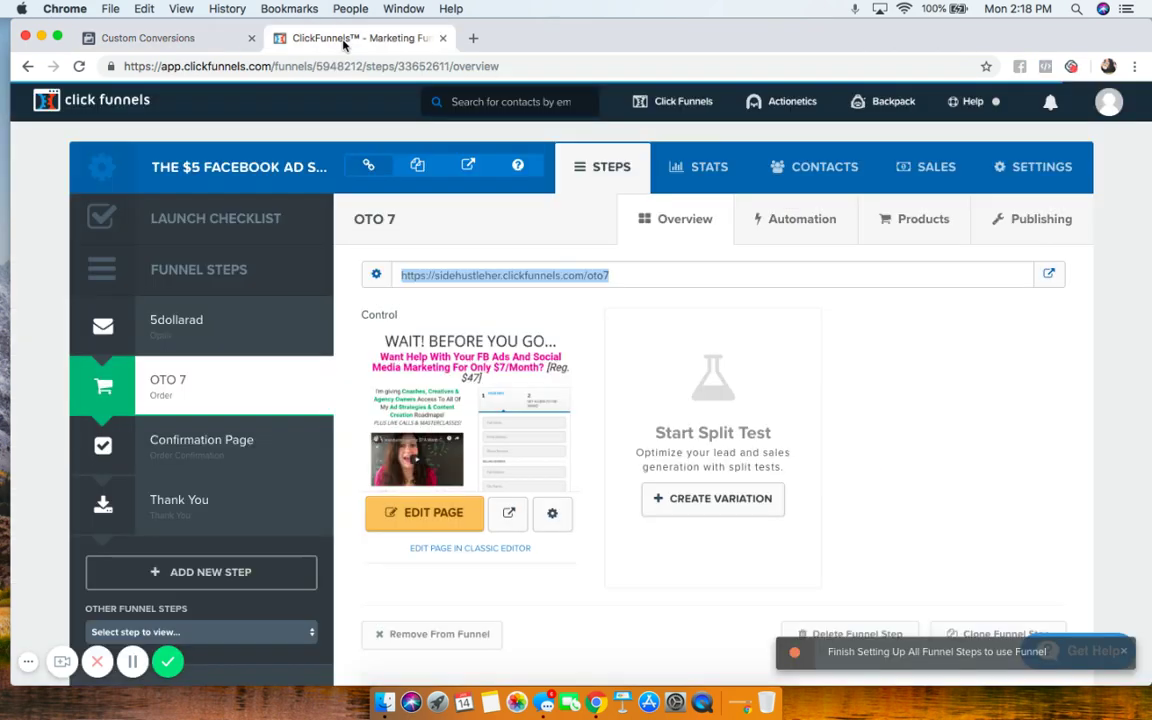
left_click(222, 446)
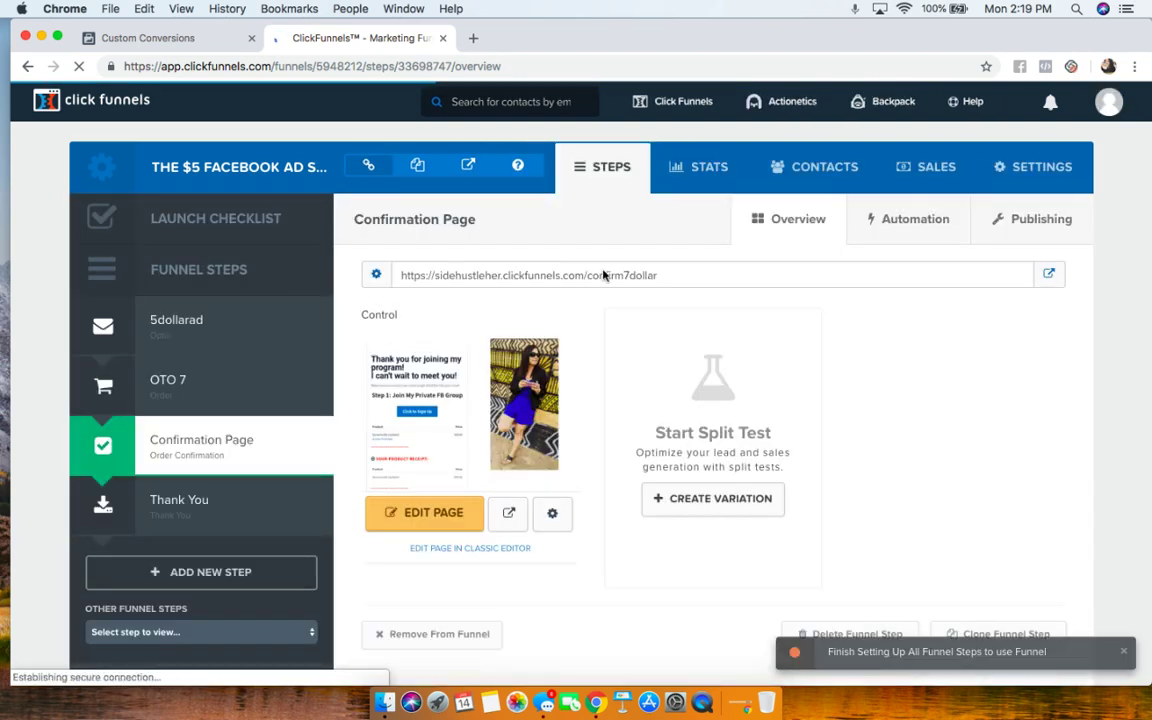
left_click(403, 279)
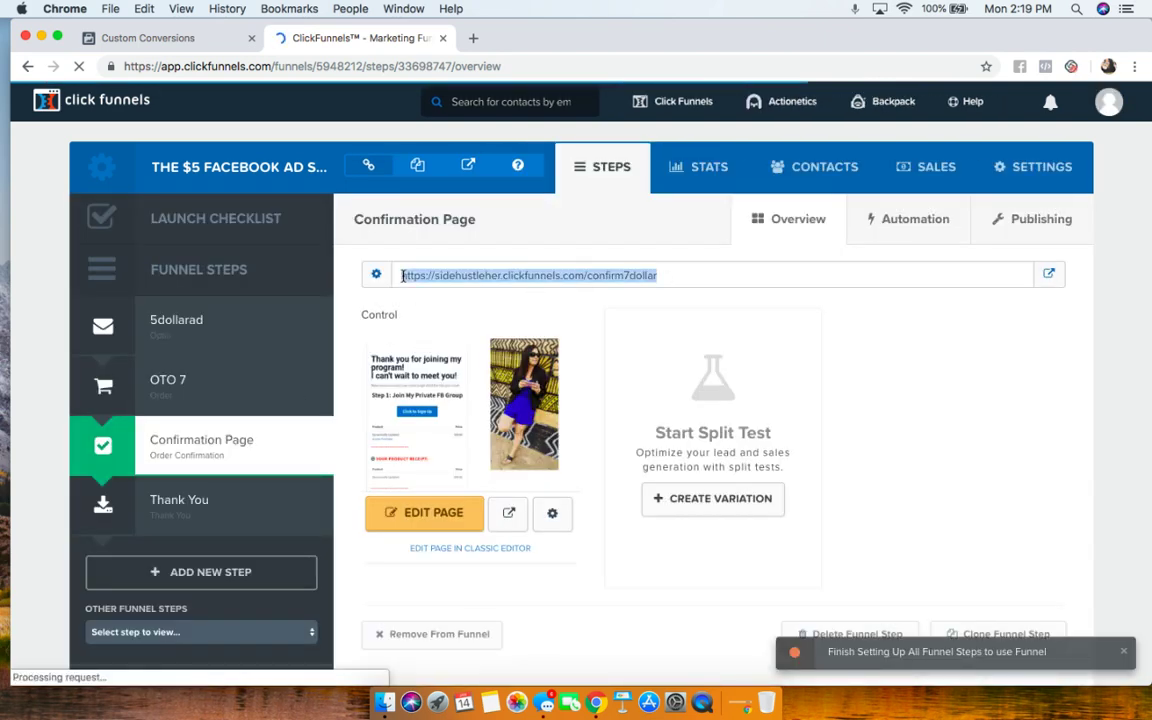
left_click(165, 38)
left_click(1057, 201)
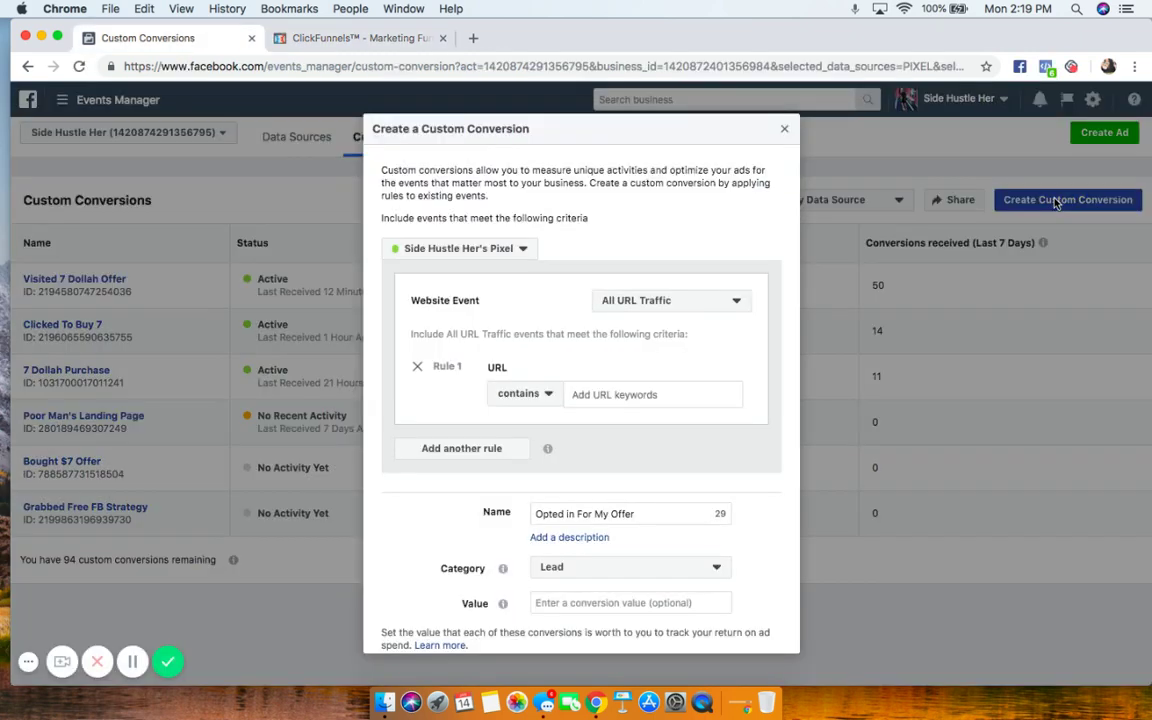
left_click(637, 394)
key("super+v")
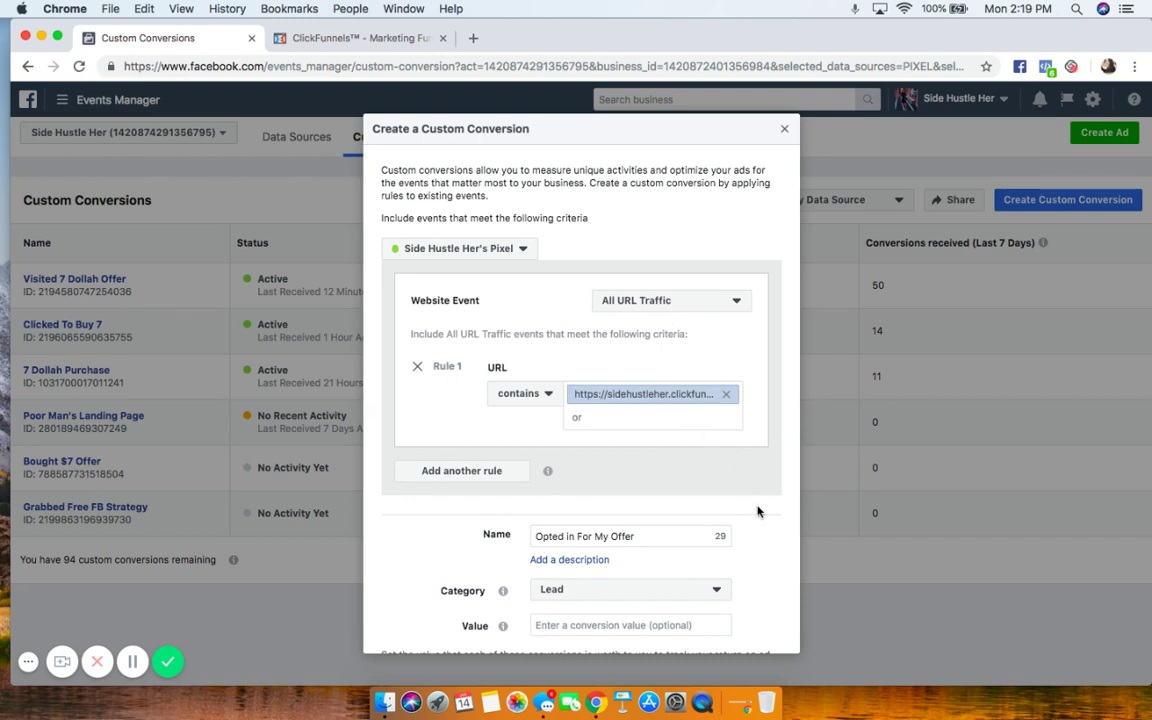
Rename the custom conversion "Purchased 7 Dollar Offer" and set its category to Purchase
scroll(757, 511, "down", 2)
left_click_drag(674, 460, 527, 460)
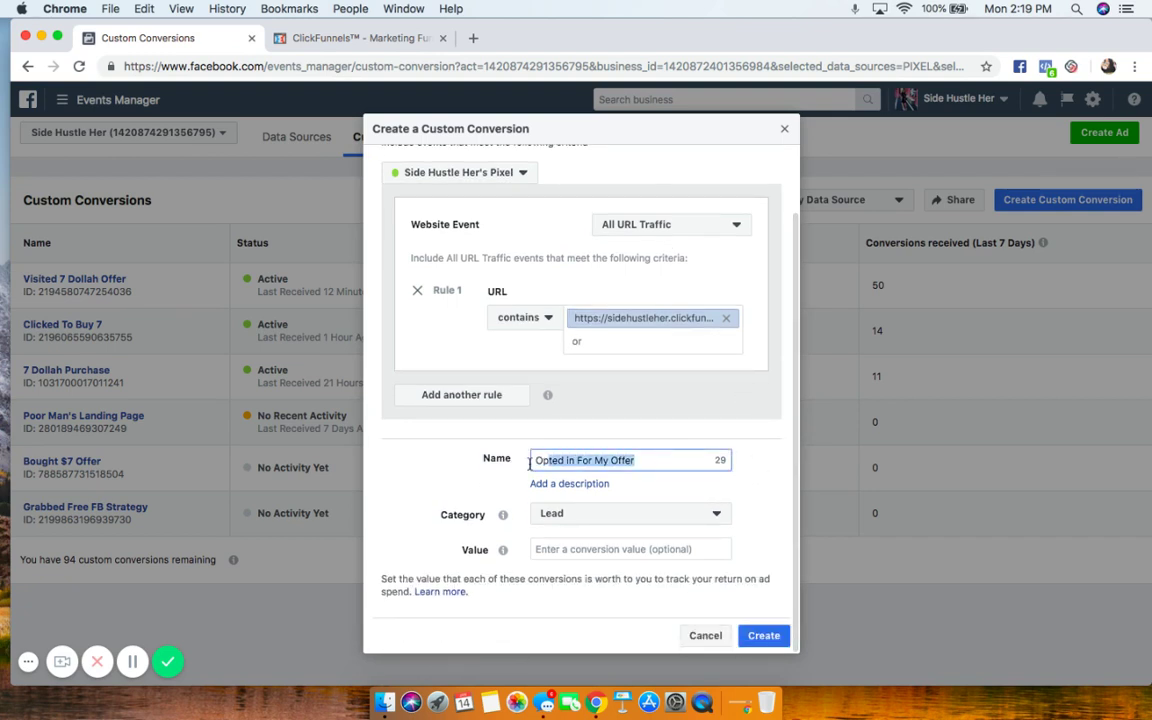
key("BackSpace")
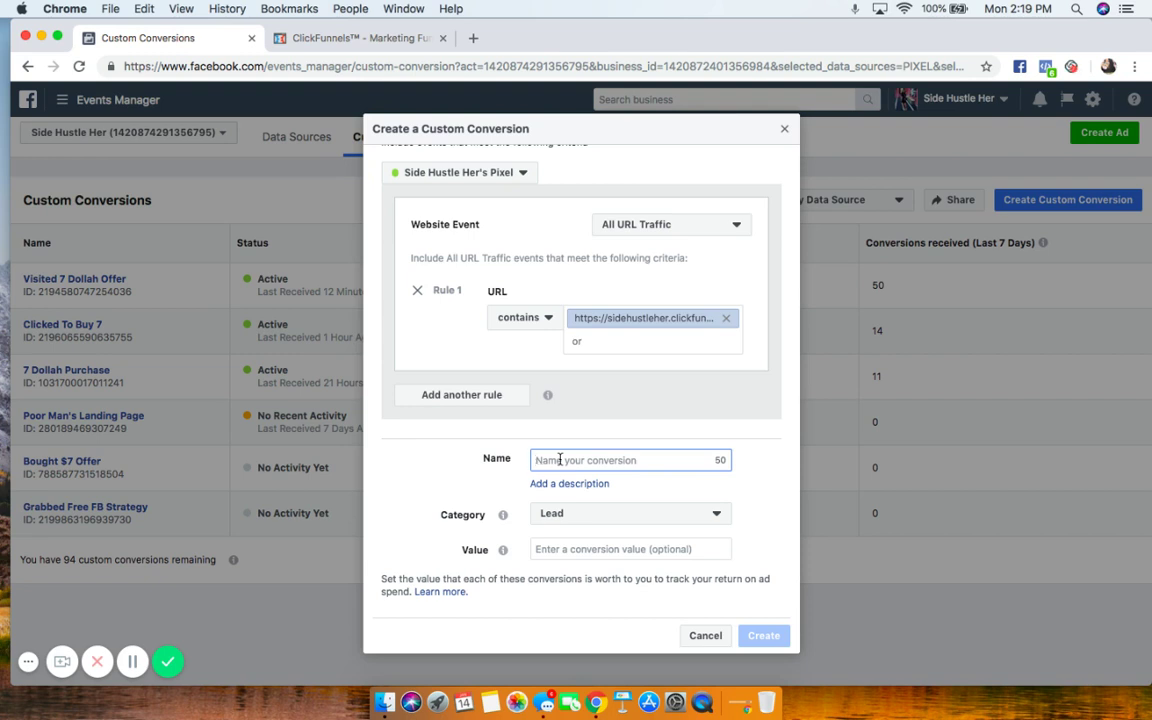
type("Buych")
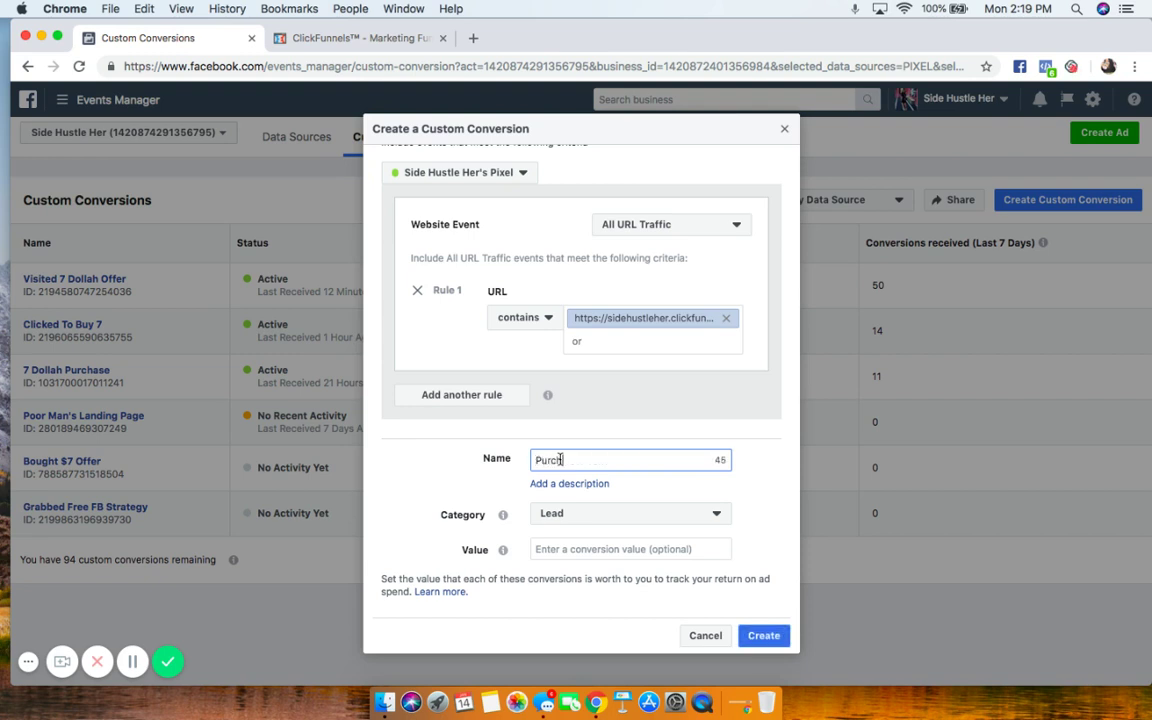
type("ased 7 Dollar Offer")
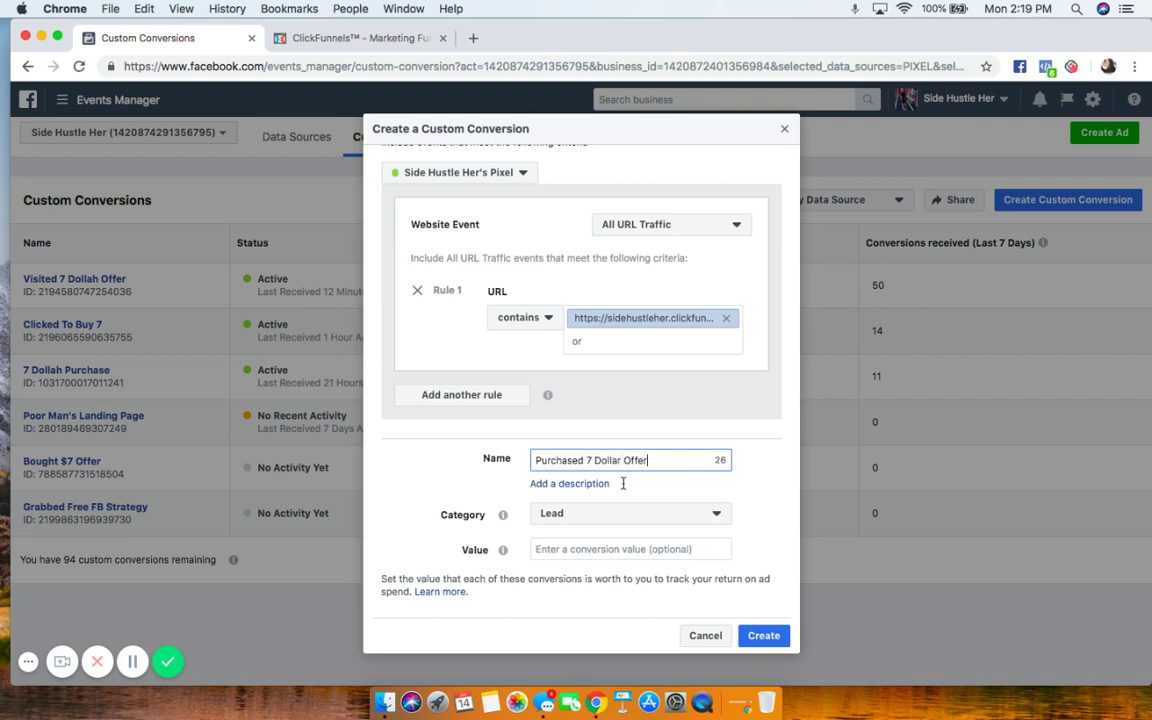
left_click(658, 515)
left_click(659, 425)
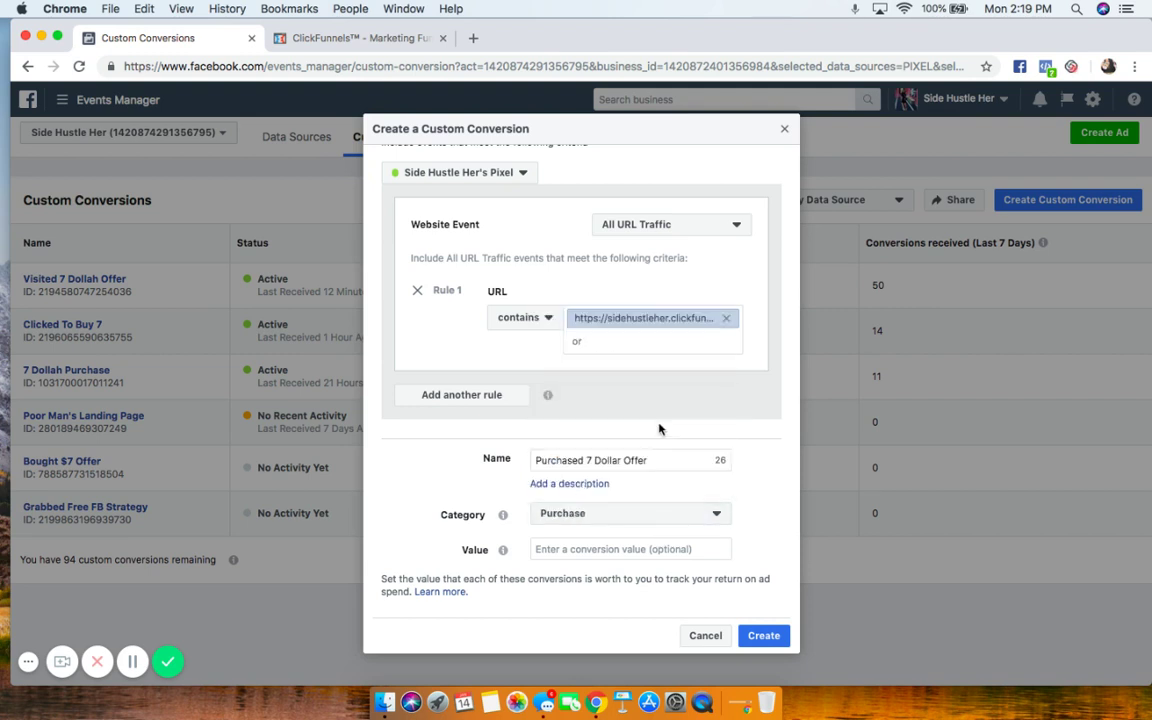
Set the purchase conversion's value to 700, then discard the custom conversion without creating it
left_click(627, 550)
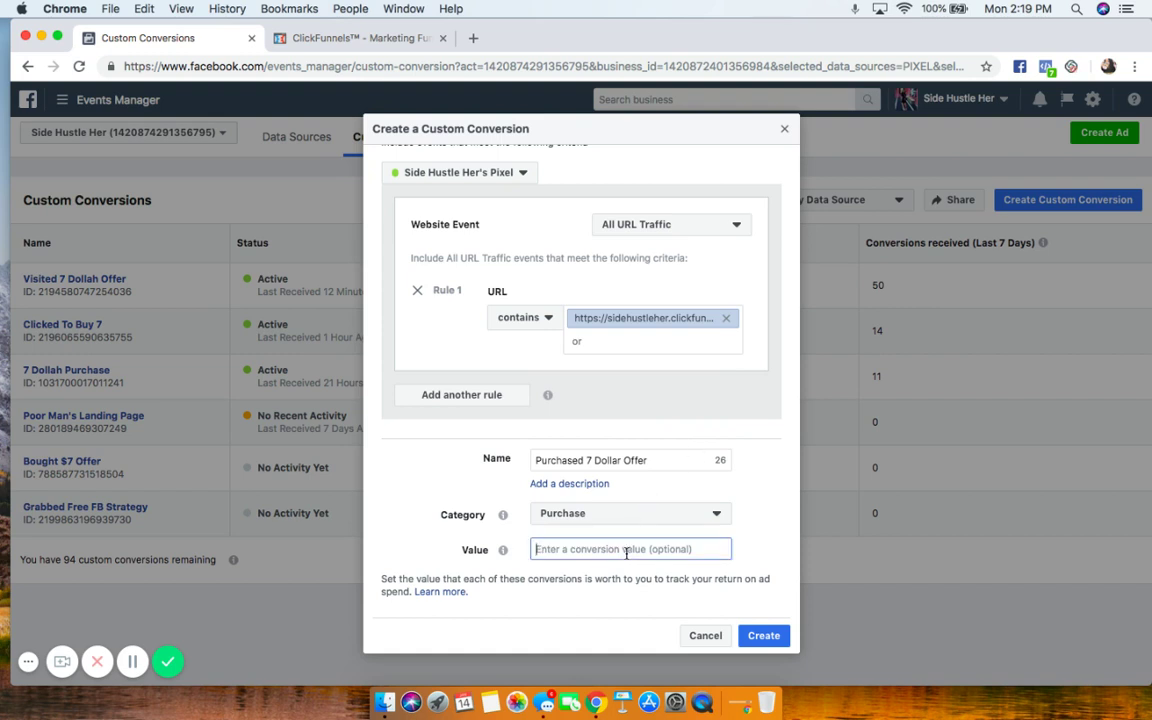
type("7")
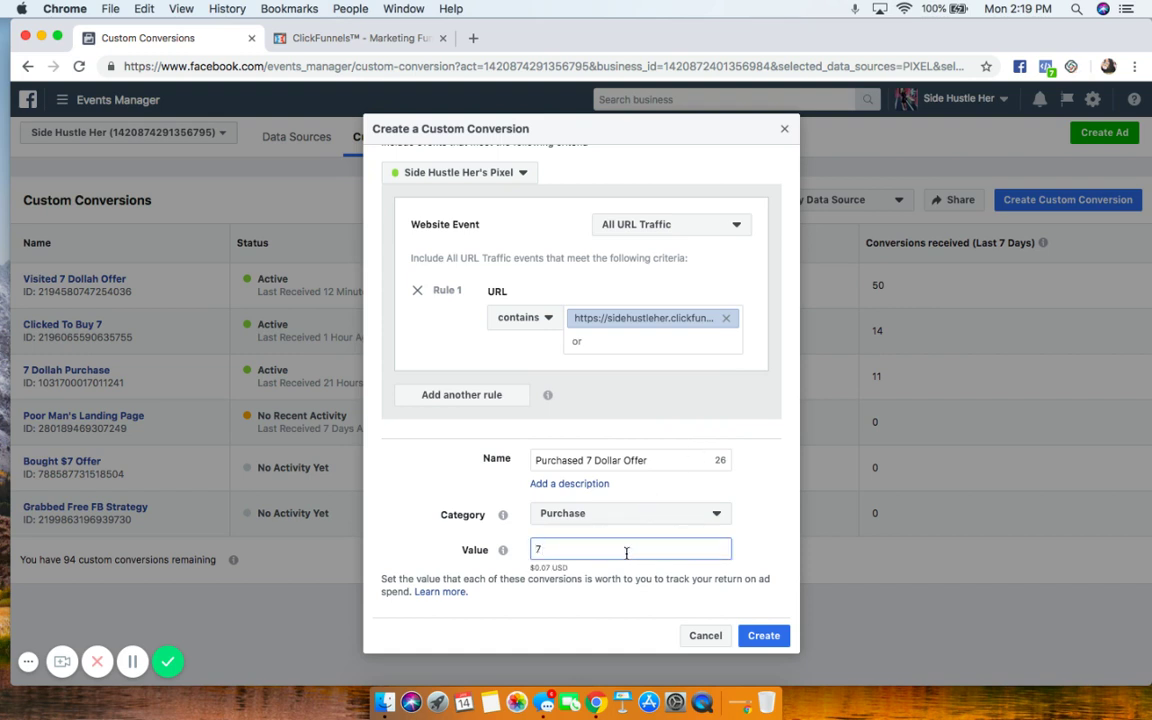
left_click(555, 575)
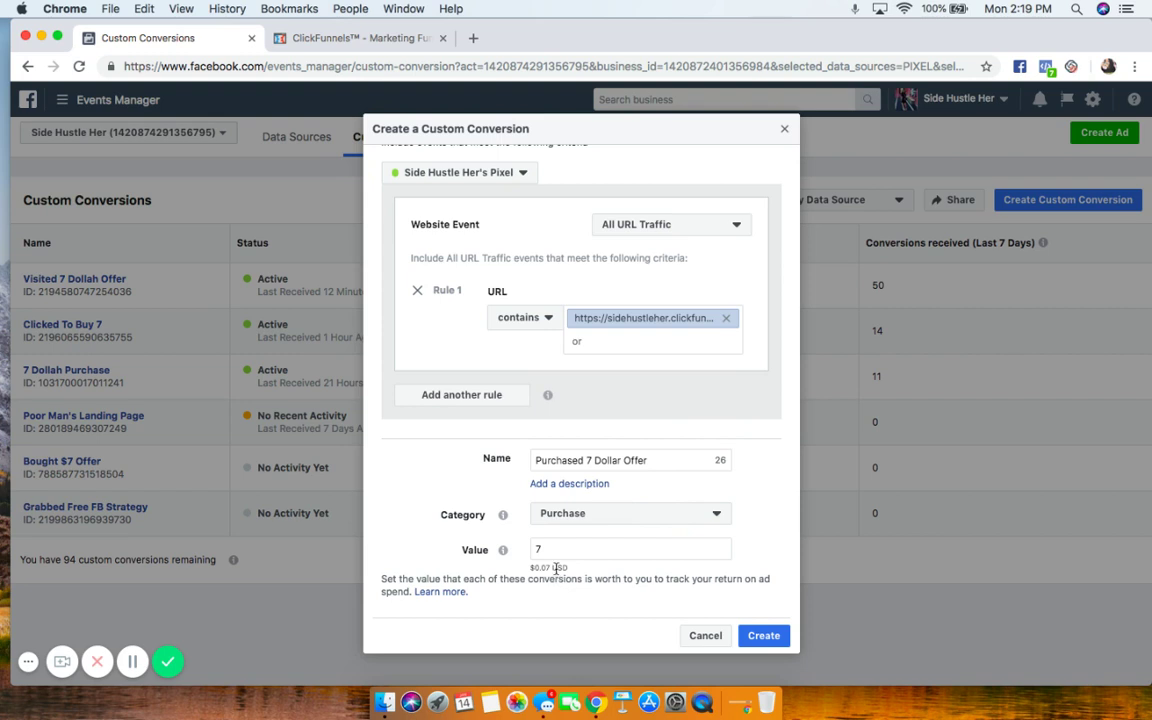
left_click(545, 549)
type("00")
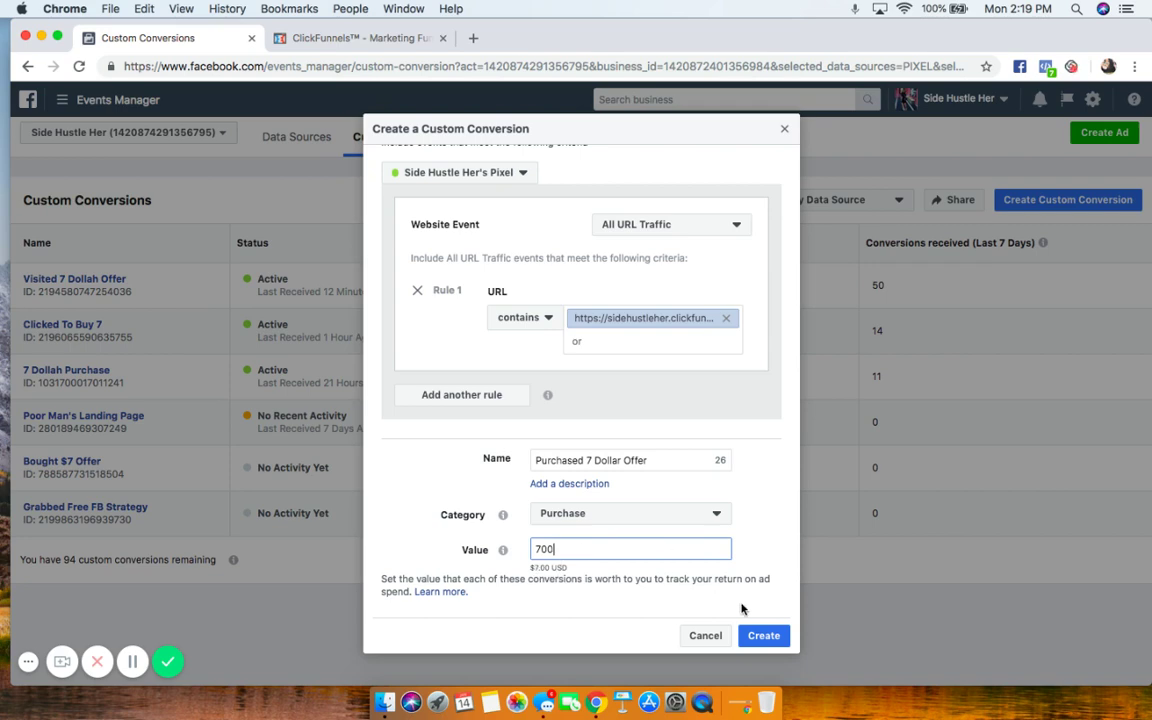
left_click(696, 636)
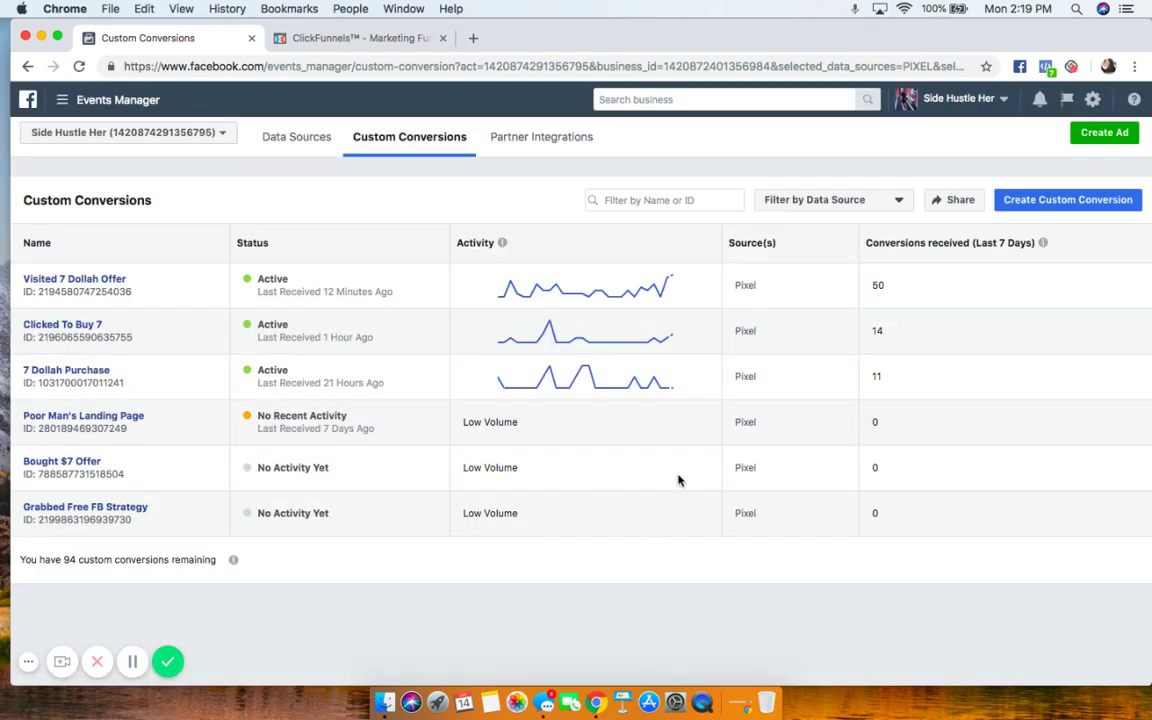